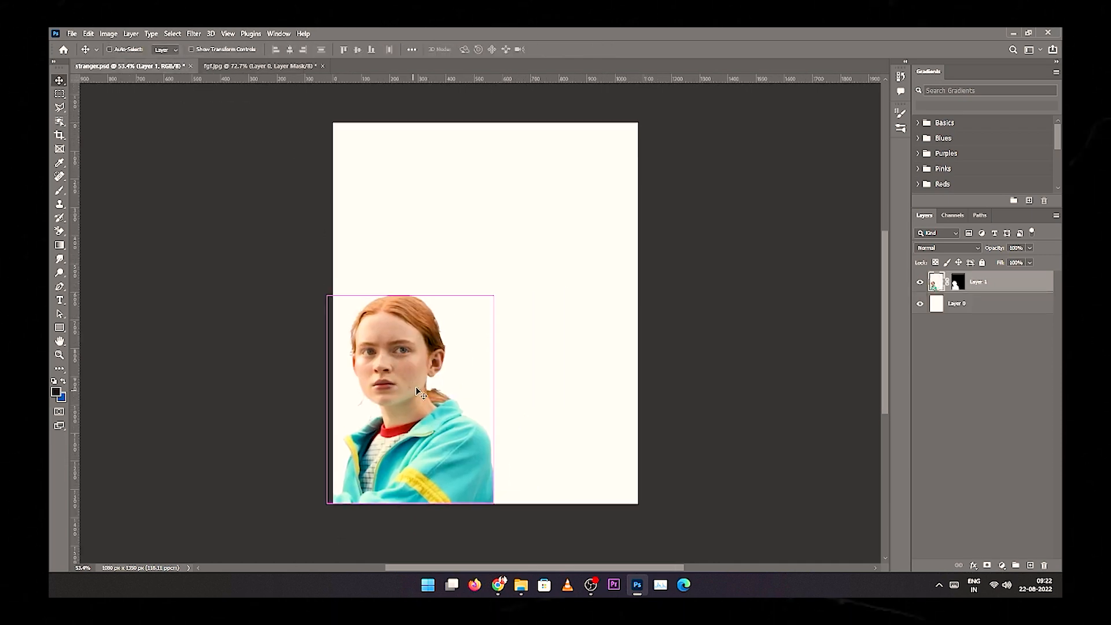
- Enlarge the portrait cutout from its lower-left corner until it fills most of the white canvas
key("ctrl+t")
left_click_drag(491, 292, 602, 158)
key("Return")
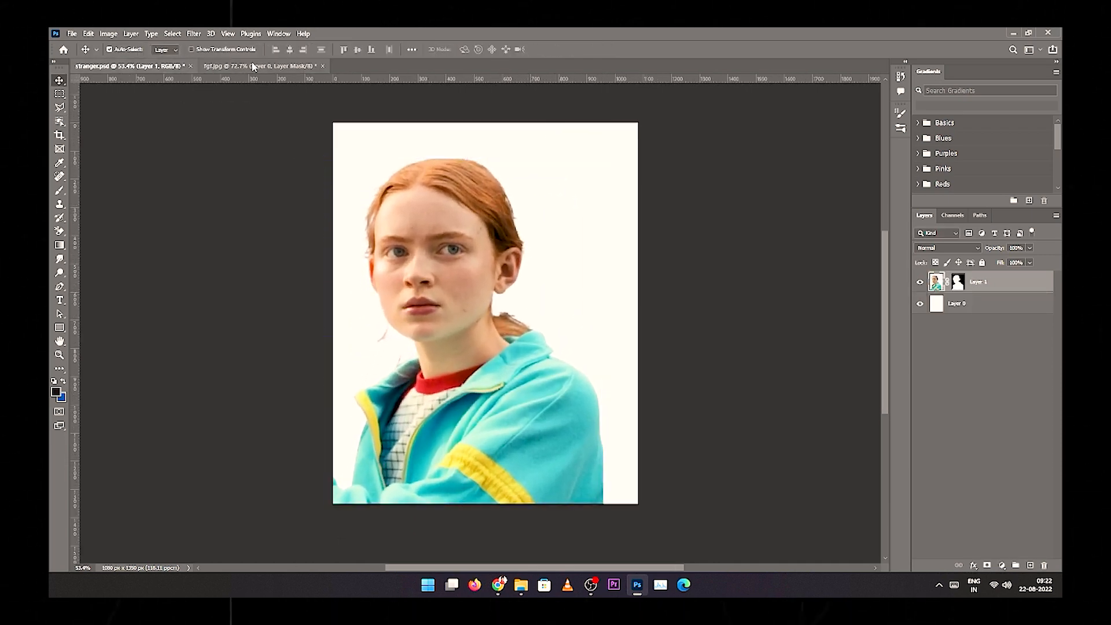
- Close the portrait's source image without saving it
key("ctrl+Tab")
key("ctrl+w")
key("n")
- Open the red forest image with the clawed hand from the 0001 folder
scroll(535, 297, "down", 2)
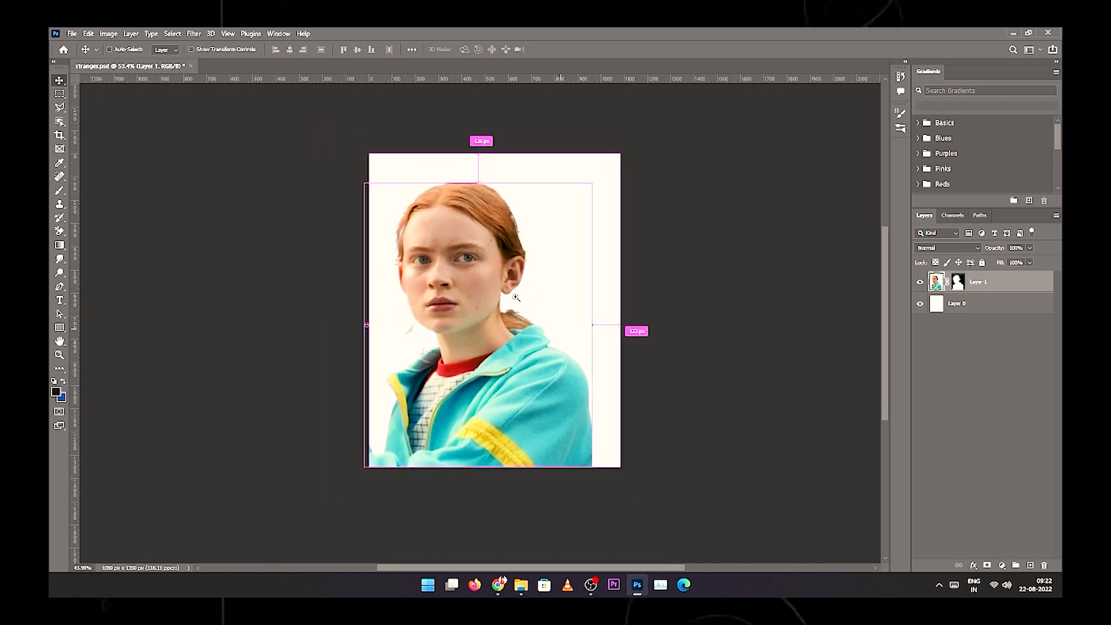
left_click(630, 331, "ctrl")
key("ctrl+o")
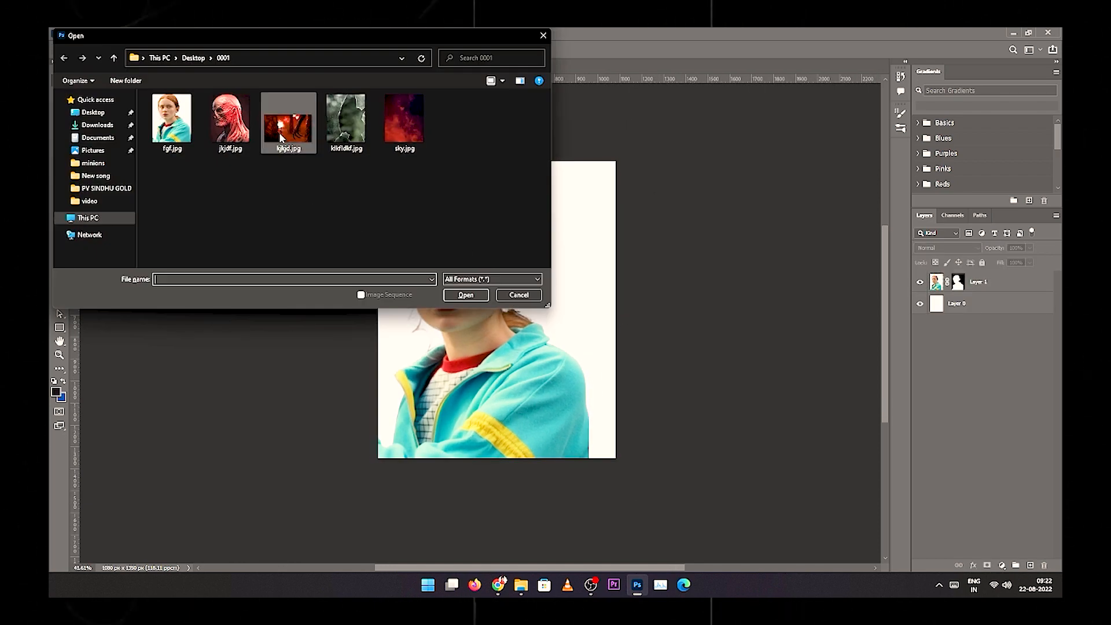
double_click(283, 138)
- Cut the left part of the red forest image into stranger.psd and close the forest image
left_click(60, 94)
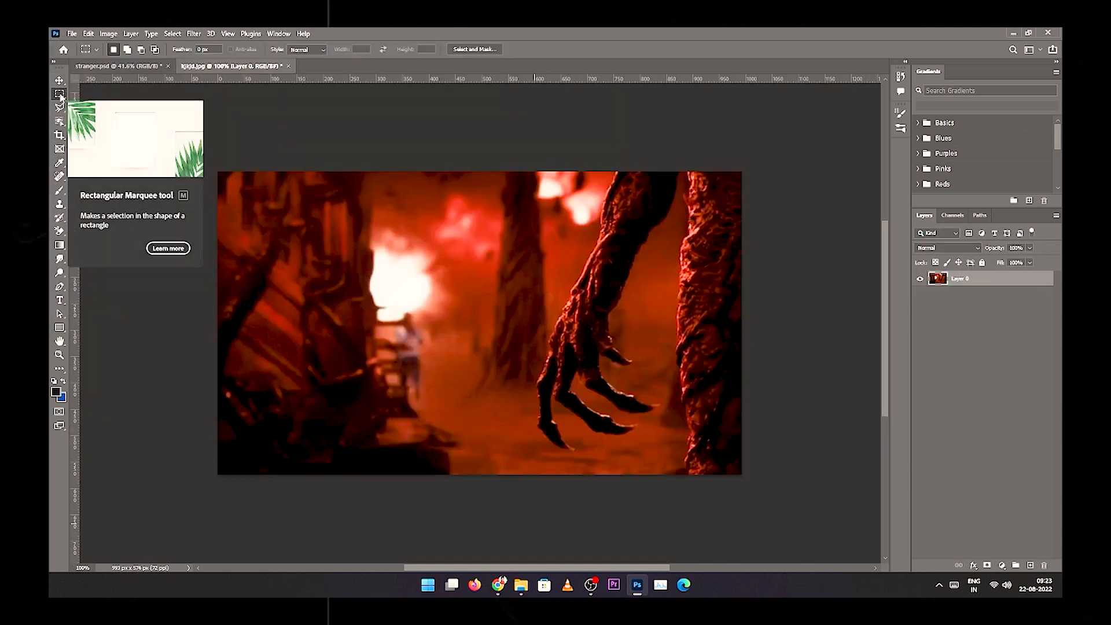
left_click_drag(217, 171, 523, 491)
key("ctrl+x")
key("ctrl+Tab")
key("ctrl+v")
key("ctrl+Tab")
key("ctrl+w")
- Enlarge the pasted forest piece until it covers the whole canvas
key("ctrl+t")
left_click_drag(561, 374, 667, 471)
key("Return")
- Place the forest layer beneath the portrait layer and shift the forest to the left
left_click_drag(978, 282, 981, 314)
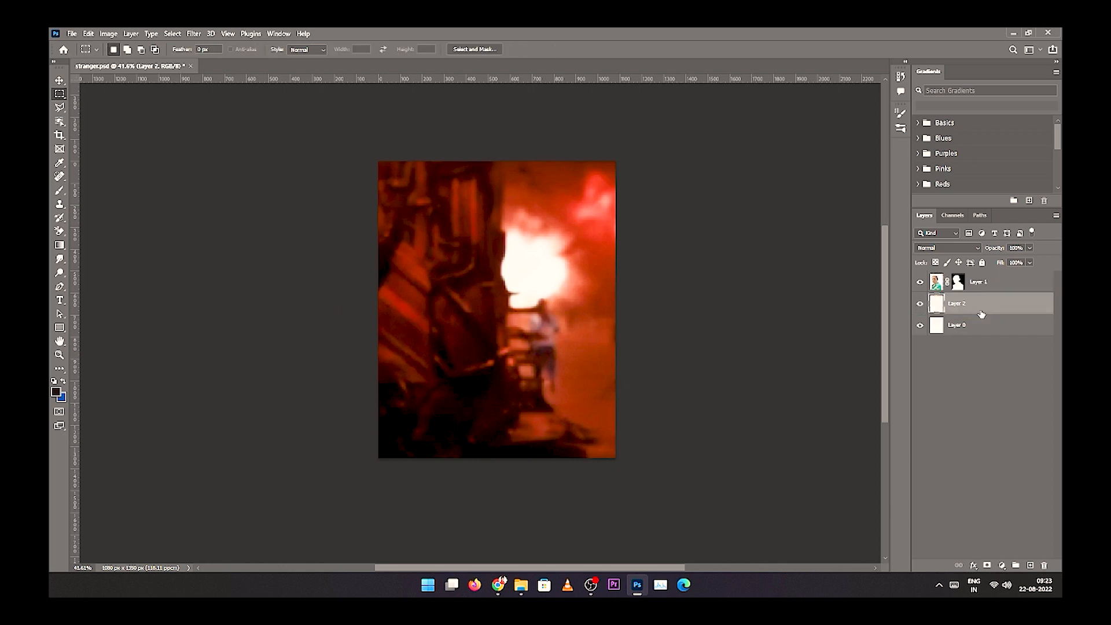
key("v")
left_click_drag(632, 286, 528, 284)
- Scale the portrait to about 110% and shift it slightly left on the canvas
left_click(479, 230)
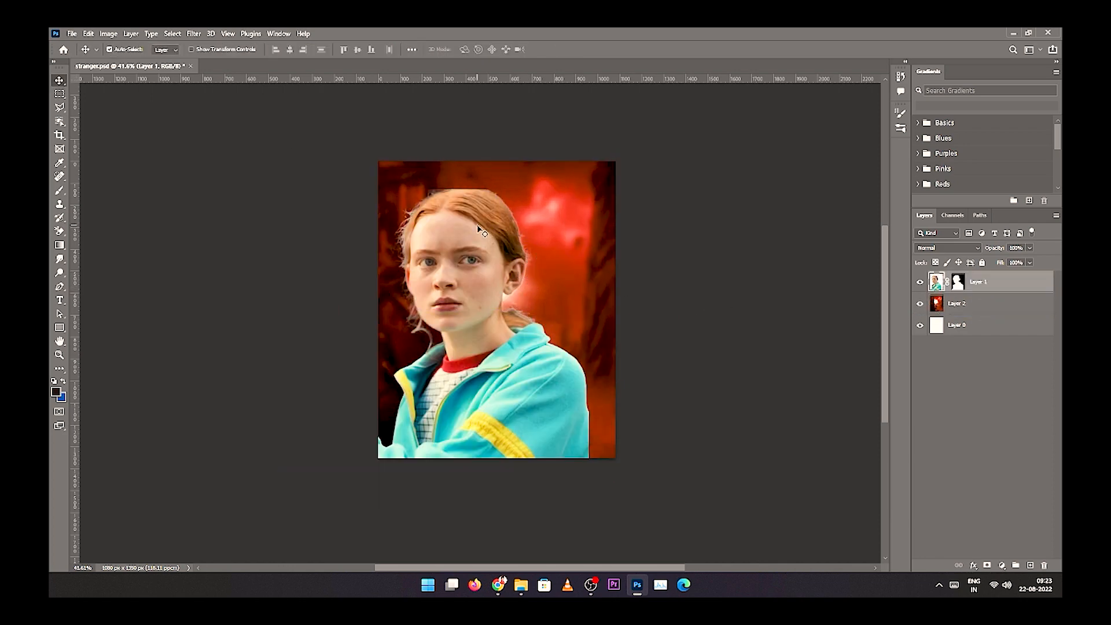
key("ctrl+t")
left_click_drag(588, 162, 609, 163)
left_click_drag(506, 283, 493, 282)
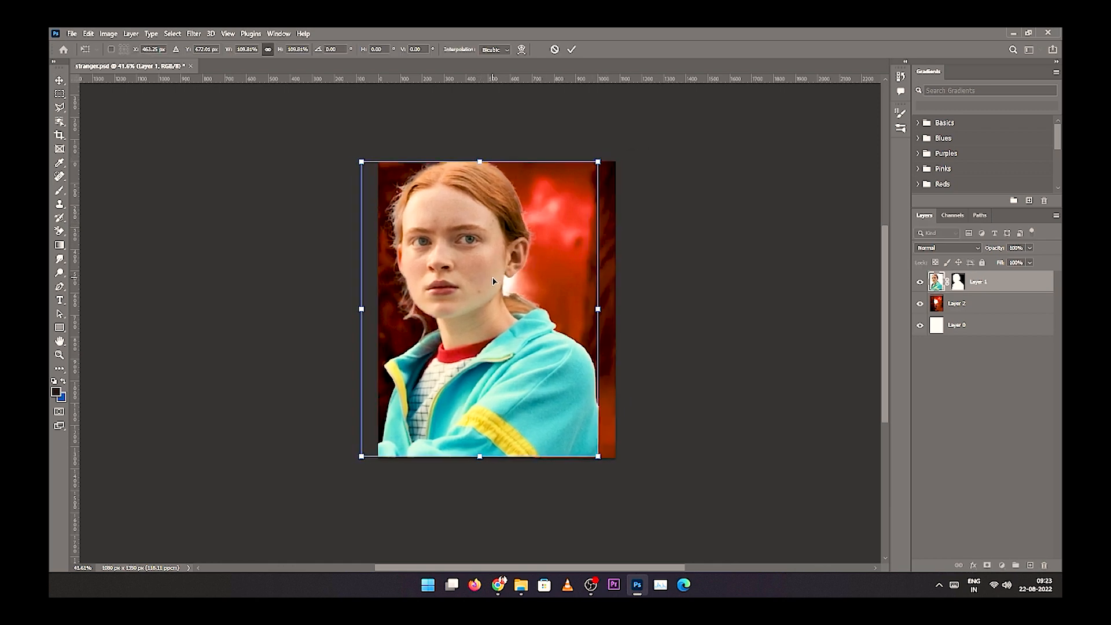
key("Return")
- Add a Hue/Saturation adjustment above the portrait layer and lower its lightness
scroll(493, 281, "down", 3)
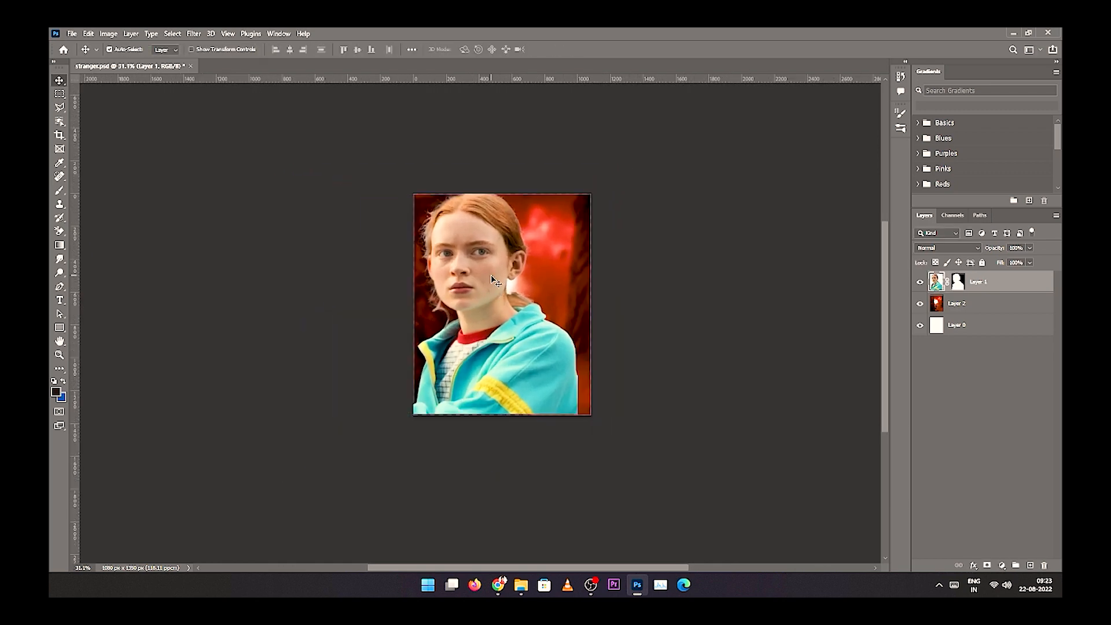
left_click(1002, 566)
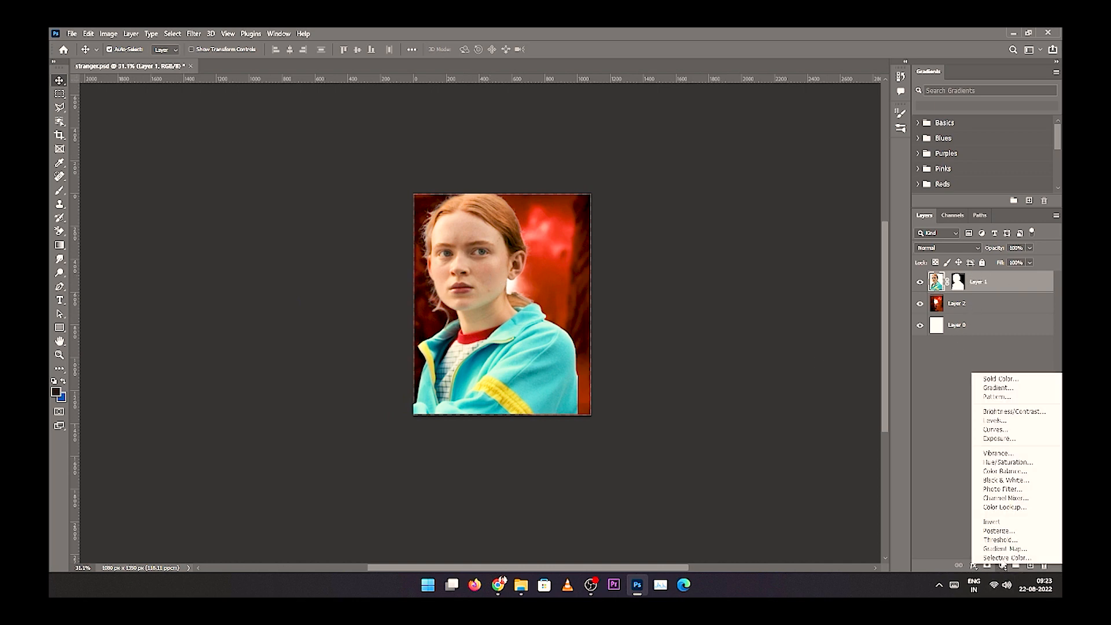
left_click(1005, 462)
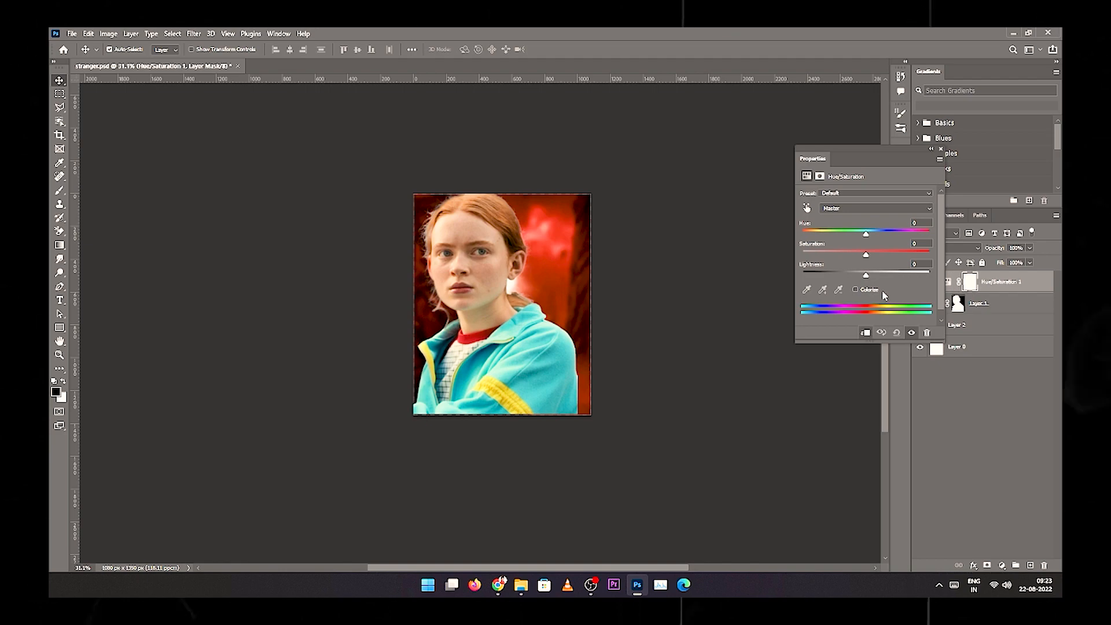
left_click_drag(865, 274, 838, 275)
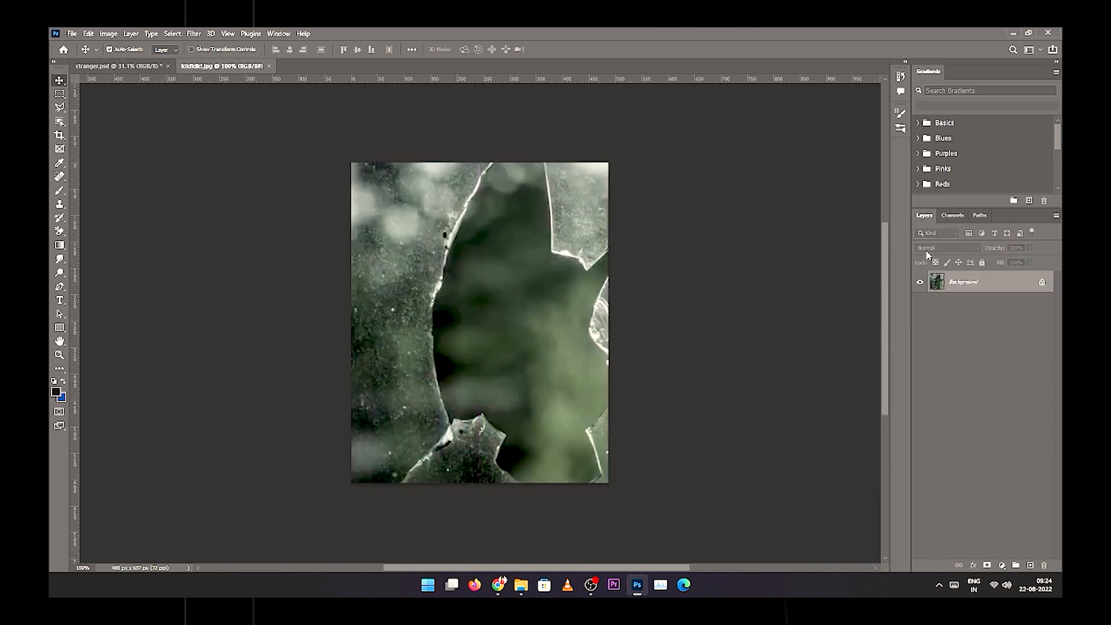
- Unlock the broken-glass image's background layer and transfer the picture into stranger.psd
double_click(964, 282)
key("Return")
key("Delete")
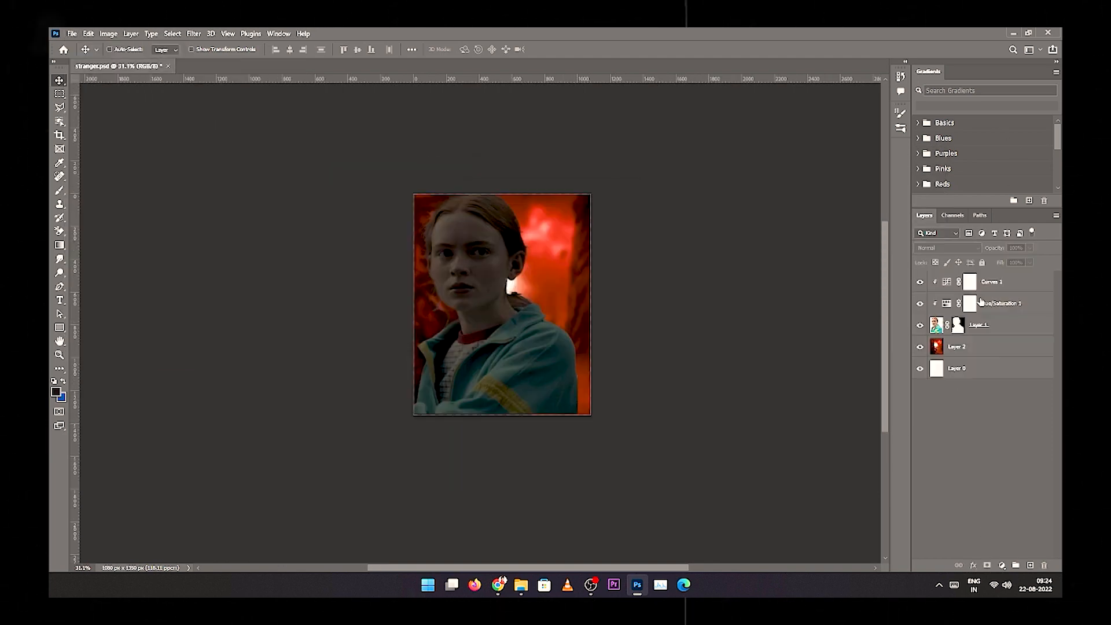
key("ctrl+v")
- Enlarge the broken-glass layer to cover the canvas and reduce its opacity to 39%
key("ctrl+t")
left_click_drag(547, 362, 605, 433)
left_click_drag(461, 255, 412, 189)
key("Return")
left_click_drag(999, 252, 989, 253)
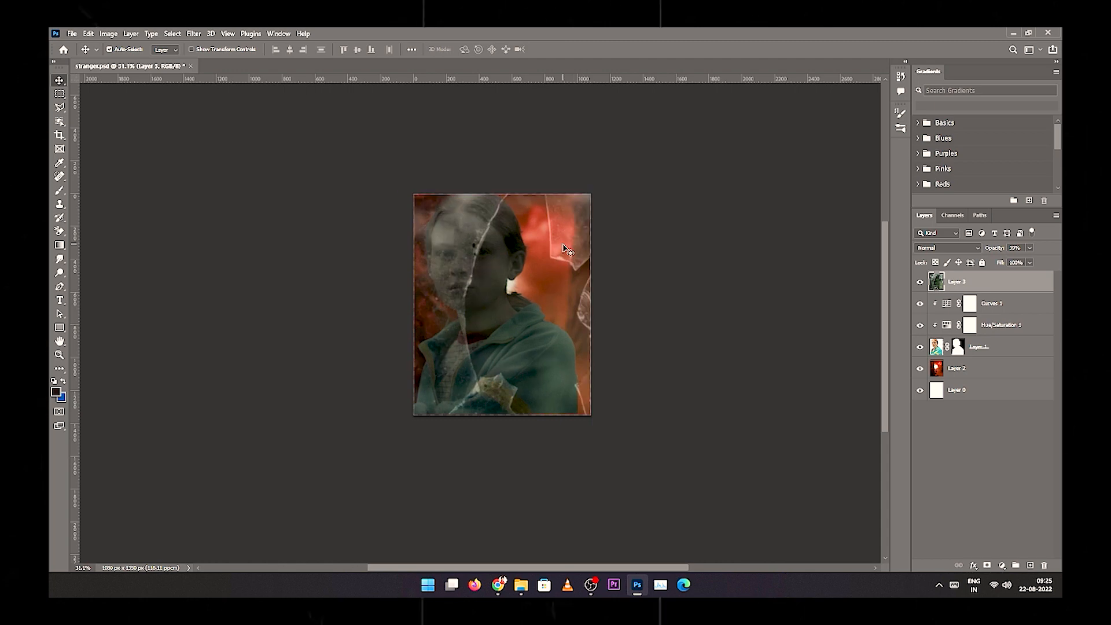
- Scale the glass layer to about 103%, aligned with the canvas's right edge, and set its opacity to 100%
key("t")
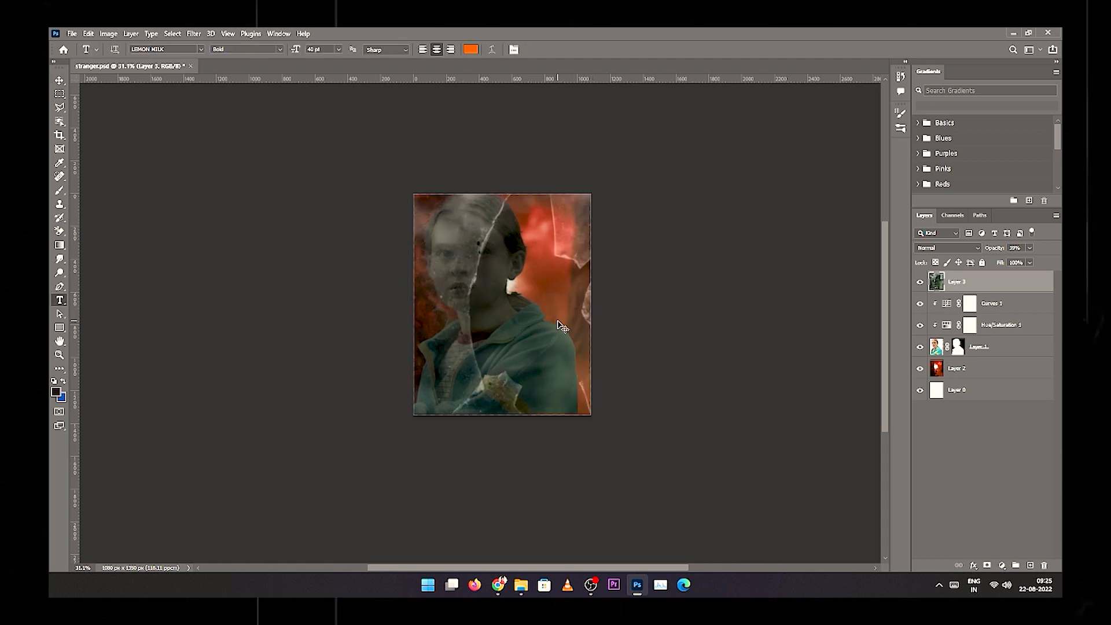
key("ctrl+t")
left_click_drag(600, 189, 605, 182)
left_click_drag(536, 286, 526, 288)
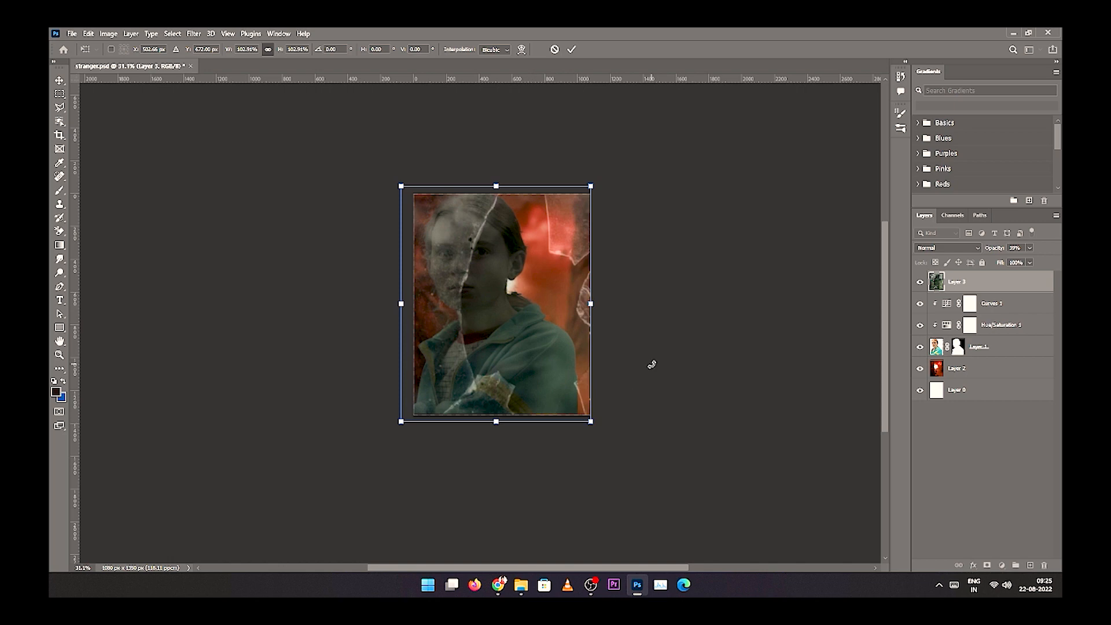
key("Return")
scroll(538, 330, "up", 3)
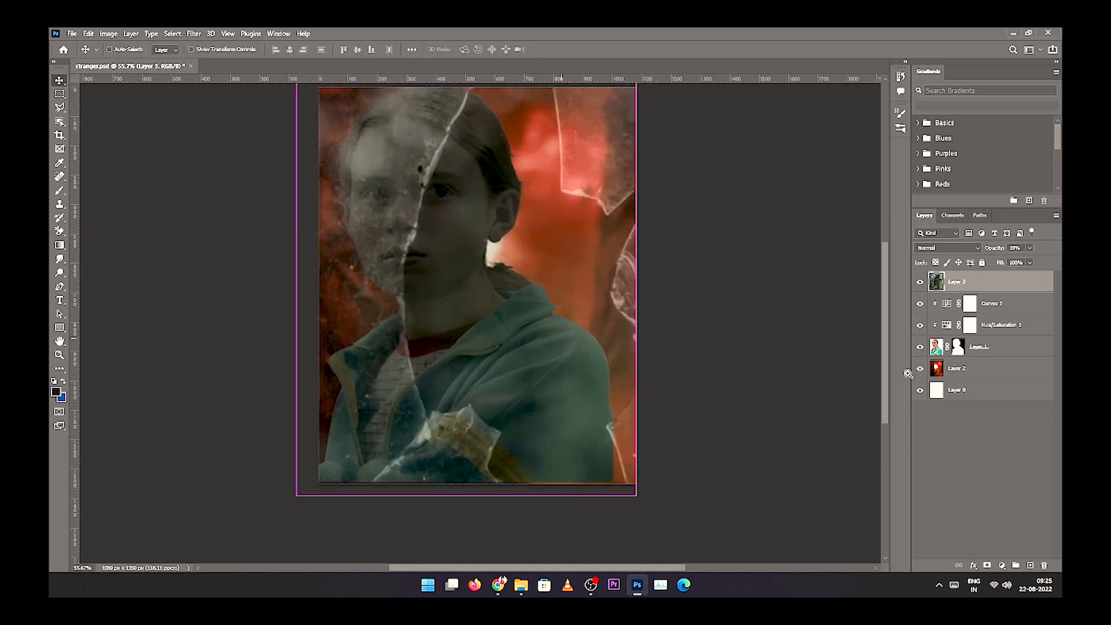
left_click_drag(994, 249, 1039, 266)
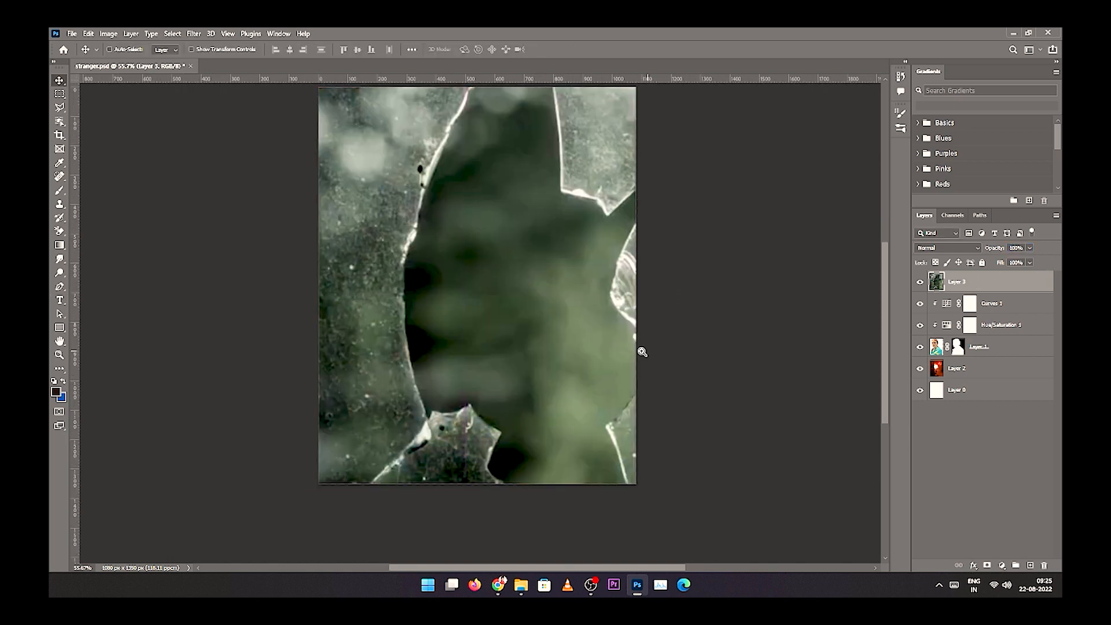
- Quick-select the dark opening in the broken glass, delete it from the layer and clear the selection
scroll(642, 351, "down", 2)
left_click(59, 121)
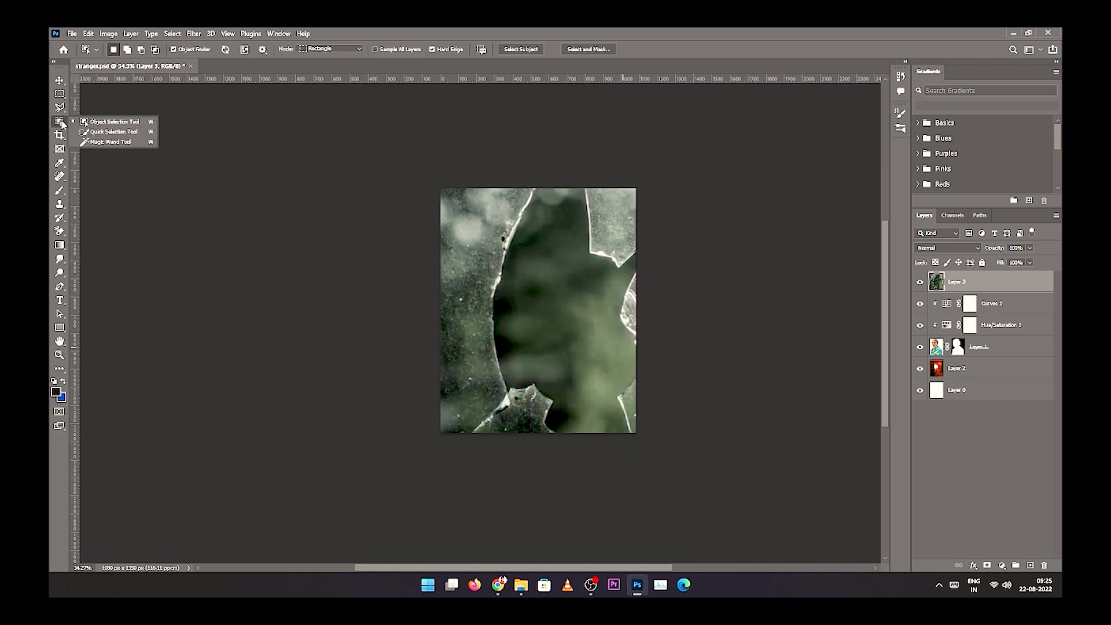
left_click(110, 132)
mouse_move(544, 190)
left_mouse_down()
mouse_move(566, 293)
mouse_move(643, 421)
mouse_move(631, 404)
left_mouse_up()
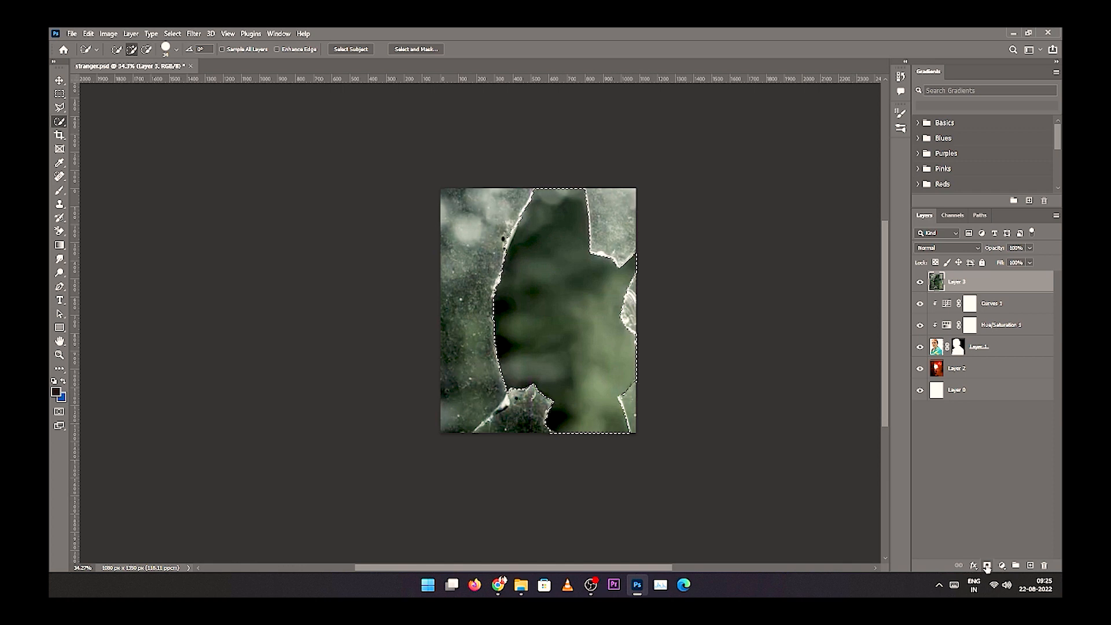
key("Delete")
key("ctrl+d")
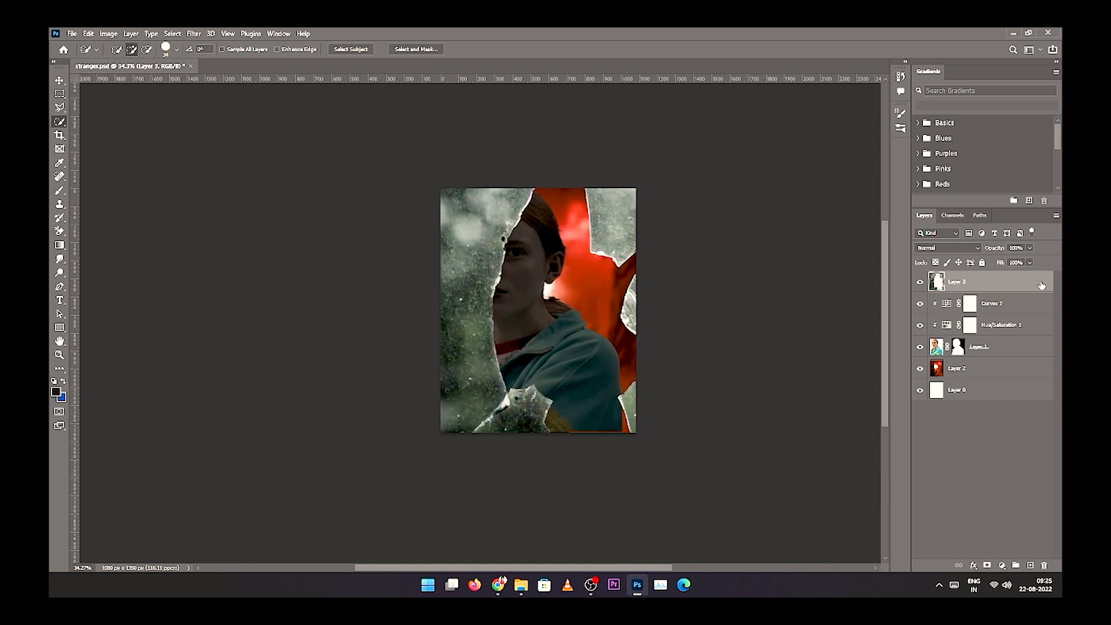
- Set the glass layer's blend mode to Color Dodge and hide the Hue/Saturation adjustment
left_click(940, 249)
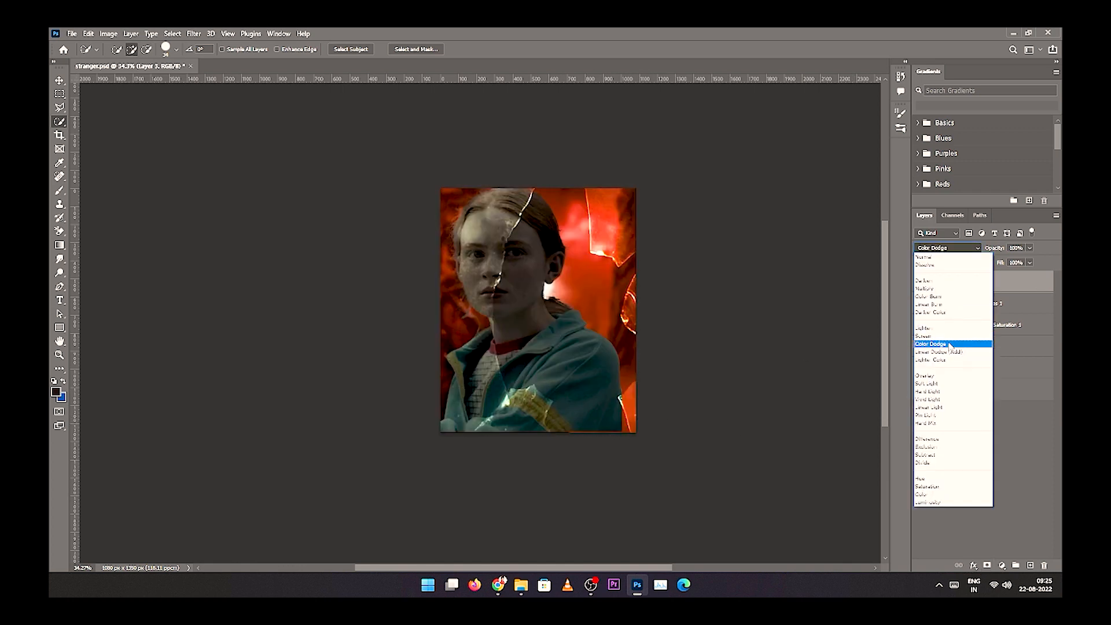
left_click(950, 345)
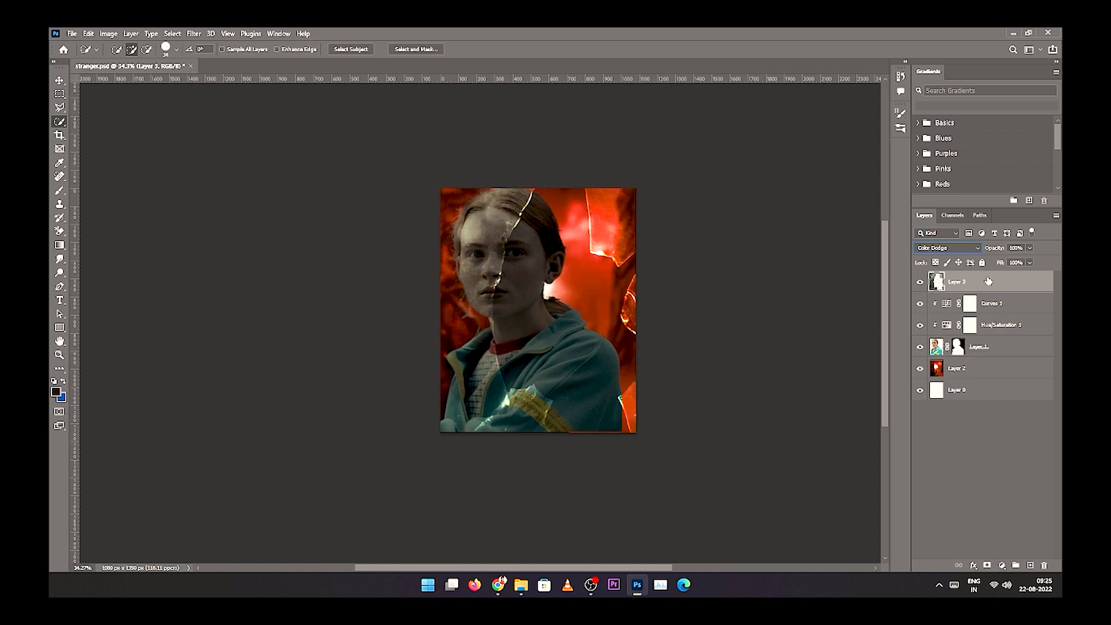
left_click(920, 304)
left_click(920, 303)
left_click(920, 326)
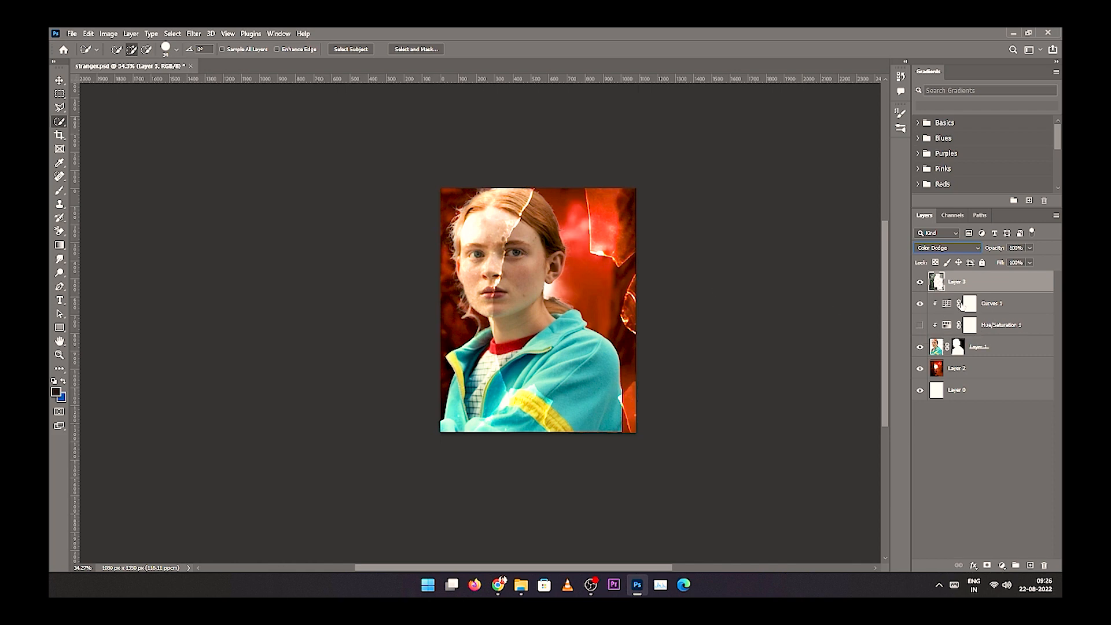
- Add a layer mask to the glass layer and brush away the haze over the face with soft black
left_click(987, 565)
key("b")
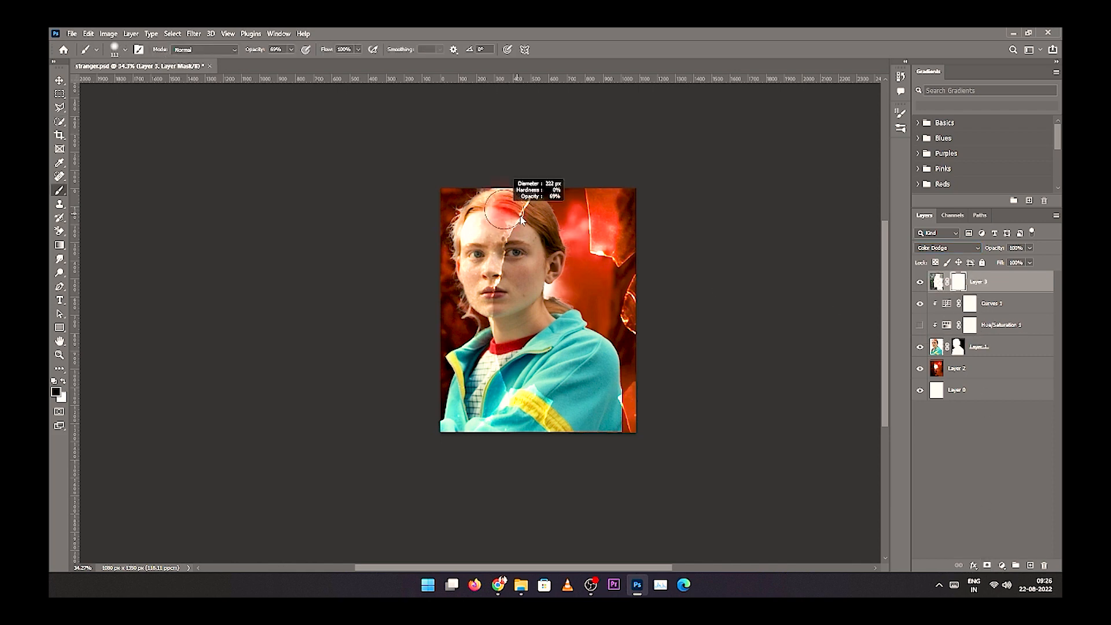
mouse_move(483, 214)
left_mouse_down()
mouse_move(453, 349)
mouse_move(471, 207)
mouse_move(495, 217)
left_mouse_up()
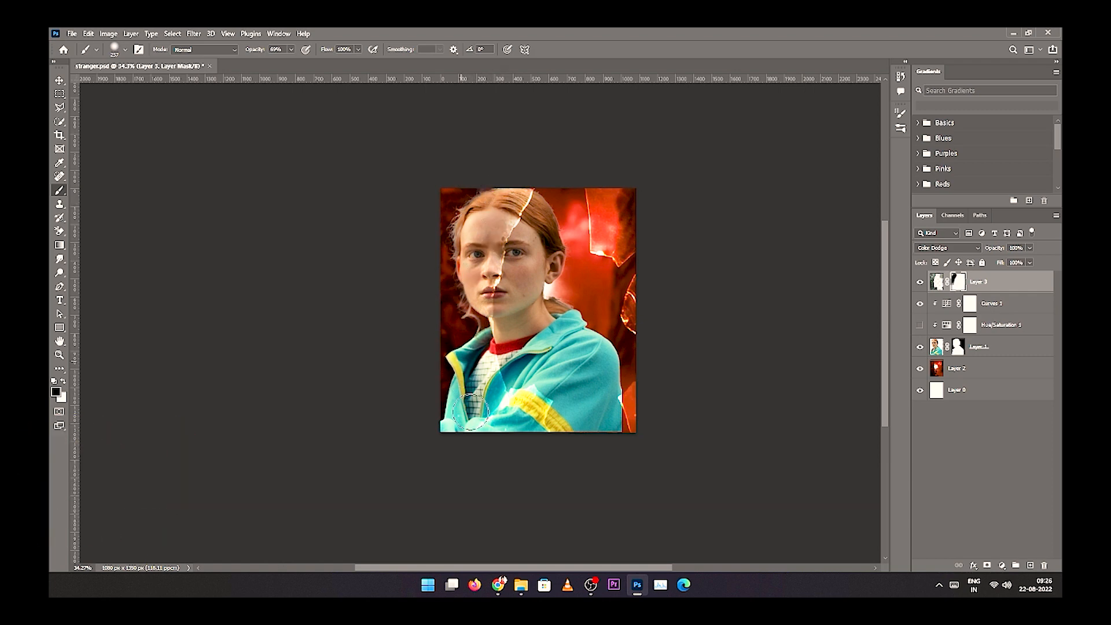
- Turn the portrait and its mask into a single unmasked layer and remove the hidden Hue/Saturation adjustment
left_click(978, 347)
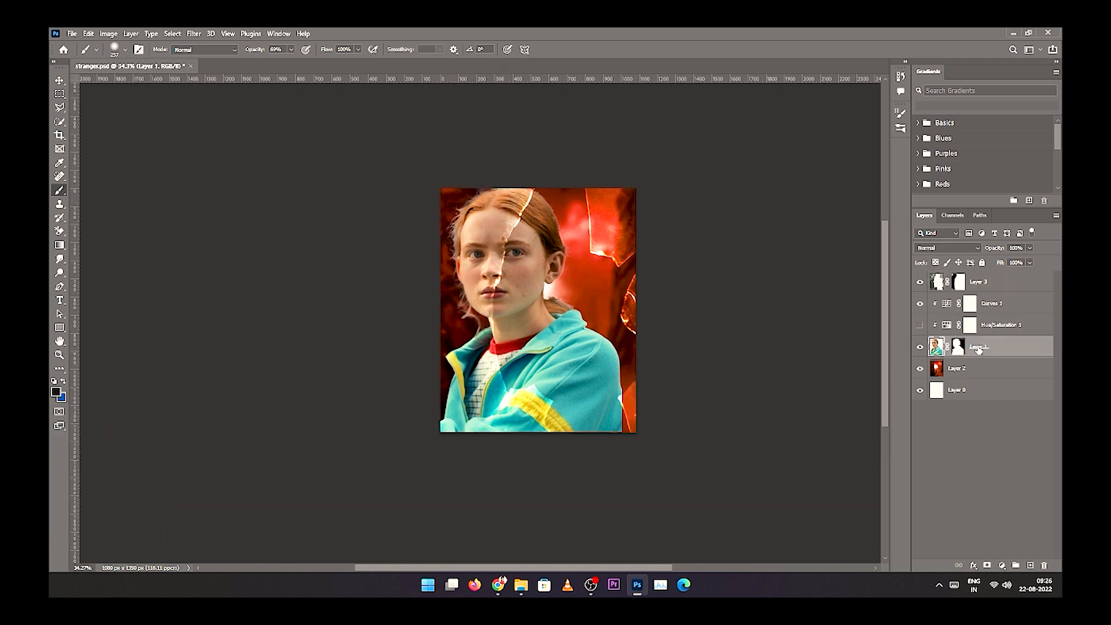
right_click(978, 347)
left_click(879, 273)
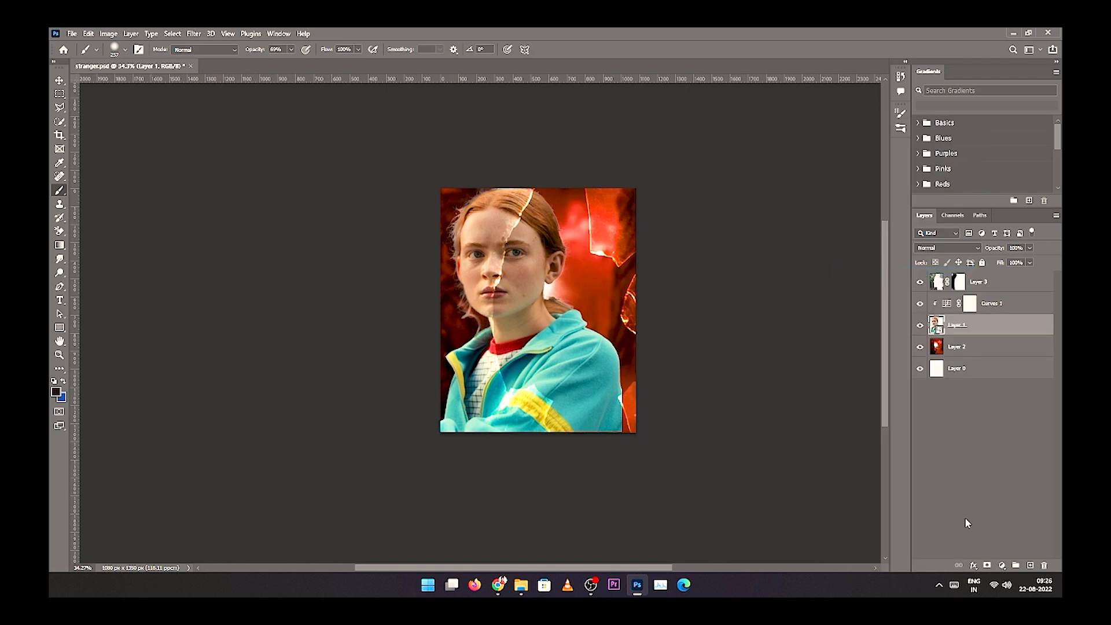
- Add an unclipped Hue/Saturation adjustment above the portrait layer with saturation -36 and lightness -37
left_click(987, 565)
left_click(1001, 565)
left_click(1012, 474)
left_click(866, 334)
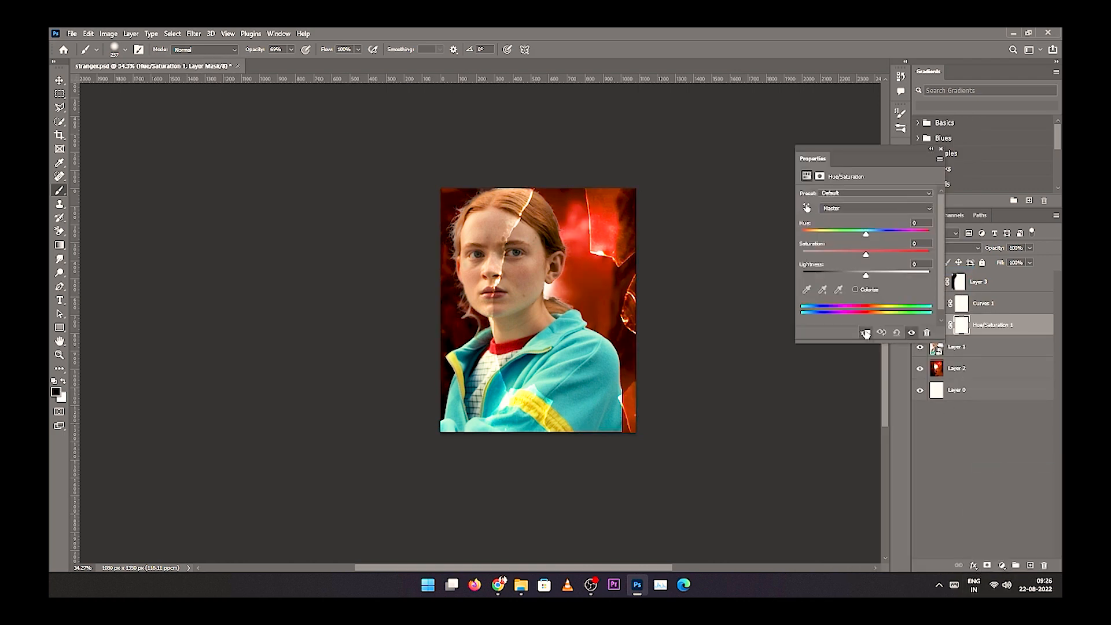
left_click_drag(866, 255, 842, 276)
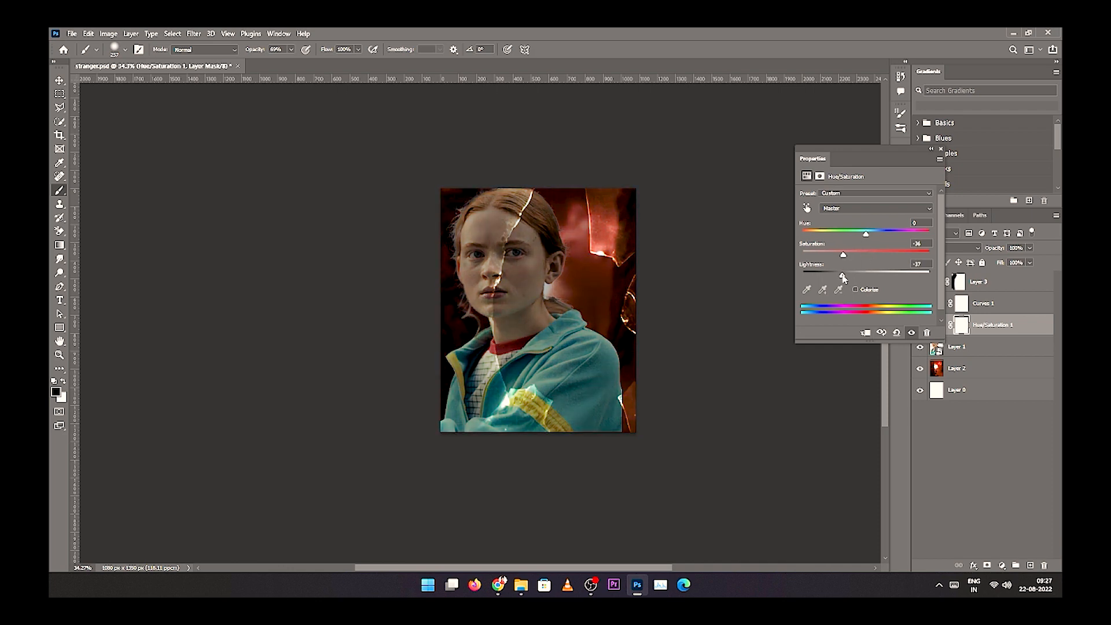
key("Return")
left_click(941, 149)
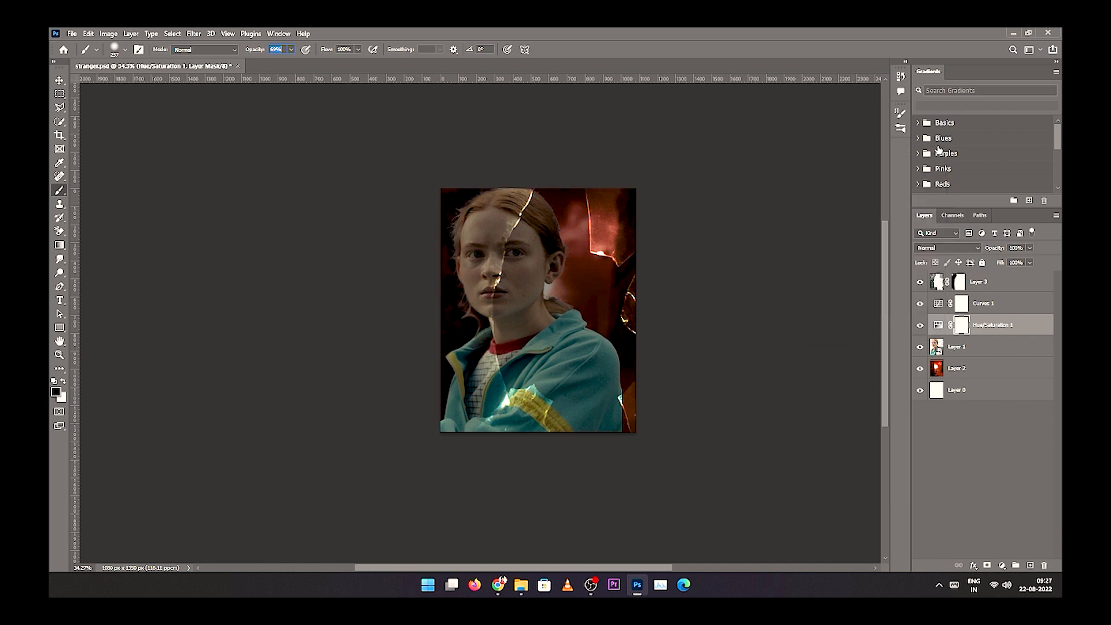
- Load the glass layer's outline as a selection and add an empty layer above it
left_click(940, 280, "ctrl")
left_click(938, 281, "ctrl")
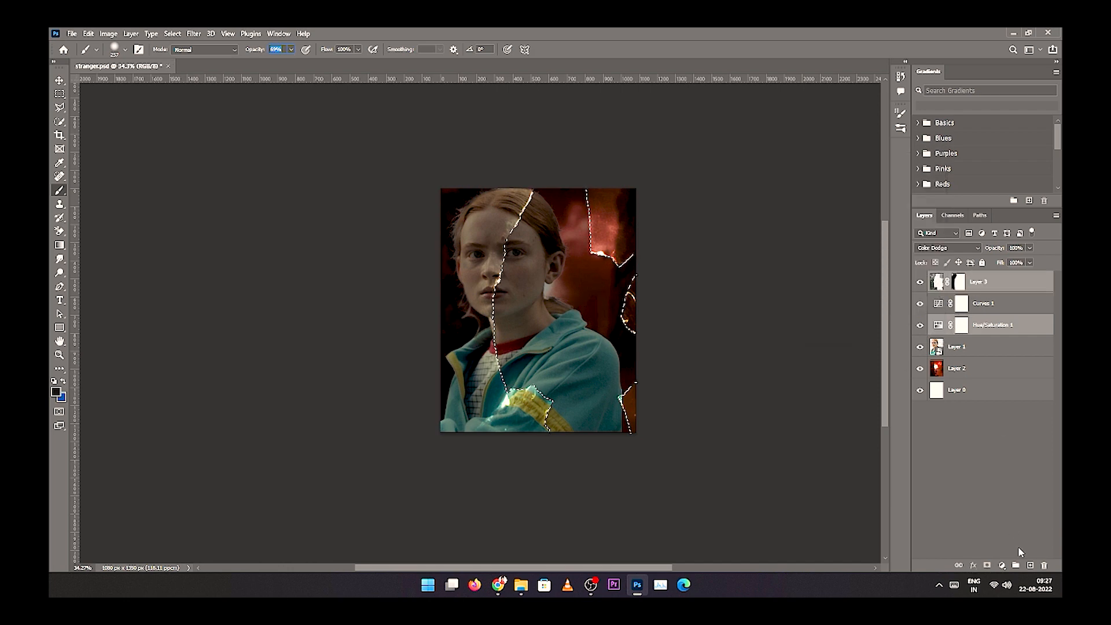
left_click(1030, 565)
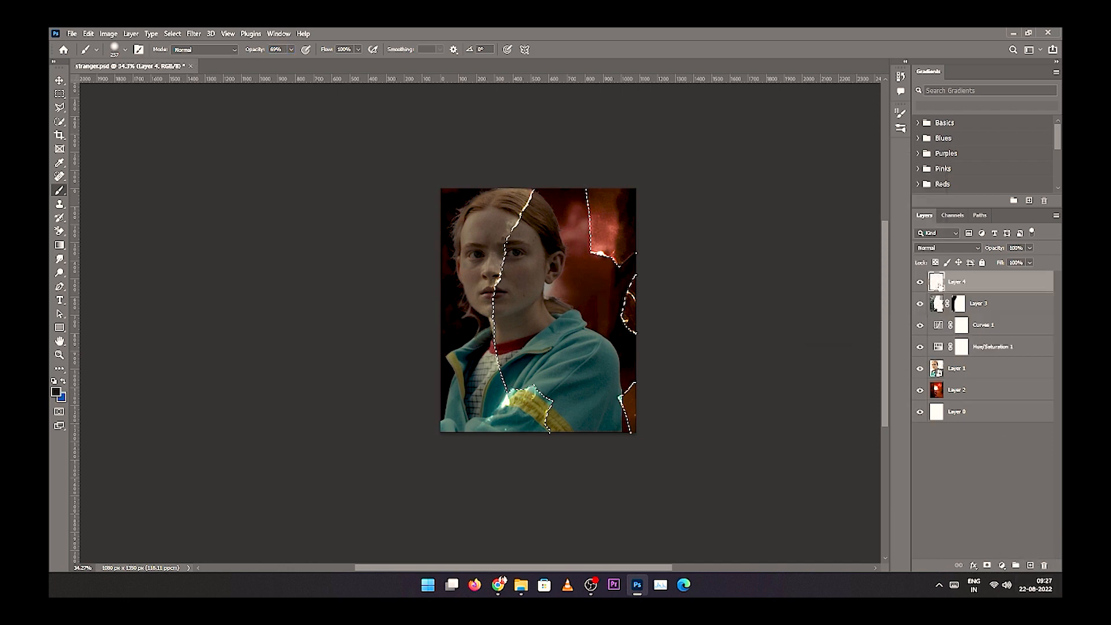
- Paint the broken-glass opening solid red on the new layer with a large hard brush at 100% opacity, and clear the selection
left_click(56, 392)
left_click(914, 160)
left_click(1022, 150)
key("bracketright")
key("bracketright")
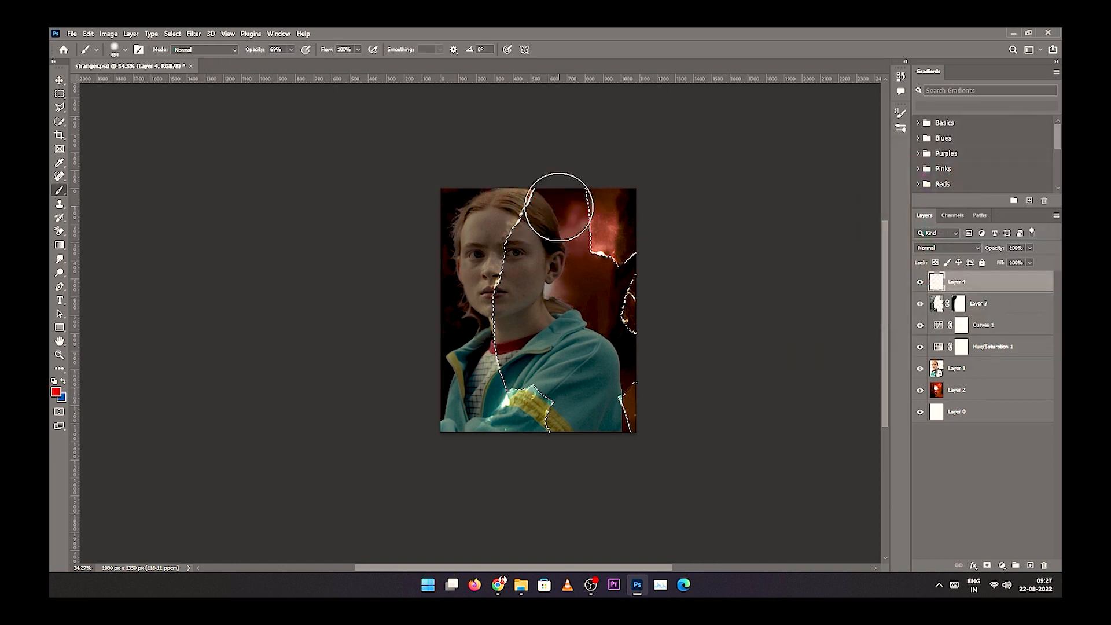
left_click(124, 50)
left_click(671, 446)
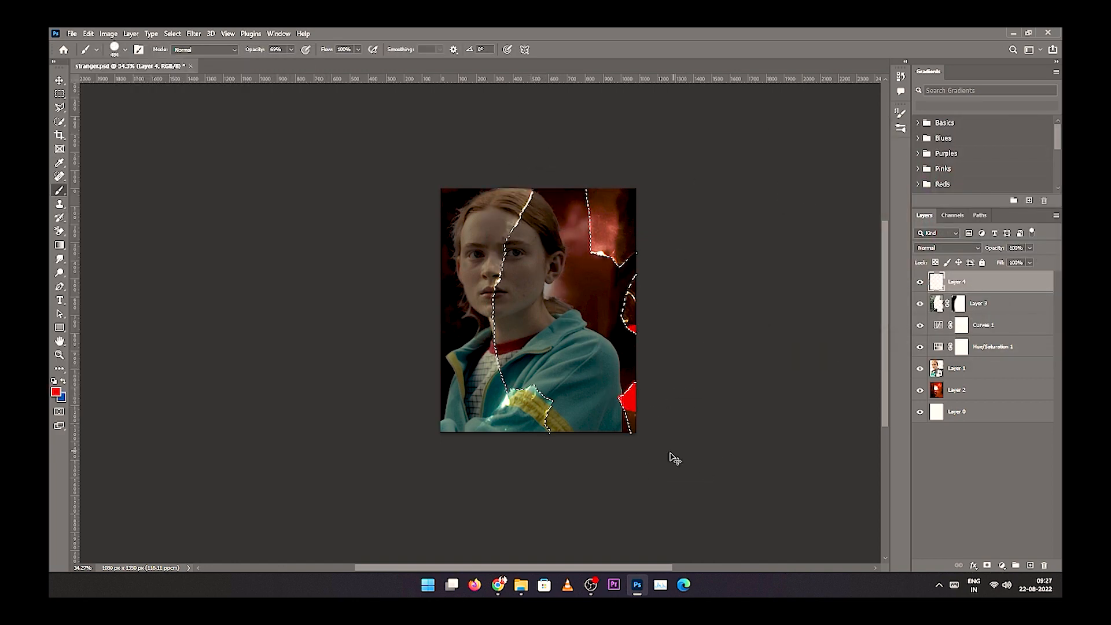
mouse_move(509, 224)
left_mouse_down()
mouse_move(608, 230)
mouse_move(647, 307)
mouse_move(605, 323)
mouse_move(480, 280)
left_mouse_up()
left_click_drag(254, 50, 312, 51)
mouse_move(511, 183)
left_mouse_down()
mouse_move(472, 354)
mouse_move(650, 195)
left_mouse_up()
key("ctrl+d")
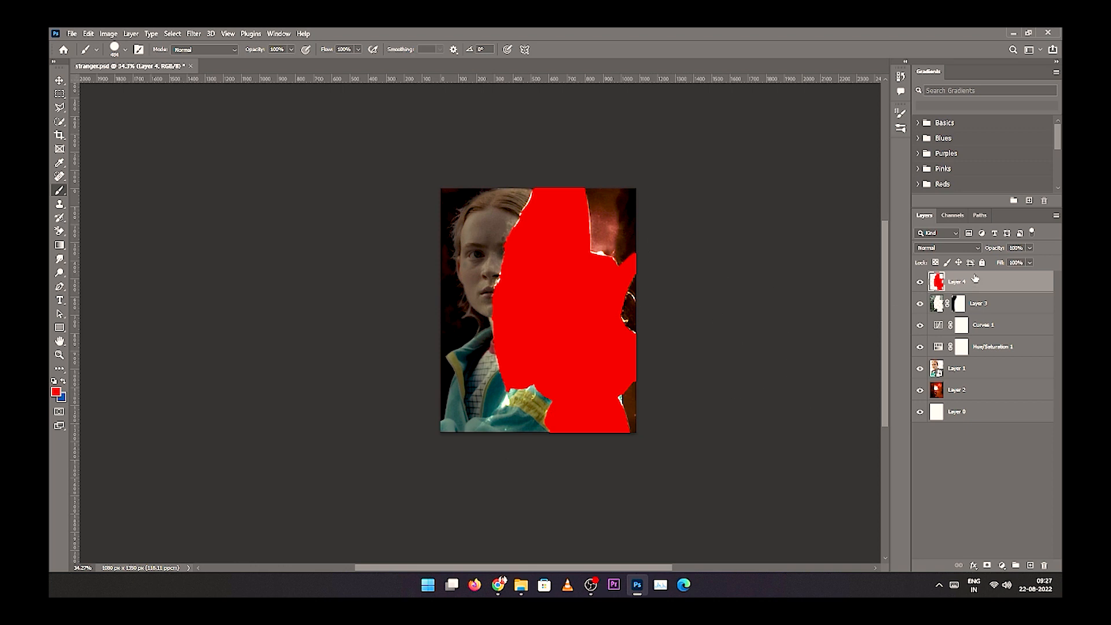
- Paint the rest of the area beyond the glass edge solid red on Layer 4 with the glass layer hidden, then show the glass
left_click(920, 282)
left_click(920, 282)
left_click(920, 303)
left_click_drag(615, 253, 622, 428)
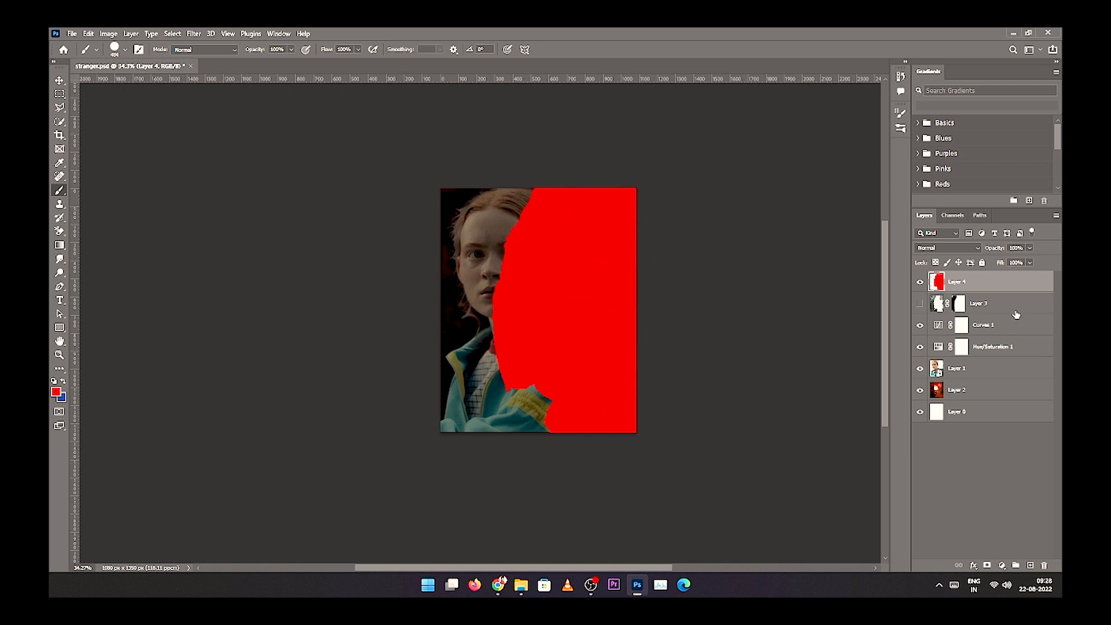
left_click(920, 304)
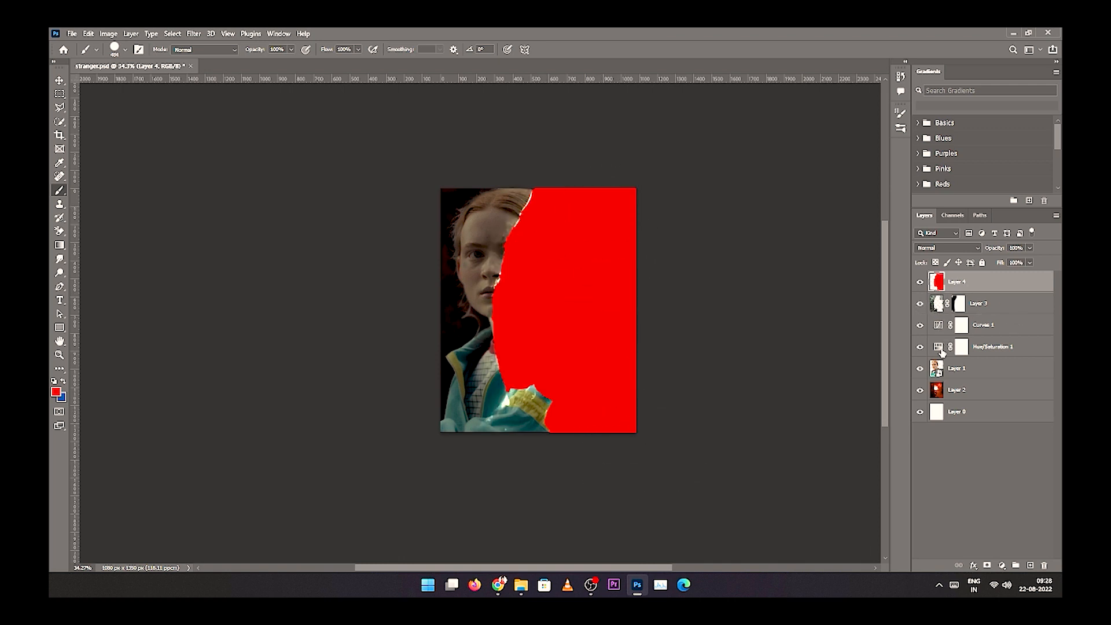
- Set the glass layer's blend mode to Color Dodge and compare the portrait with and without the Hue/Saturation adjustment
left_click(922, 347)
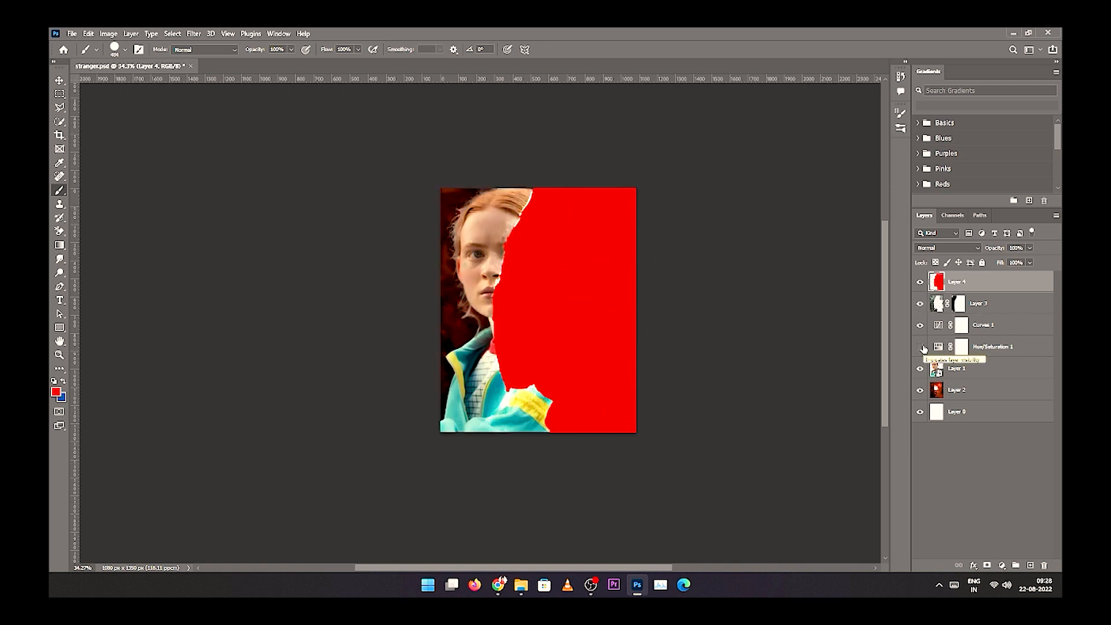
left_click(921, 347)
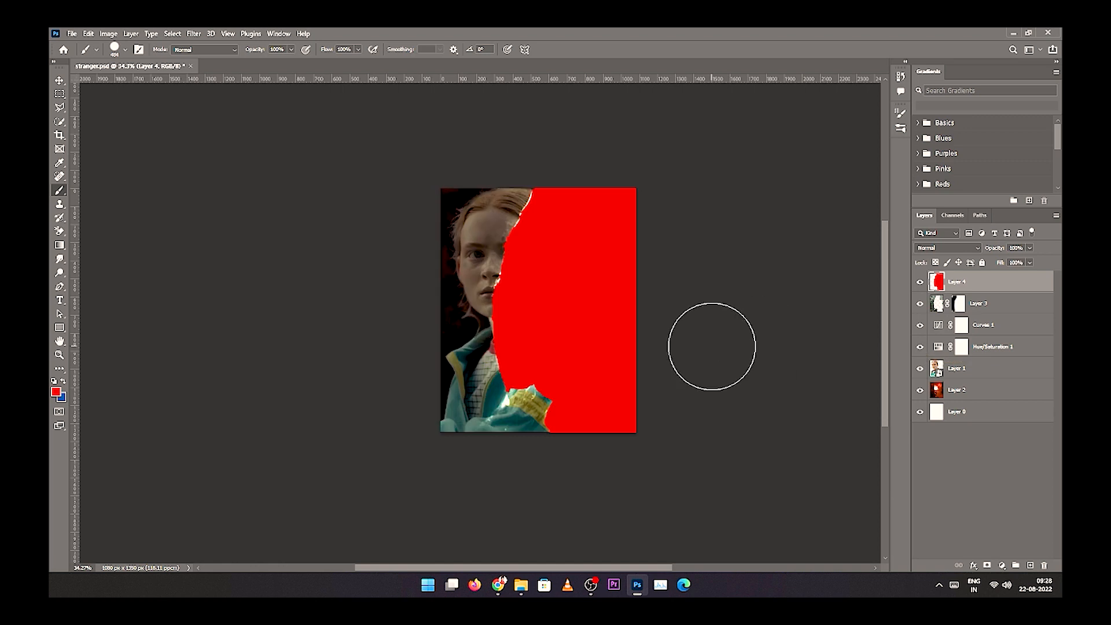
key("v")
left_click(1002, 307)
left_click(948, 249)
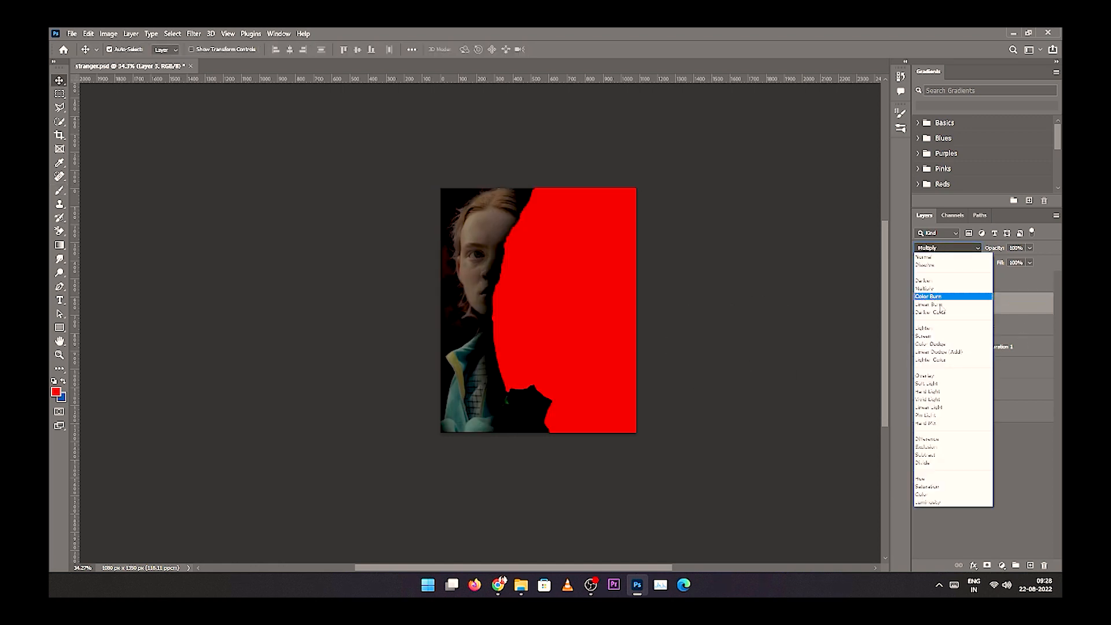
left_click(939, 344)
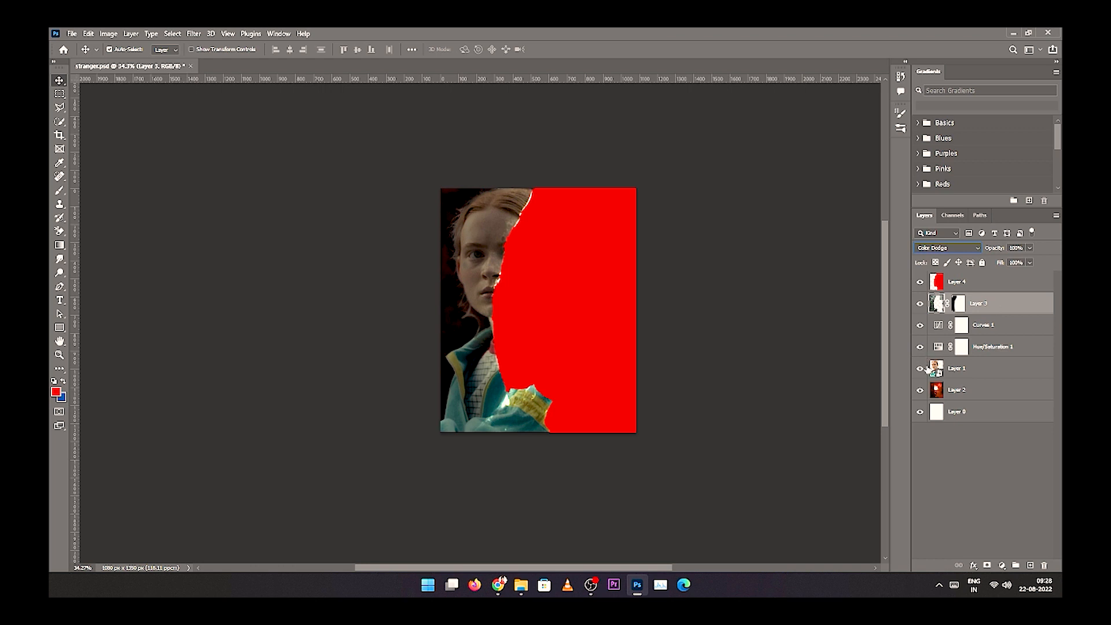
left_click(919, 305)
left_click(920, 348)
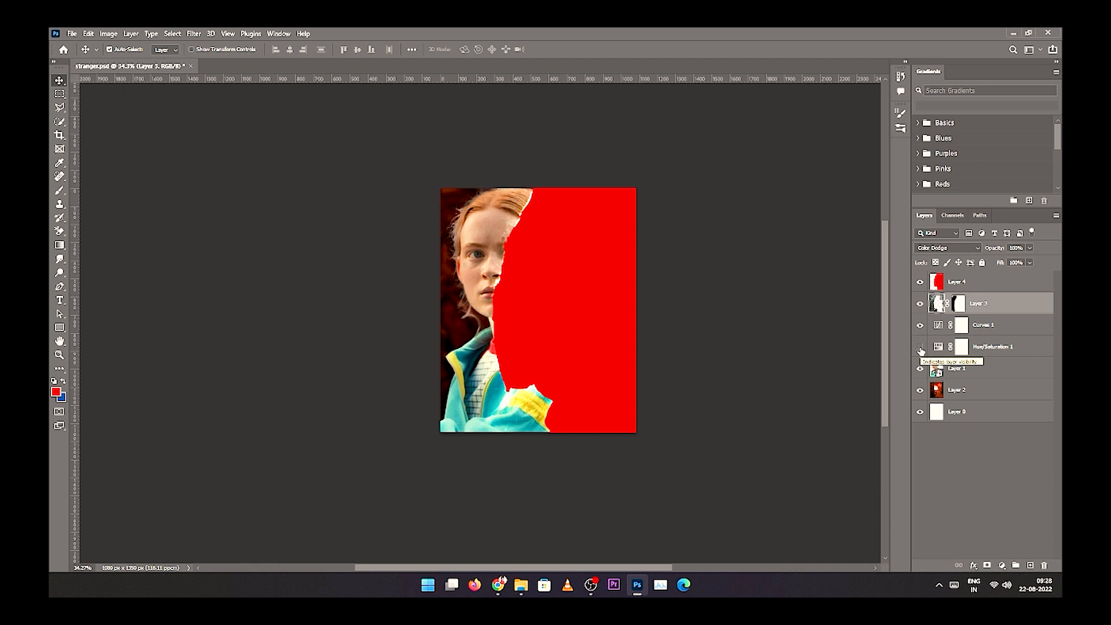
left_click(920, 348)
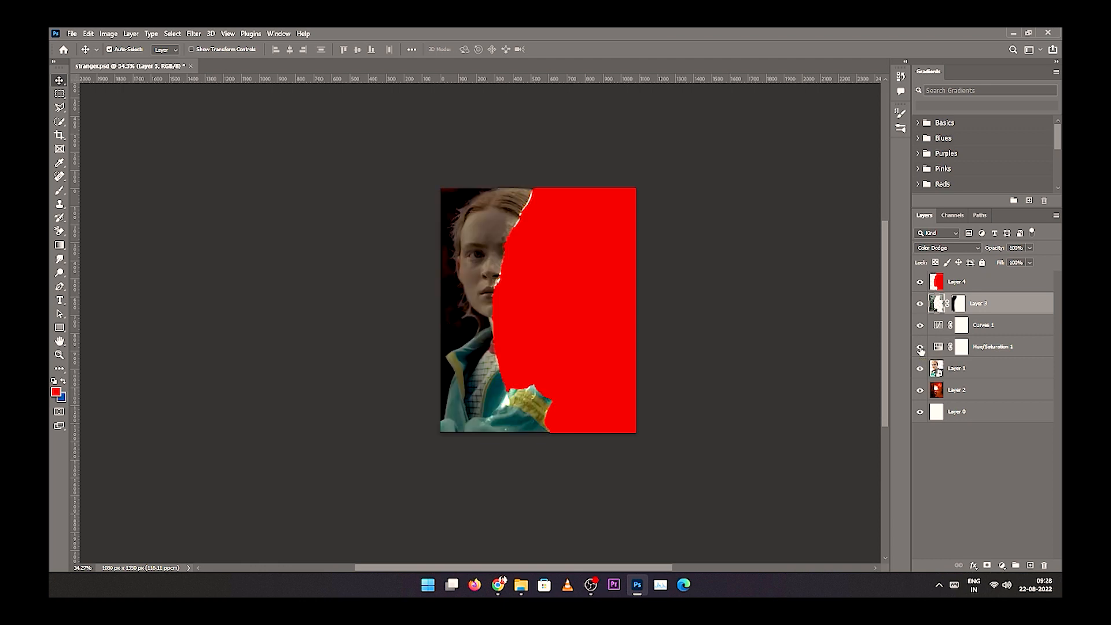
- Delete the Hue/Saturation adjustment above the portrait and shift the portrait, glass and red shape slightly to the right
left_click(989, 354)
left_click(919, 347)
key("Delete")
mouse_move(544, 293)
left_mouse_down()
mouse_move(567, 292)
mouse_move(516, 285)
mouse_move(556, 297)
left_mouse_up()
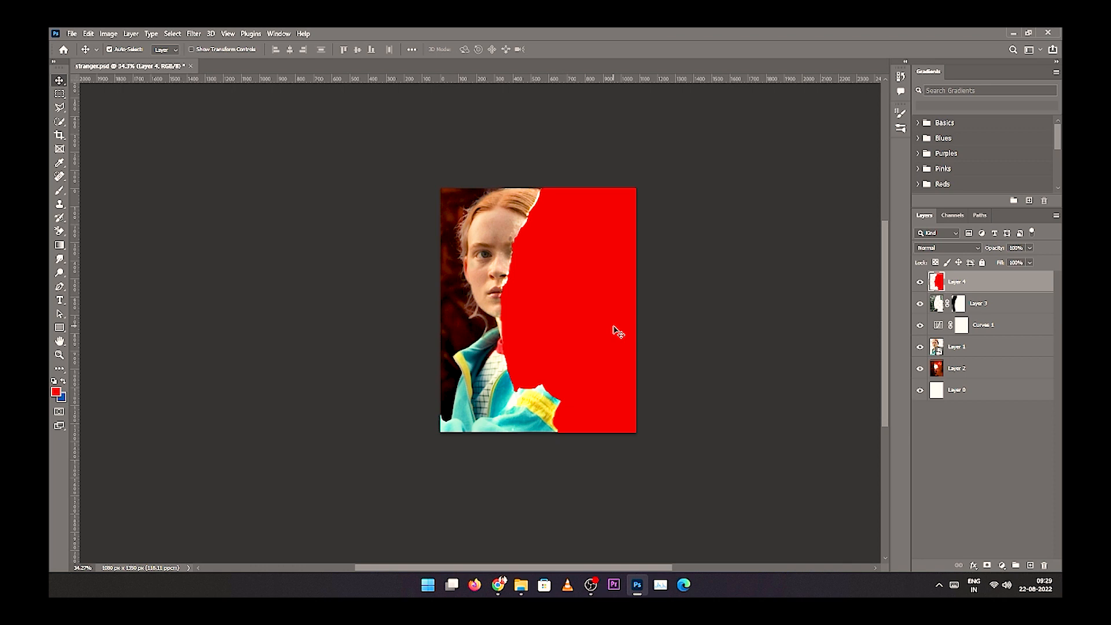
- Add a Hue/Saturation adjustment above the portrait layer with lowered saturation and lightness to darken the portrait and background
left_click(946, 349)
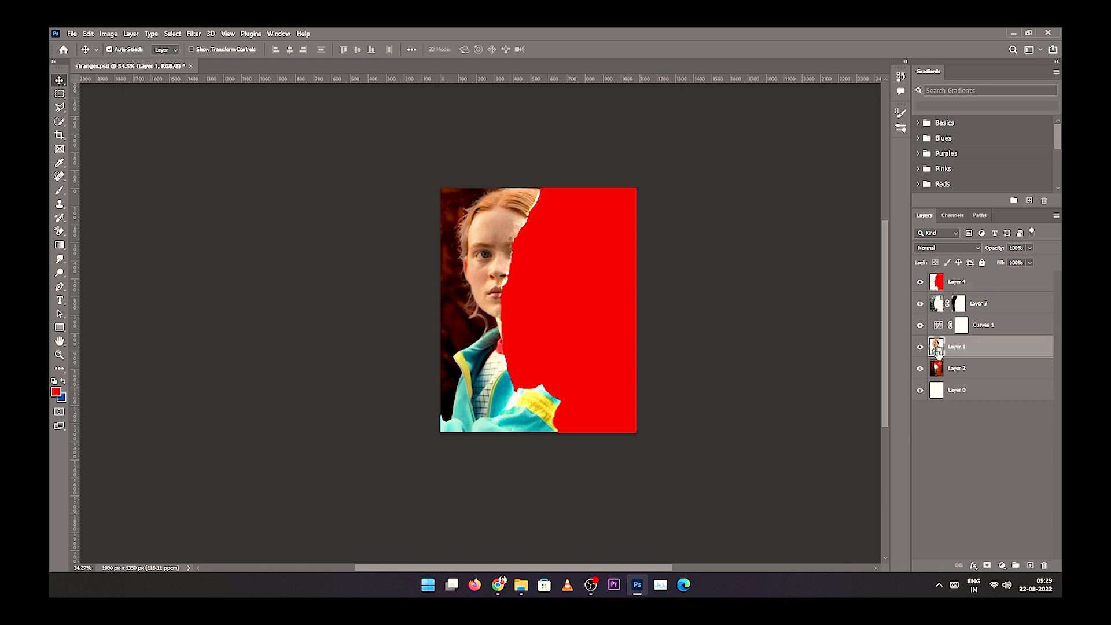
left_click(1002, 566)
left_click(992, 455)
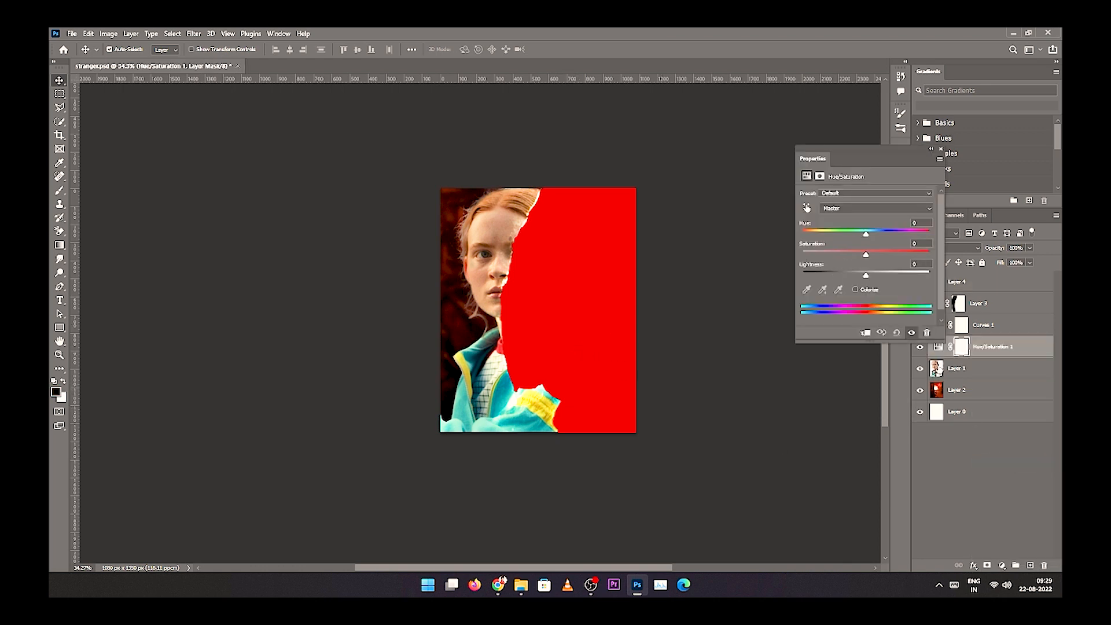
left_click_drag(867, 258, 843, 276)
left_click(940, 150)
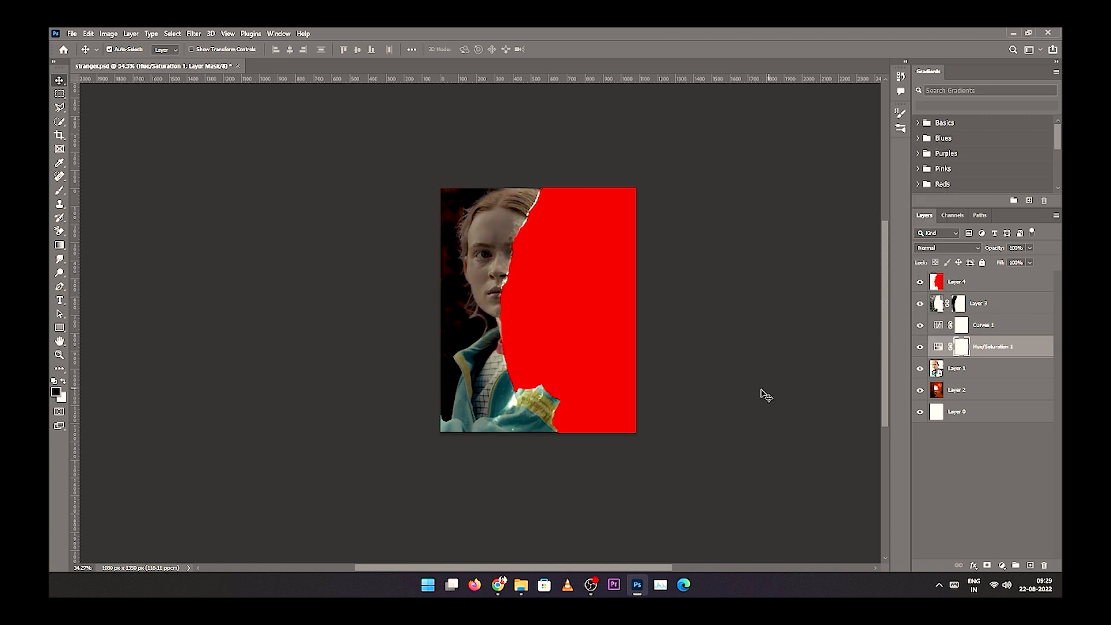
left_click(920, 368)
left_click(920, 368)
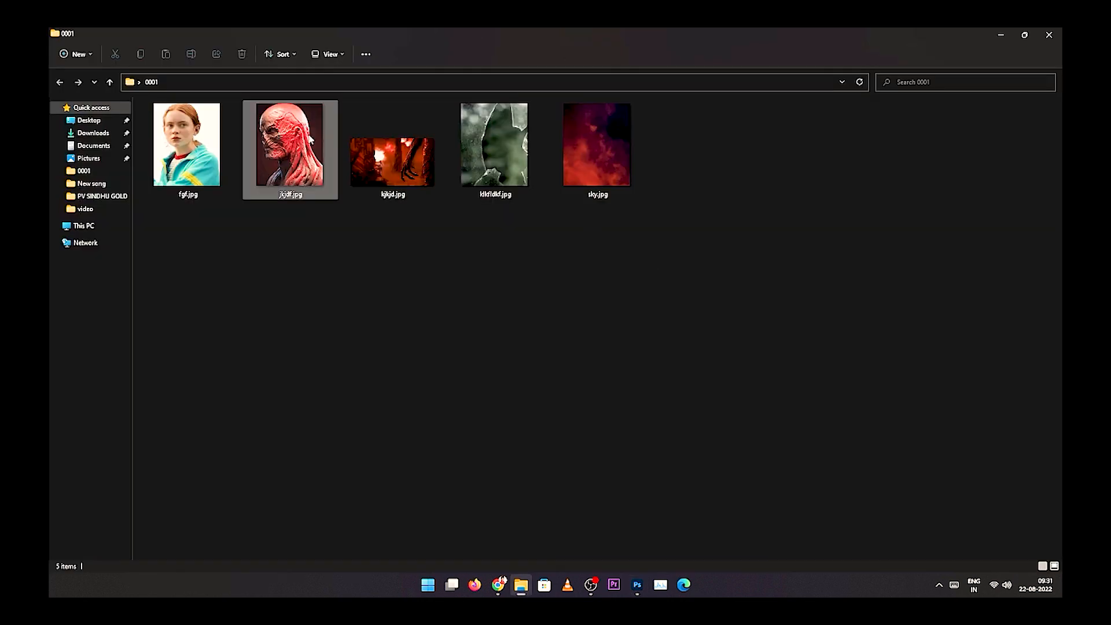
- Place the creature image jkjdf.jpg on top of the composition and flip it horizontally
left_click_drag(322, 142, 505, 361)
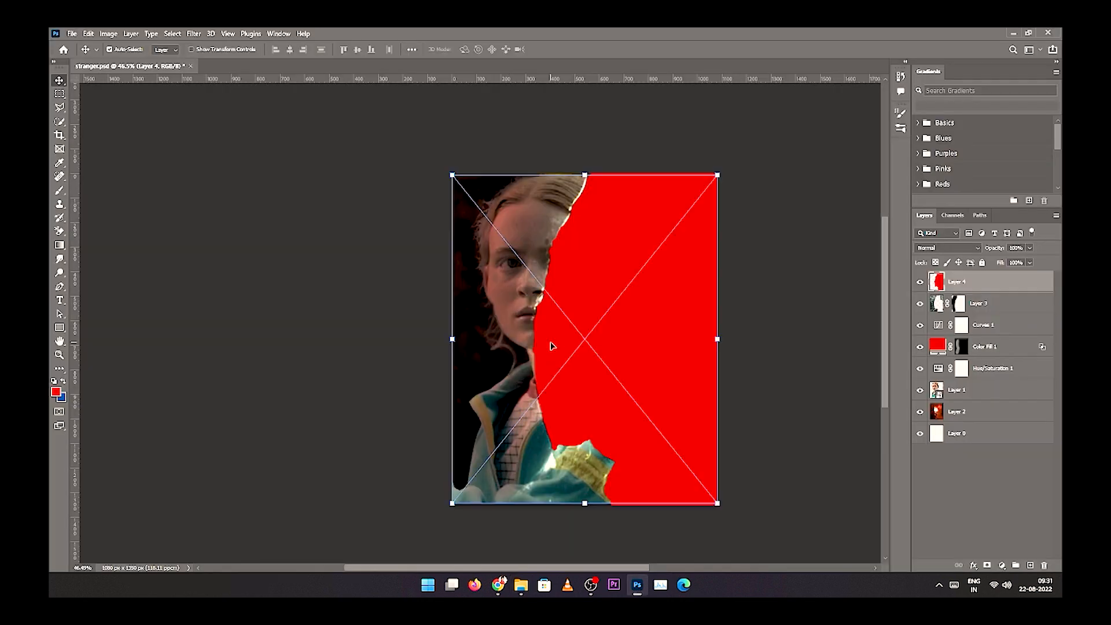
right_click(613, 277)
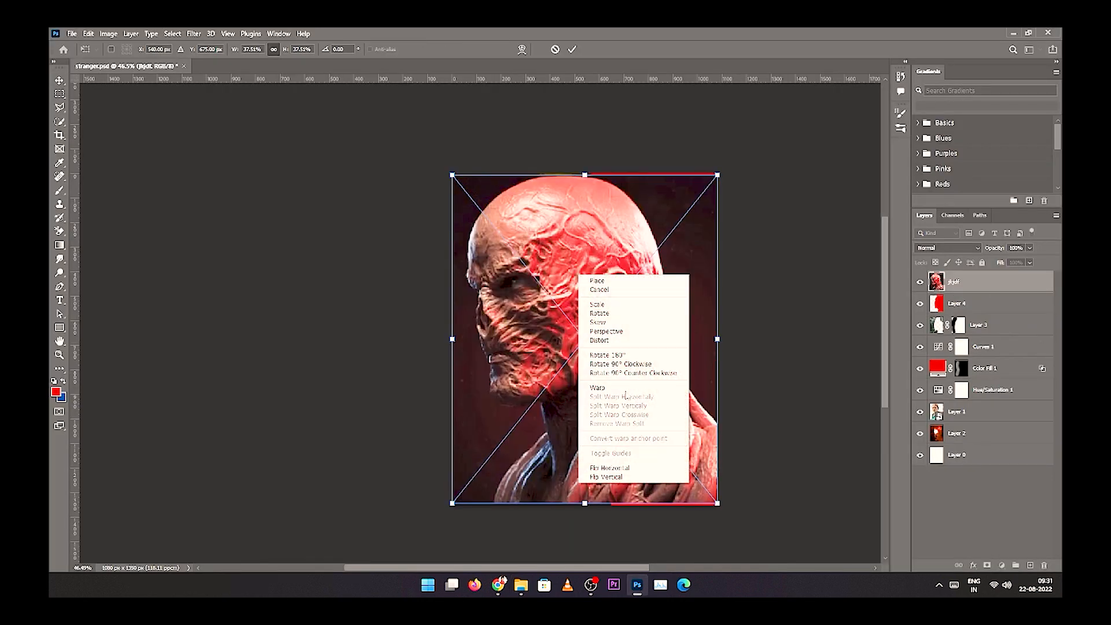
left_click(635, 461)
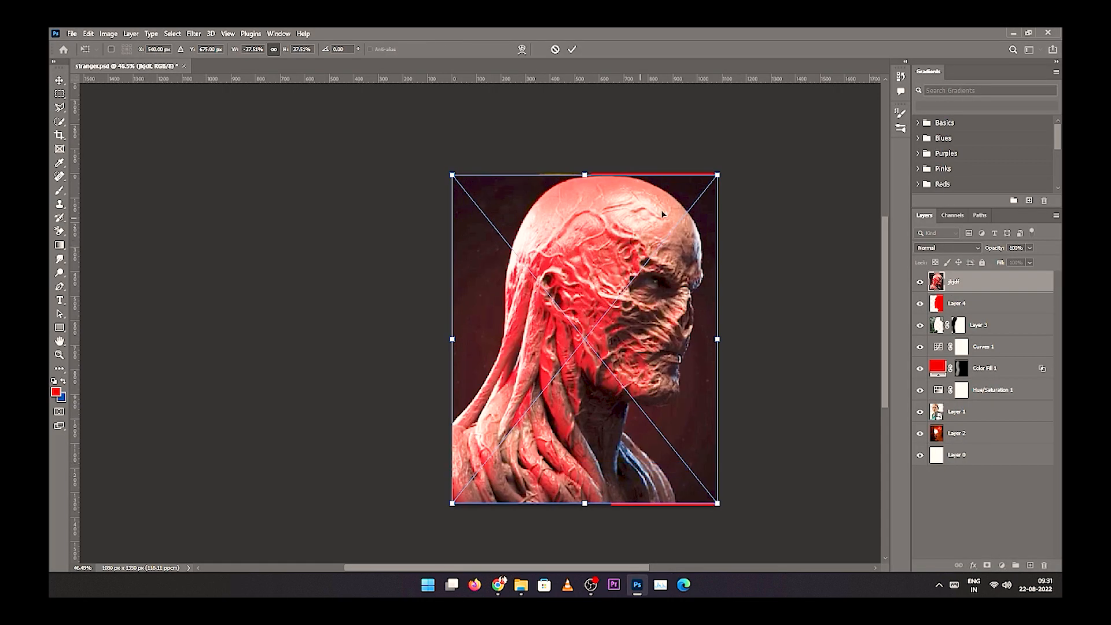
- Select the creature with Object Selection, complete the neck area with Quick Selection, and mask out its background
right_click(60, 120)
left_click(92, 119)
left_click_drag(456, 173, 736, 548)
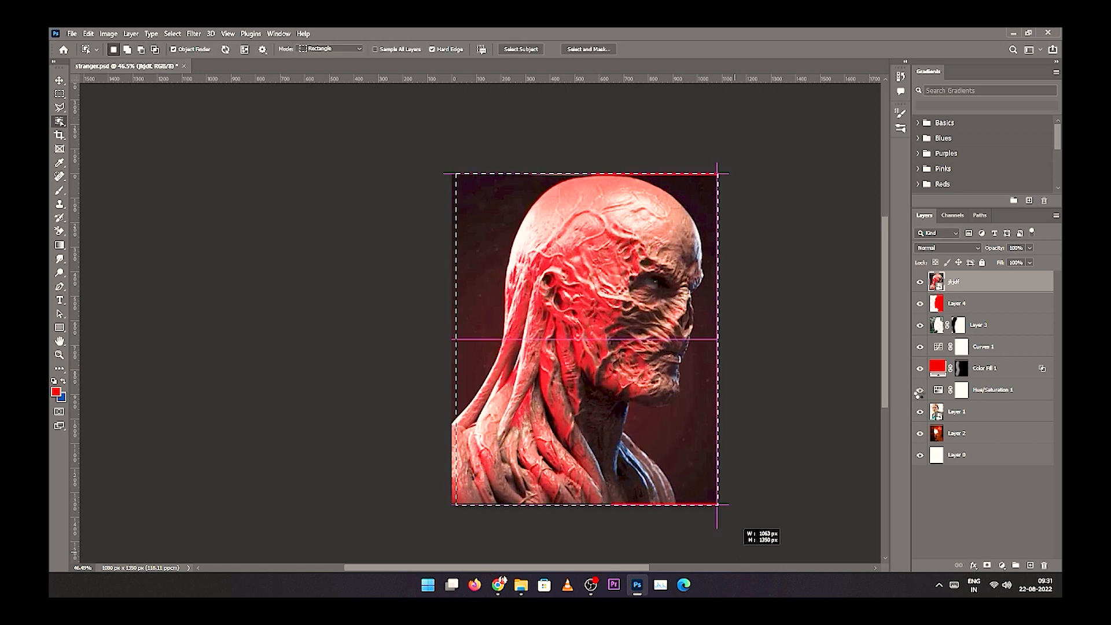
left_click_drag(717, 503, 717, 503)
right_click(59, 121)
left_click(97, 131)
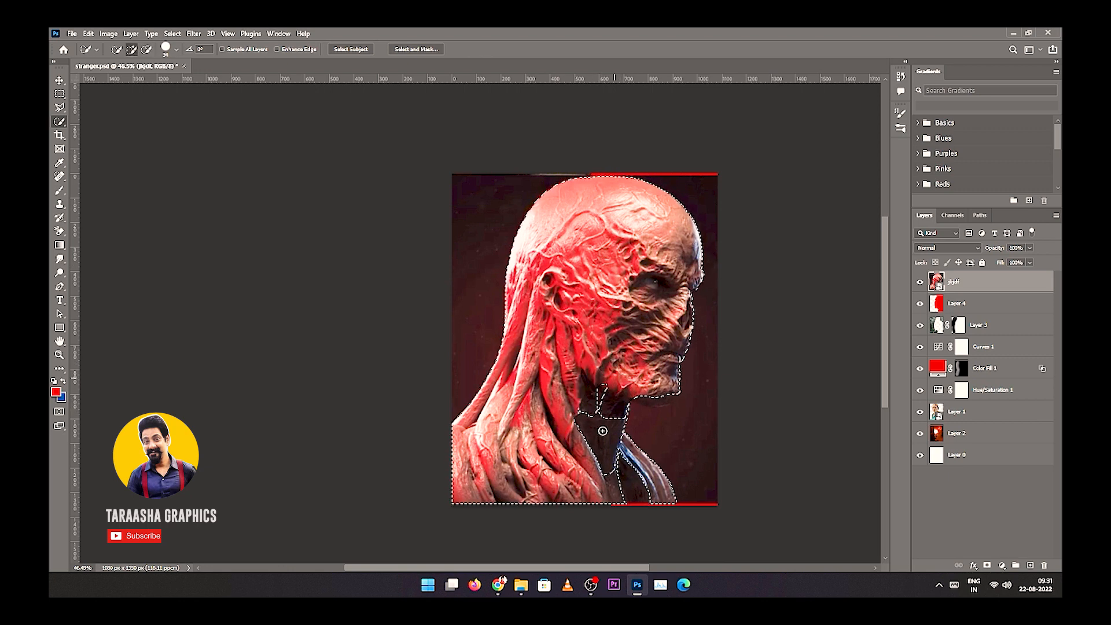
left_click(597, 397)
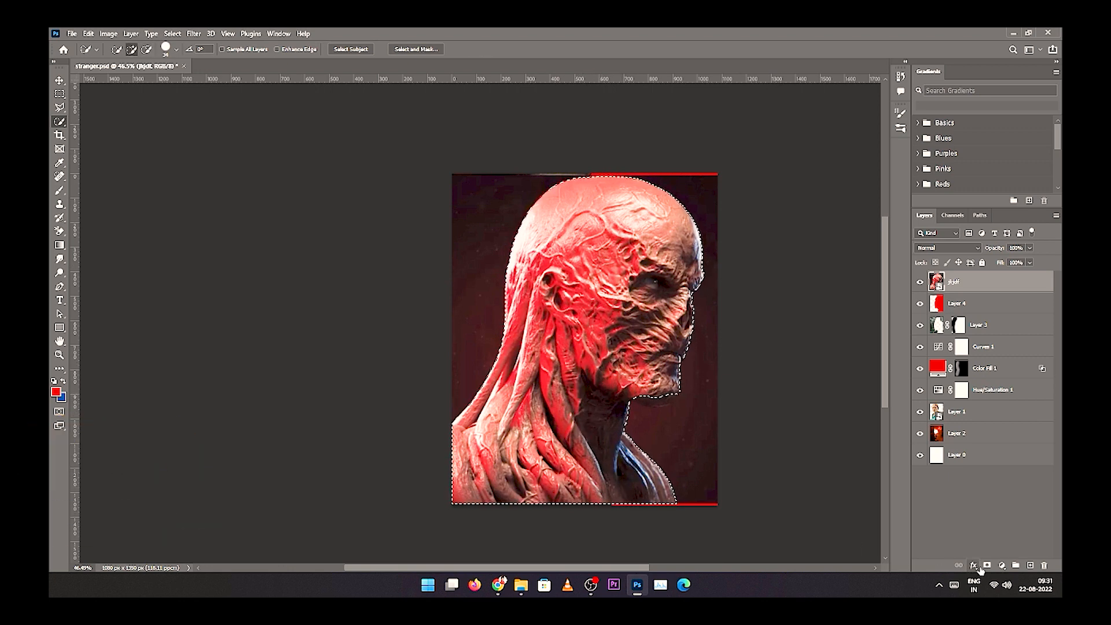
left_click(987, 564)
- Rotate the masked creature slightly clockwise on the canvas, keeping its layer at the top of the stack
key("ctrl+t")
left_click_drag(749, 156, 734, 218)
key("Return")
left_click_drag(1022, 282, 1023, 320)
key("ctrl+z")
left_click(1023, 323)
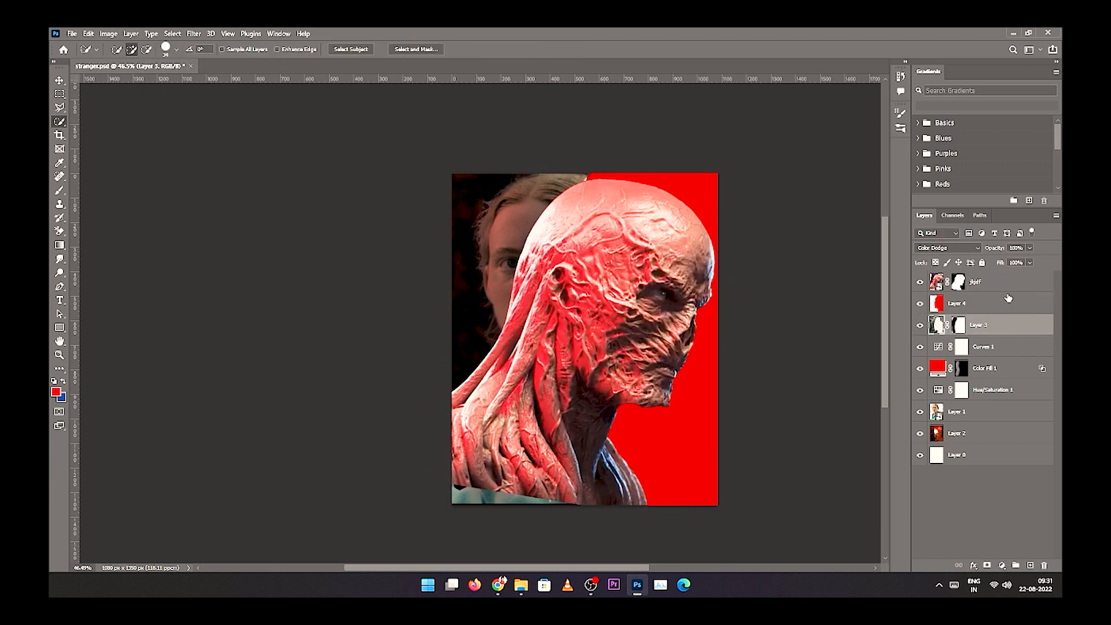
- Convert the creature layer to a smart object clipped to the red layer, and position it beside the girl's half face
left_click(1005, 286)
right_click(1005, 287)
left_click(984, 219)
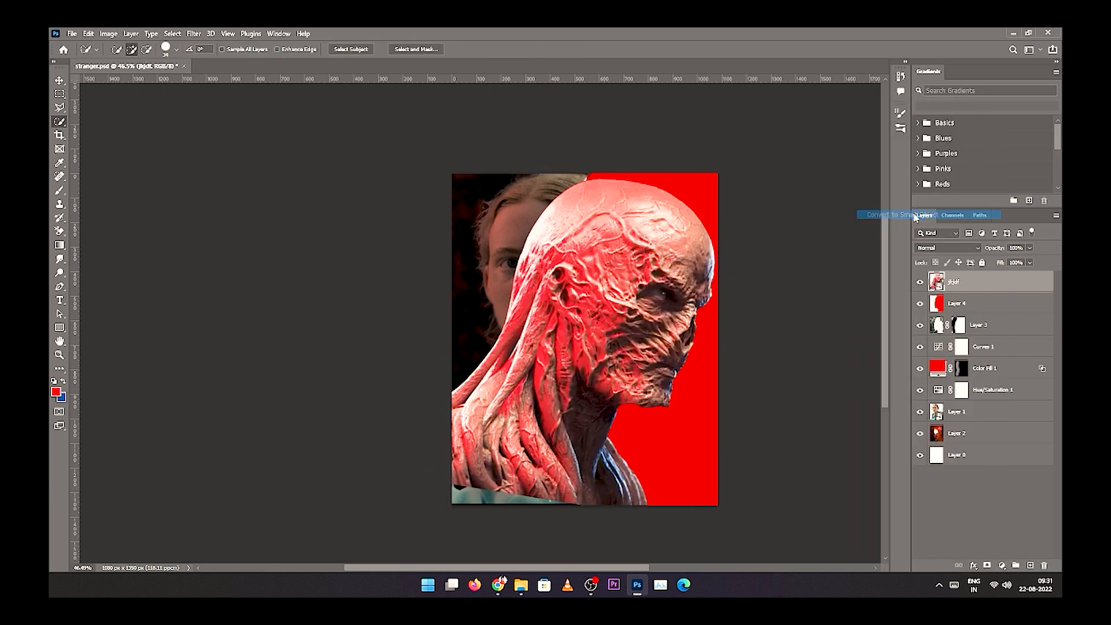
left_click(1014, 288, "alt")
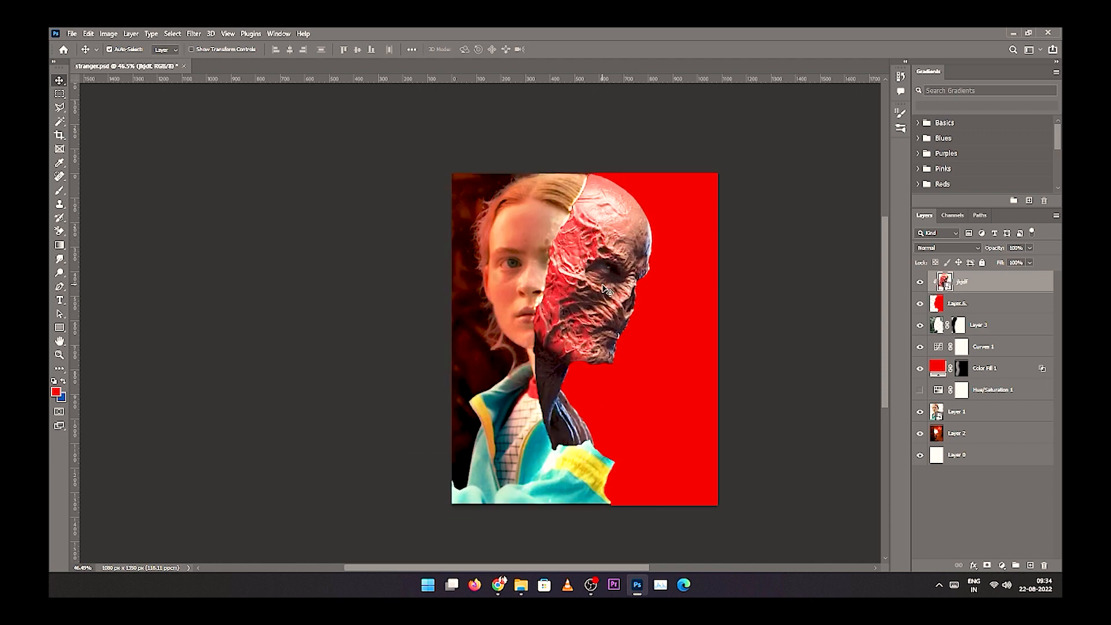
left_click_drag(606, 289, 600, 287)
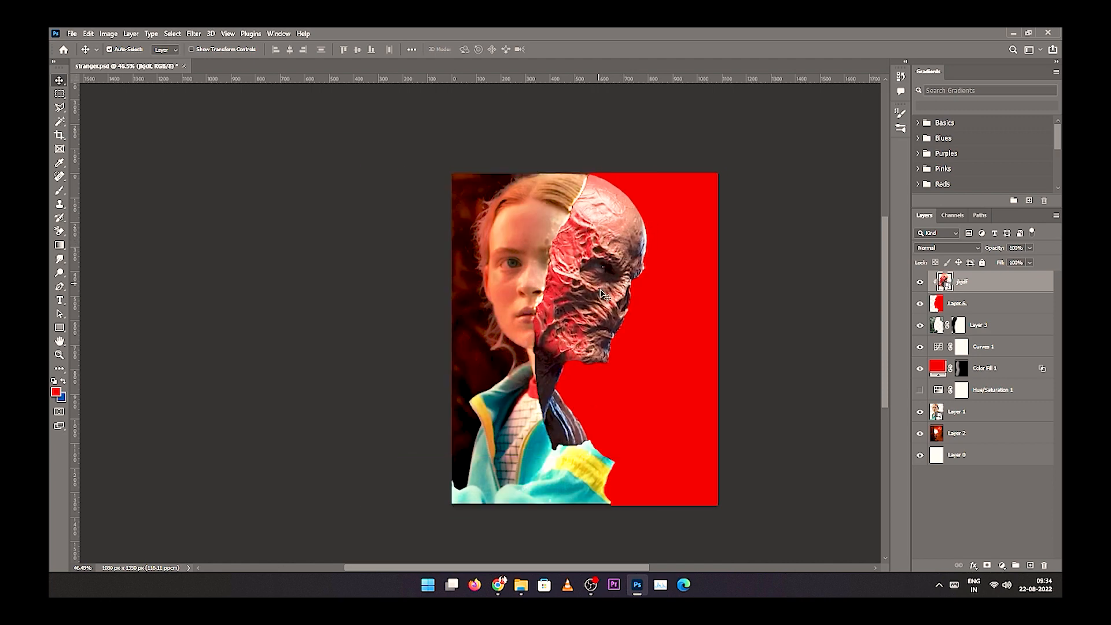
- Delete the red Color Fill layer and the Hue/Saturation adjustment above the portrait
left_click(919, 369)
left_click(993, 367)
key("Delete")
left_click(920, 369)
left_click(920, 369)
key("Delete")
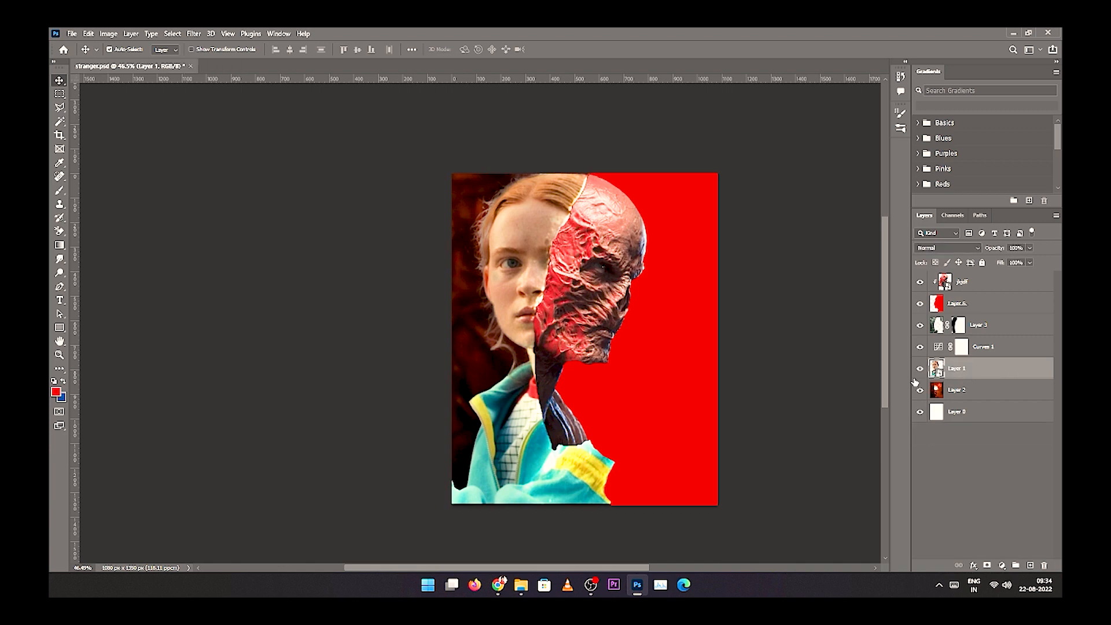
- Crop the canvas narrower at the sides to 947 × 1350 px
key("c")
left_click_drag(717, 331, 701, 331)
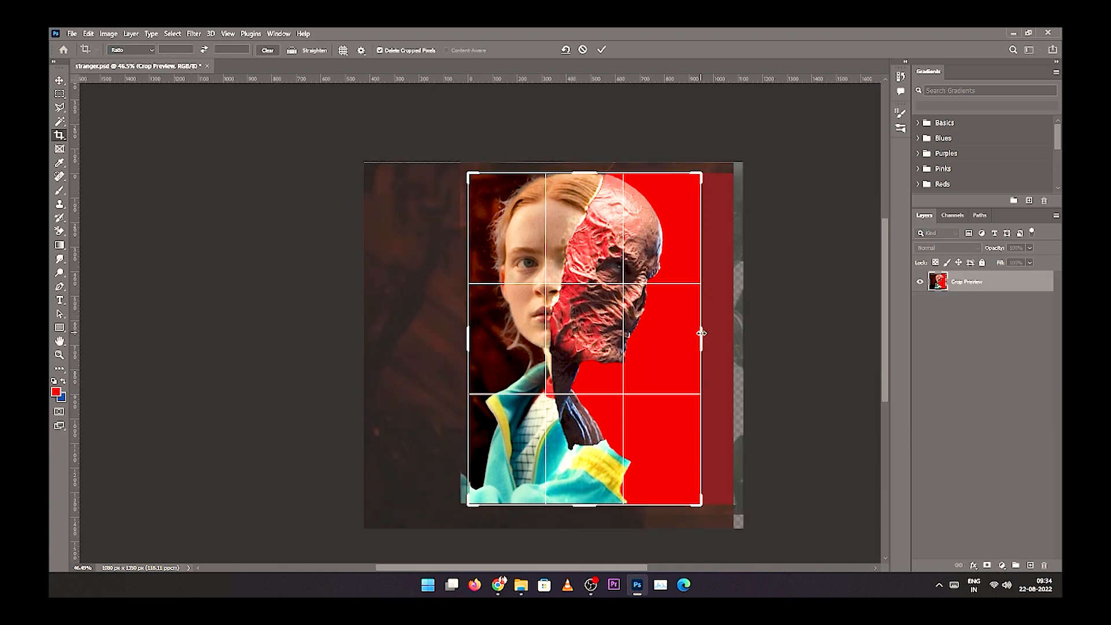
key("Return")
- Place the red forest image kjkjd.jpg and move its layer between the creature and the red layer, clipped to the red shape
key("alt+Tab")
left_click_drag(392, 156, 584, 563)
left_click_drag(639, 588, 661, 305)
left_click_drag(505, 296, 521, 203)
key("Return")
left_click_drag(1004, 371, 1004, 292)
- Rotate the clipped forest image about 90° and position it to fill the red area behind the creature
key("v")
left_click_drag(667, 275, 744, 265)
key("ctrl+t")
left_click_drag(811, 322, 495, 513)
left_click_drag(602, 351, 415, 520)
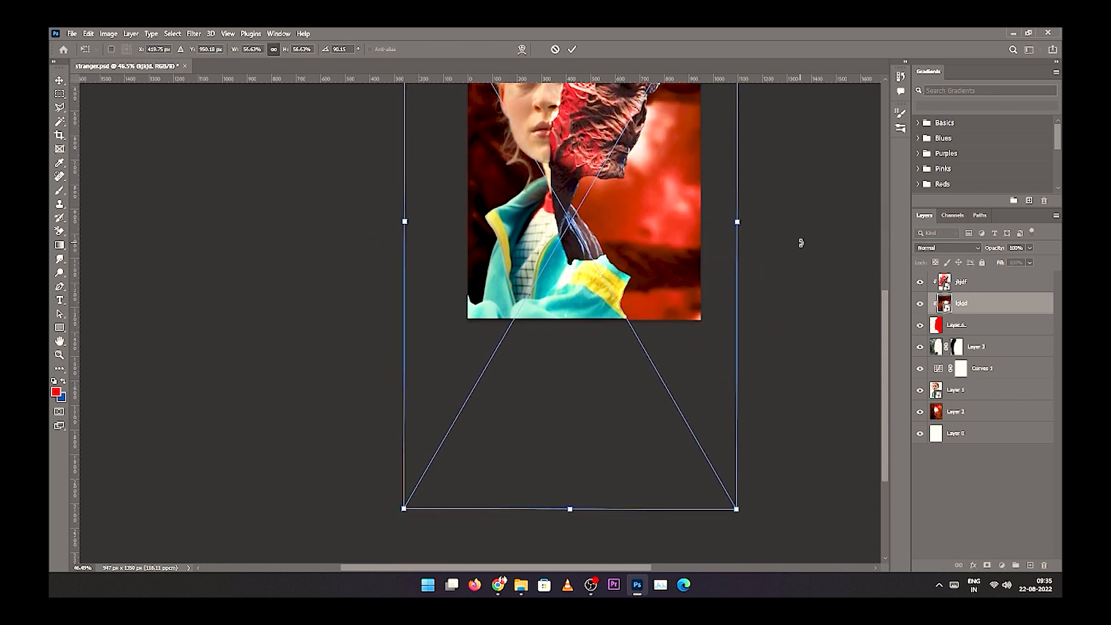
scroll(800, 243, "down", 1)
left_click_drag(784, 185, 744, 390)
key("Return")
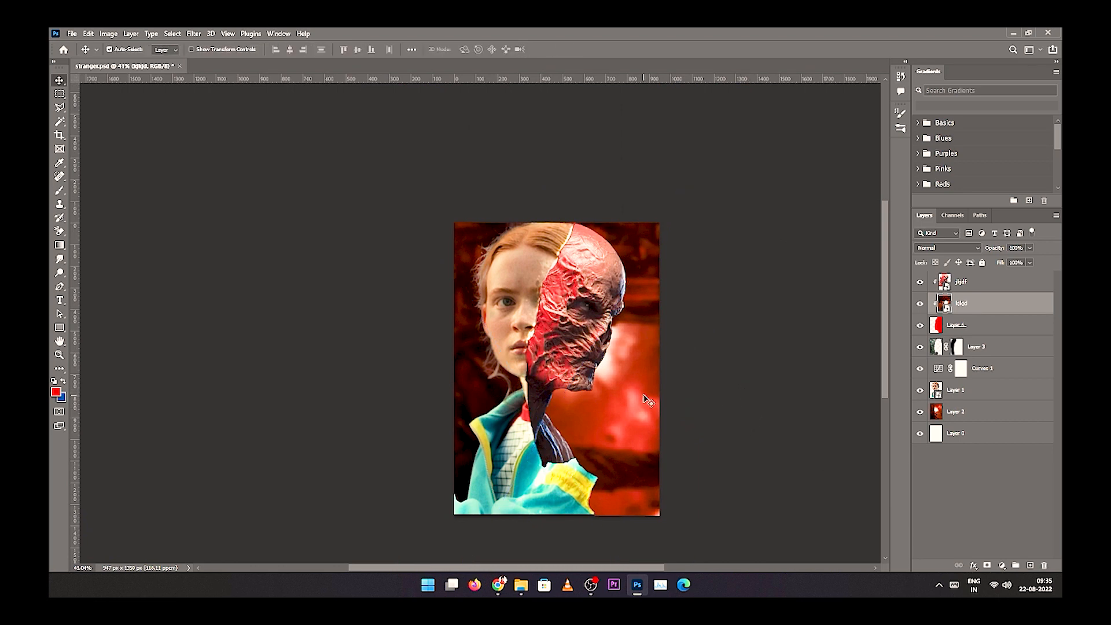
- Add a clipped Hue/Saturation adjustment above the creature with saturation -29 and lightness -33
left_click(598, 269)
left_click(992, 460)
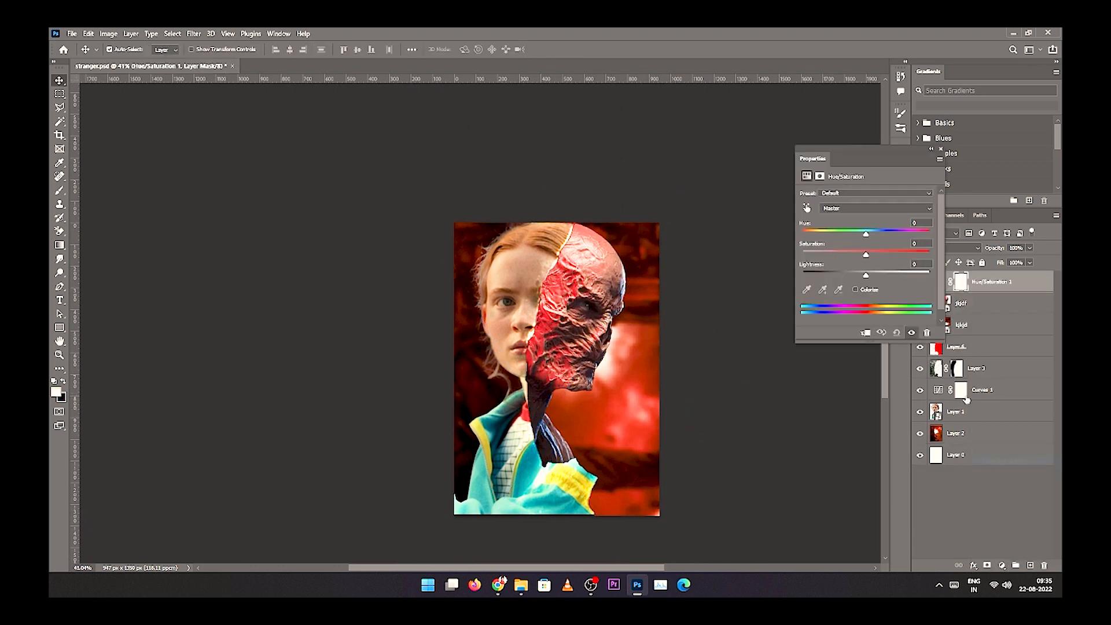
left_click(866, 331)
left_click(866, 332)
left_click_drag(866, 254, 845, 276)
key("ctrl+alt+g")
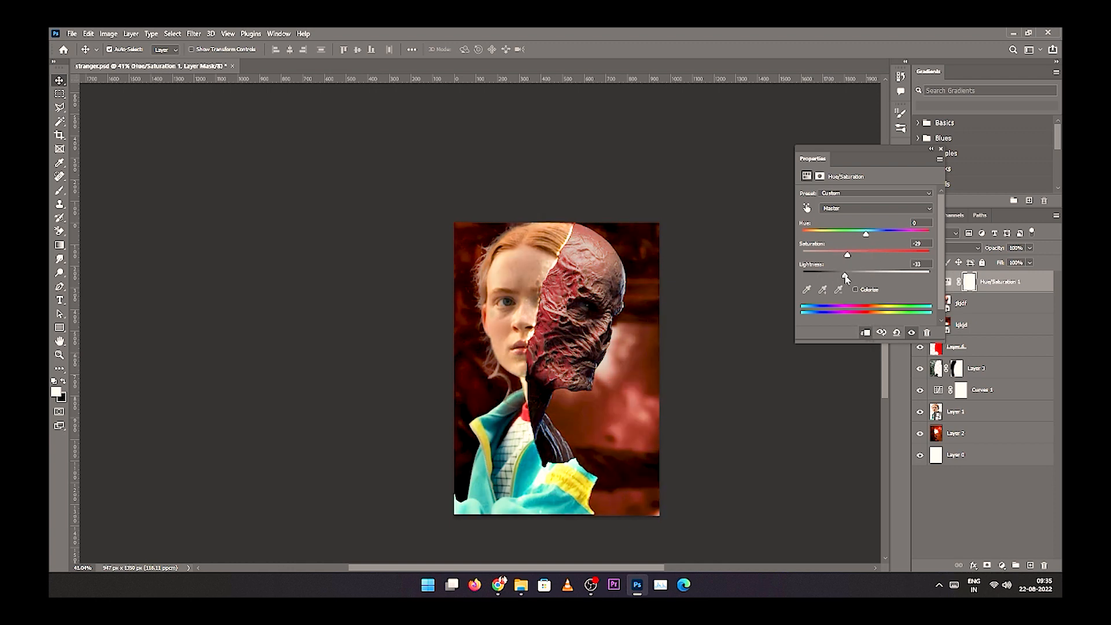
left_click(940, 149)
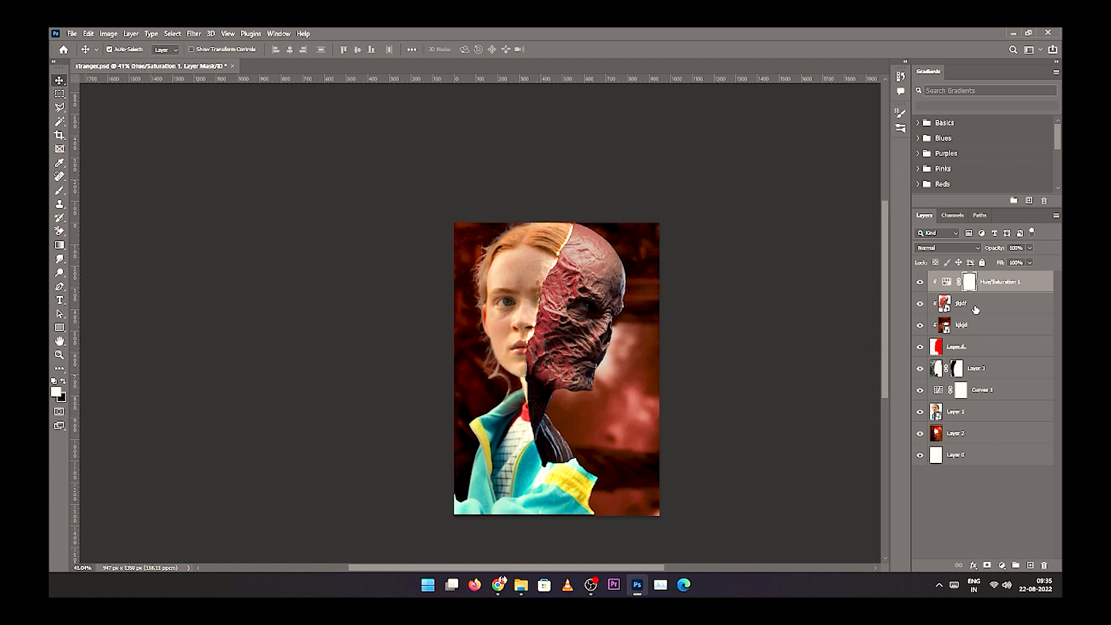
- Add a second clipped Hue/Saturation adjustment directly above the creature layer with hue -178 to turn that half blue
left_click(984, 302)
left_click(1001, 565)
left_click(1006, 456)
left_click_drag(865, 235, 803, 240)
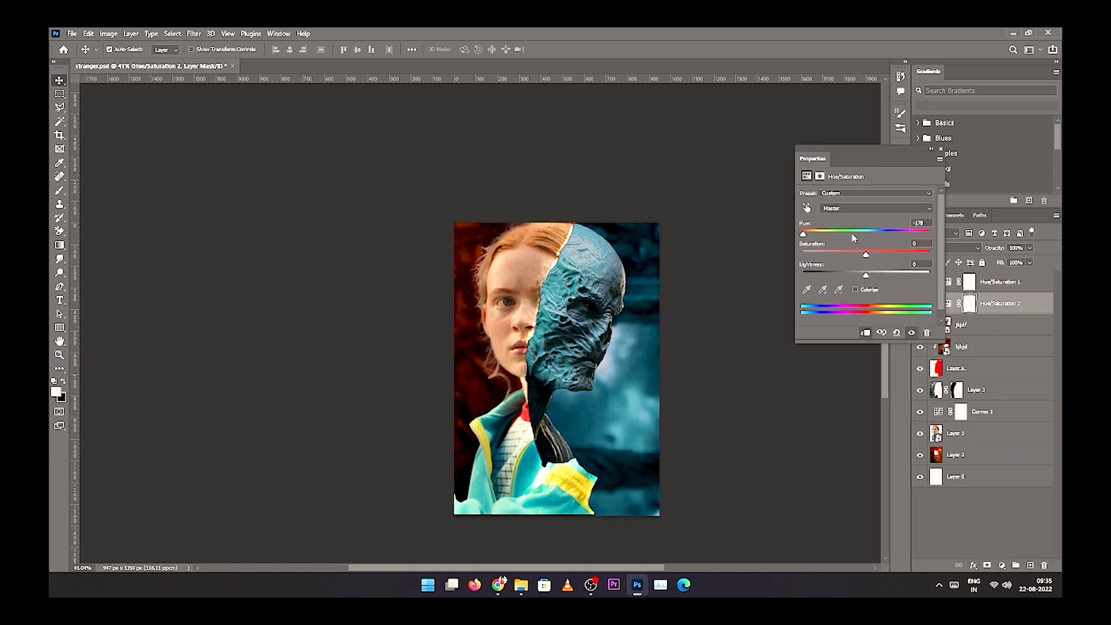
left_click(940, 151)
scroll(617, 347, "up", 2)
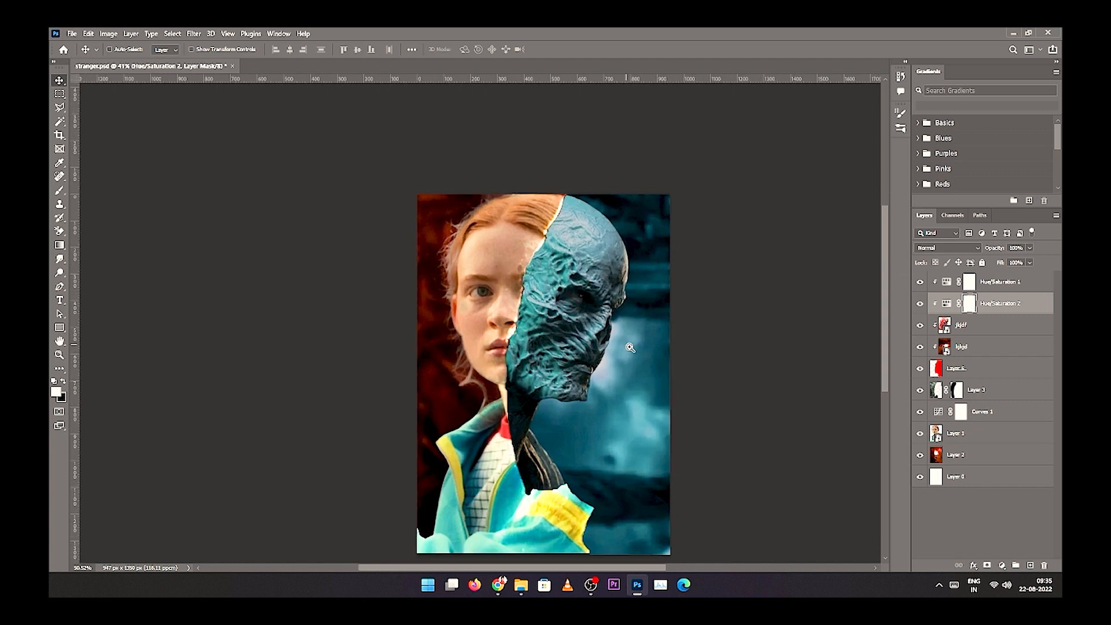
scroll(627, 348, "down", 1)
- Add an Exposure adjustment above the background forest Layer 2 with exposure +3.50
left_click(983, 455)
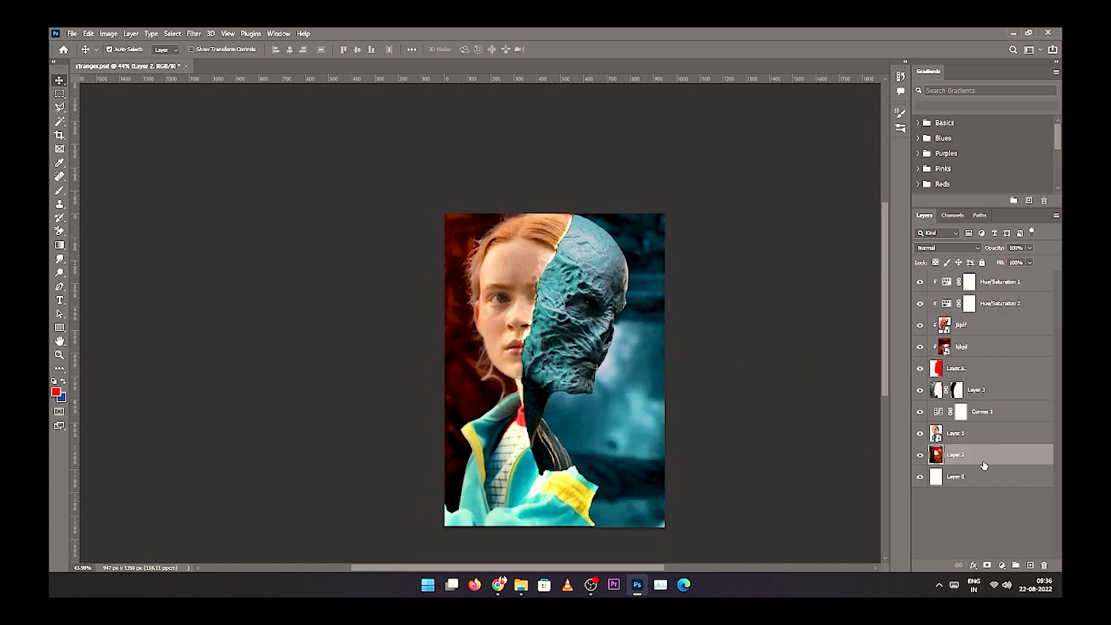
left_click(1002, 565)
left_click(995, 443)
left_click_drag(865, 221, 899, 221)
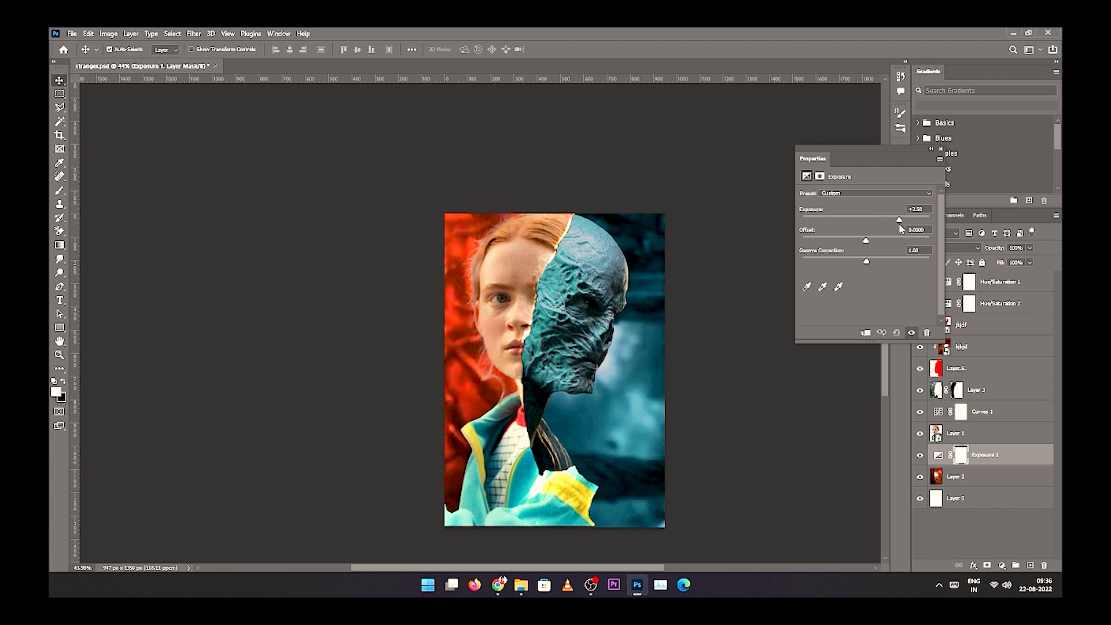
left_click(939, 149)
left_click(971, 327)
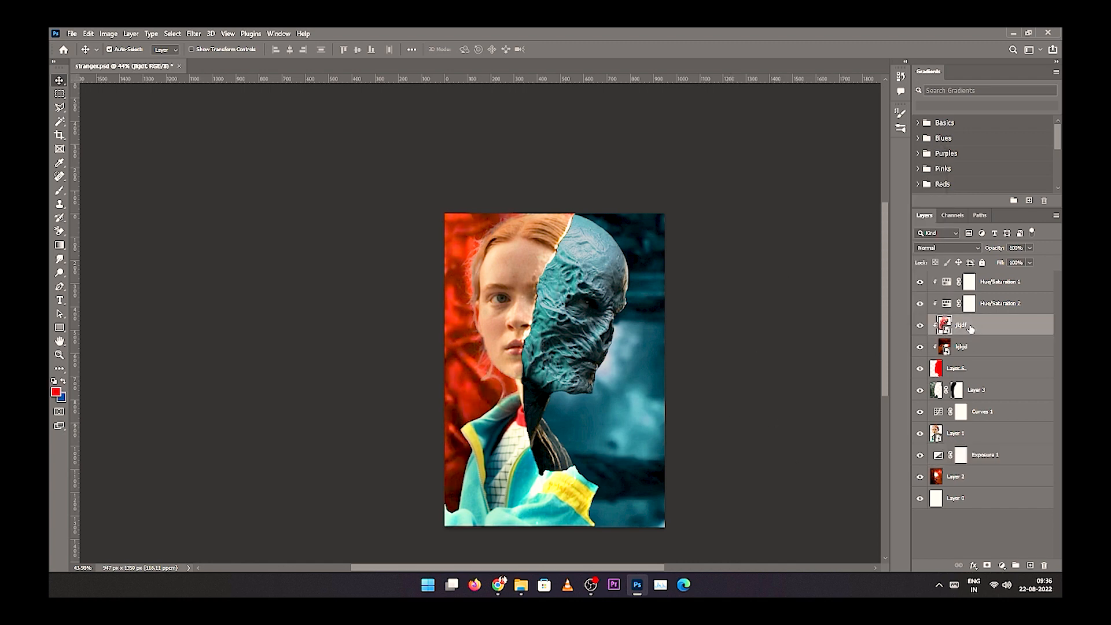
- Add a clipped Exposure adjustment directly above the creature layer and raise the exposure to brighten that half
left_click(1003, 565)
left_click(1003, 427)
mouse_move(865, 221)
left_mouse_down()
mouse_move(881, 229)
mouse_move(866, 243)
left_mouse_up()
left_click(940, 150)
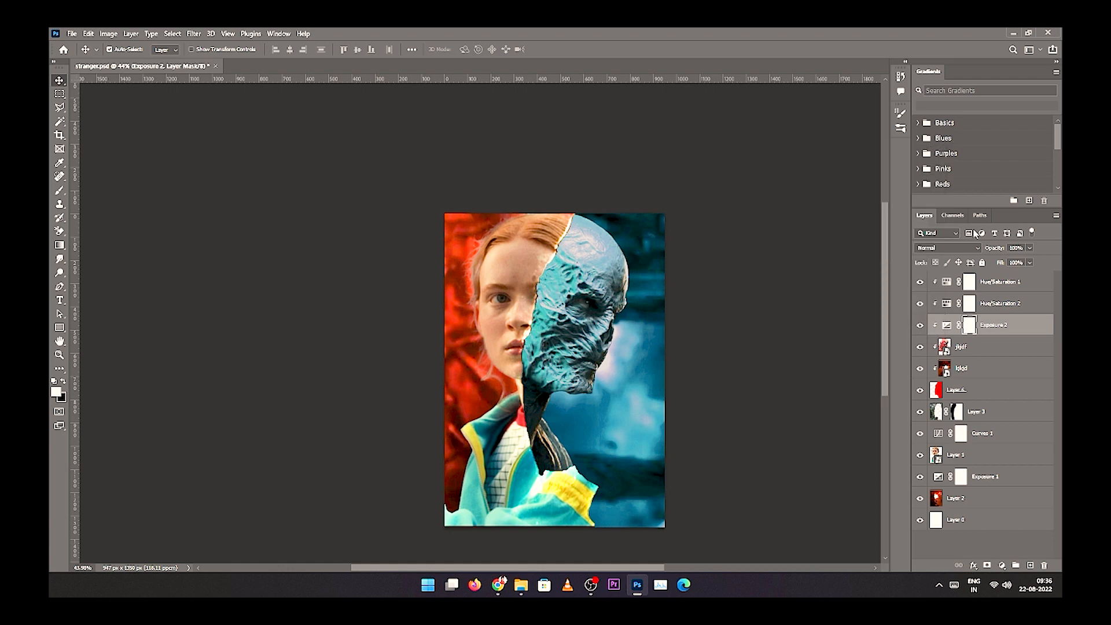
- Add a clipped Exposure adjustment above the uppermost Hue/Saturation layer with exposure +0.44
left_click(1001, 287)
left_click(1002, 565)
left_click(1012, 471)
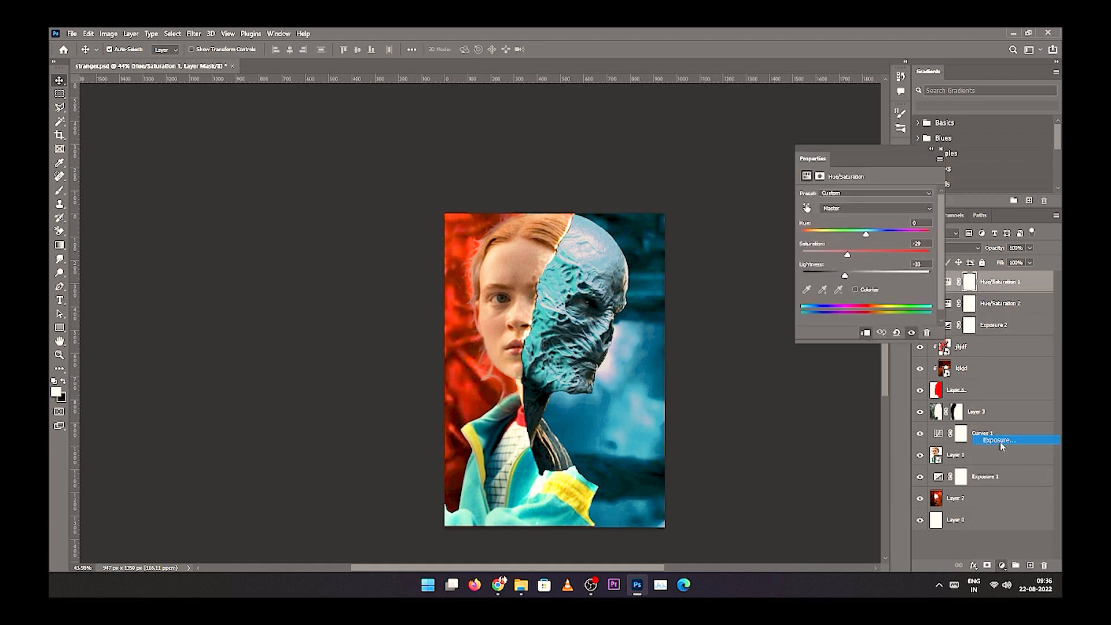
left_click_drag(866, 221, 871, 228)
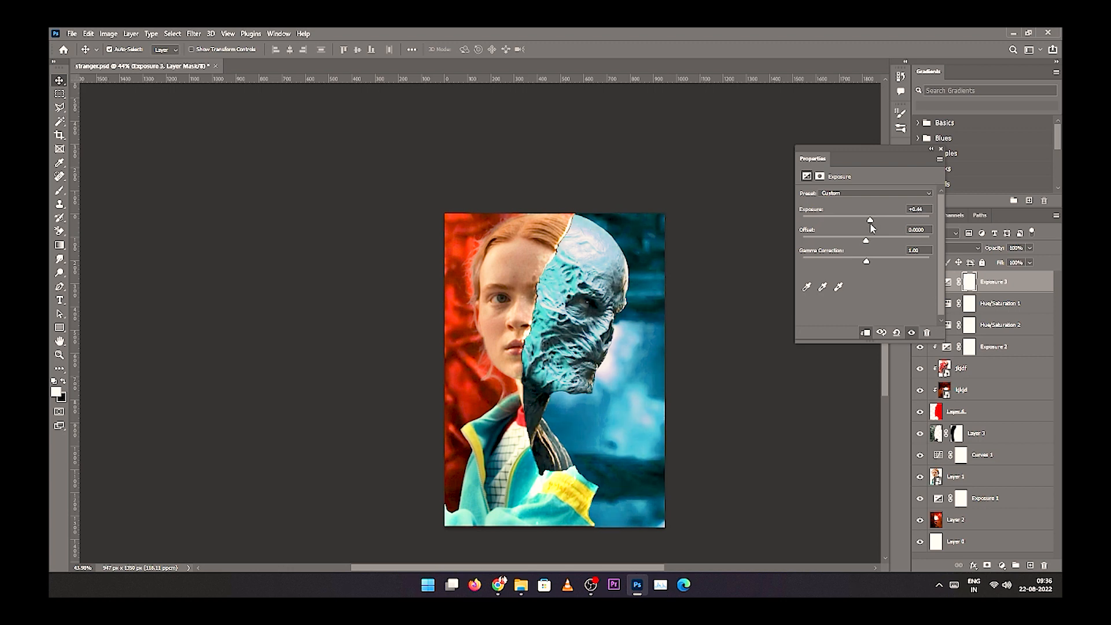
left_click(940, 150)
- Create a clipped layer above the creature and paint a soft black shadow along the broken edge from head to jacket
left_click(987, 368)
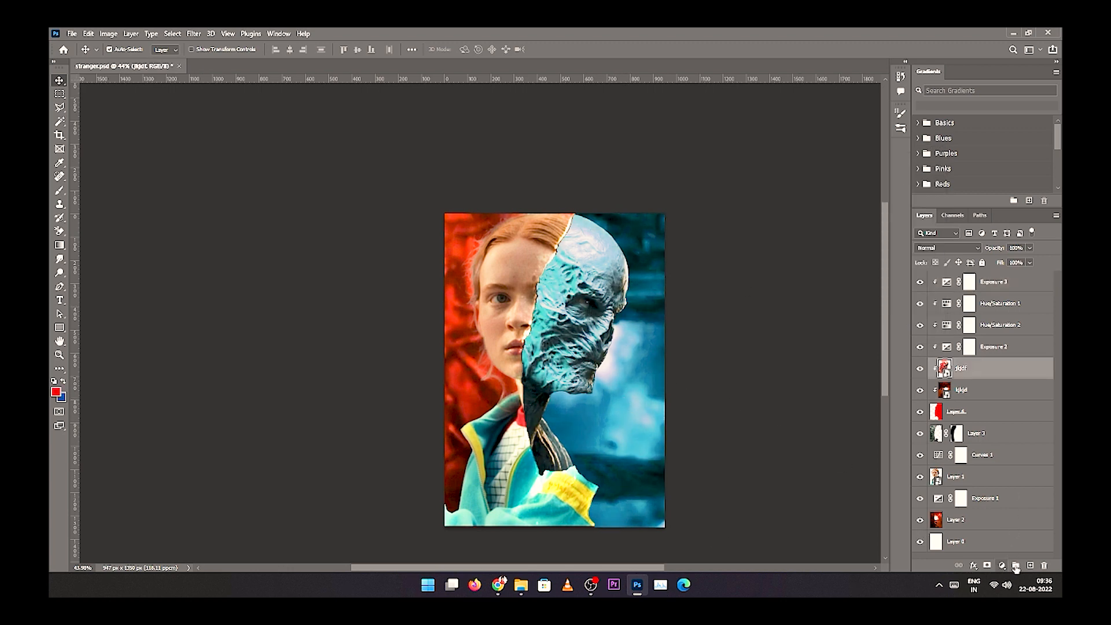
left_click(1029, 565)
key("b")
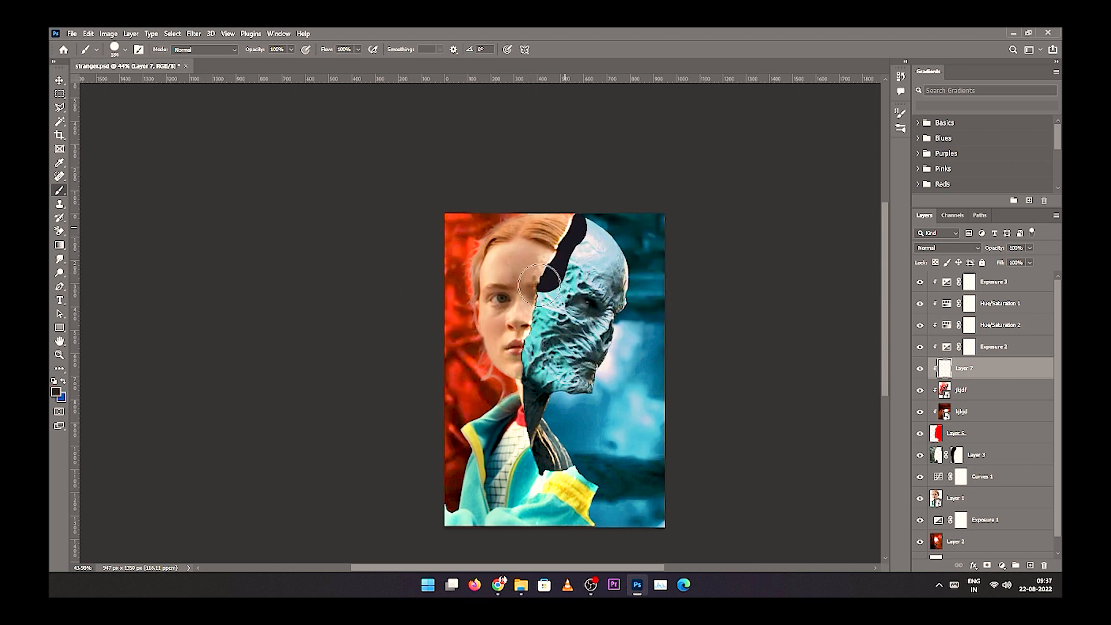
left_click(125, 49)
mouse_move(552, 215)
left_mouse_down()
mouse_move(521, 288)
mouse_move(575, 185)
mouse_move(525, 271)
mouse_move(500, 359)
mouse_move(541, 280)
mouse_move(529, 358)
mouse_move(544, 457)
mouse_move(582, 519)
left_mouse_up()
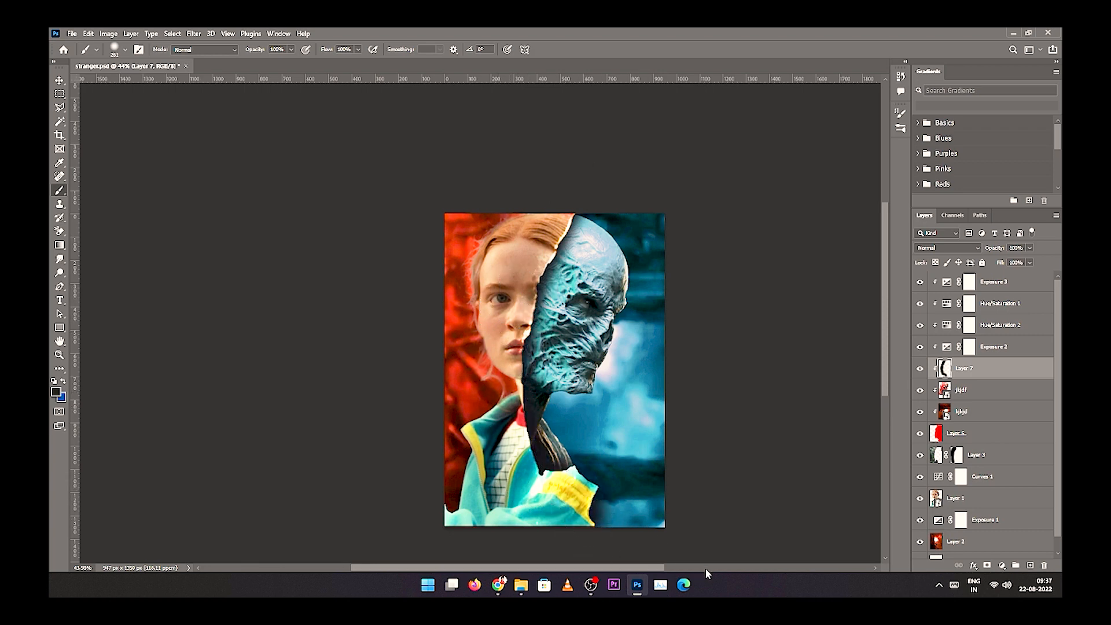
key("v")
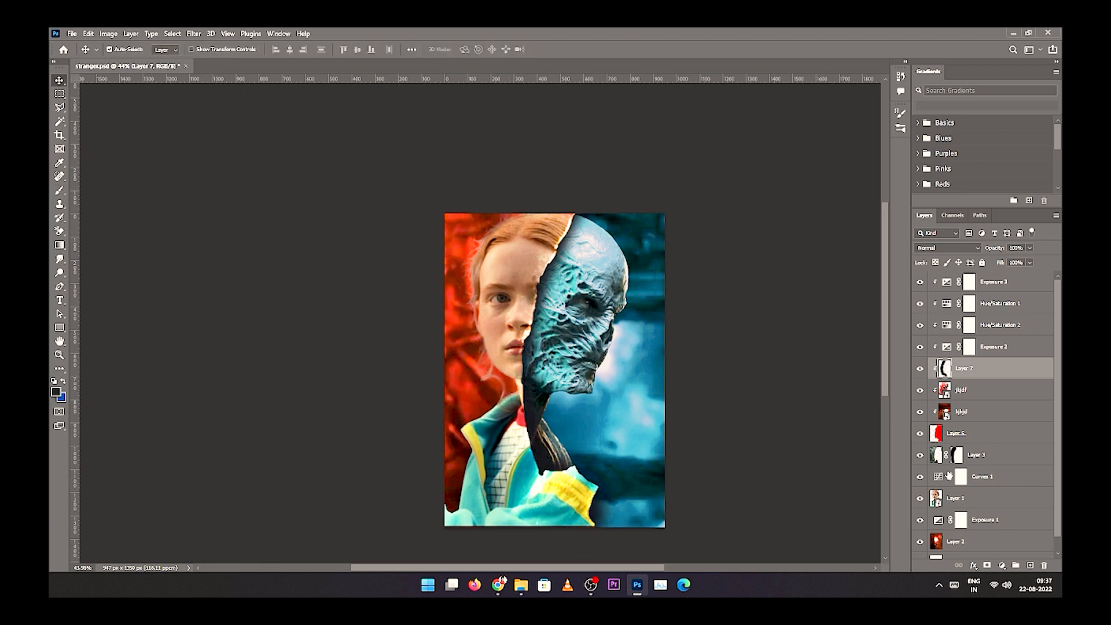
- Try to convert the clipped shadow layer and the adjustments above it into one smart object, and undo the conversion
left_click(1018, 282, "shift")
right_click(1015, 282)
left_click(1013, 270)
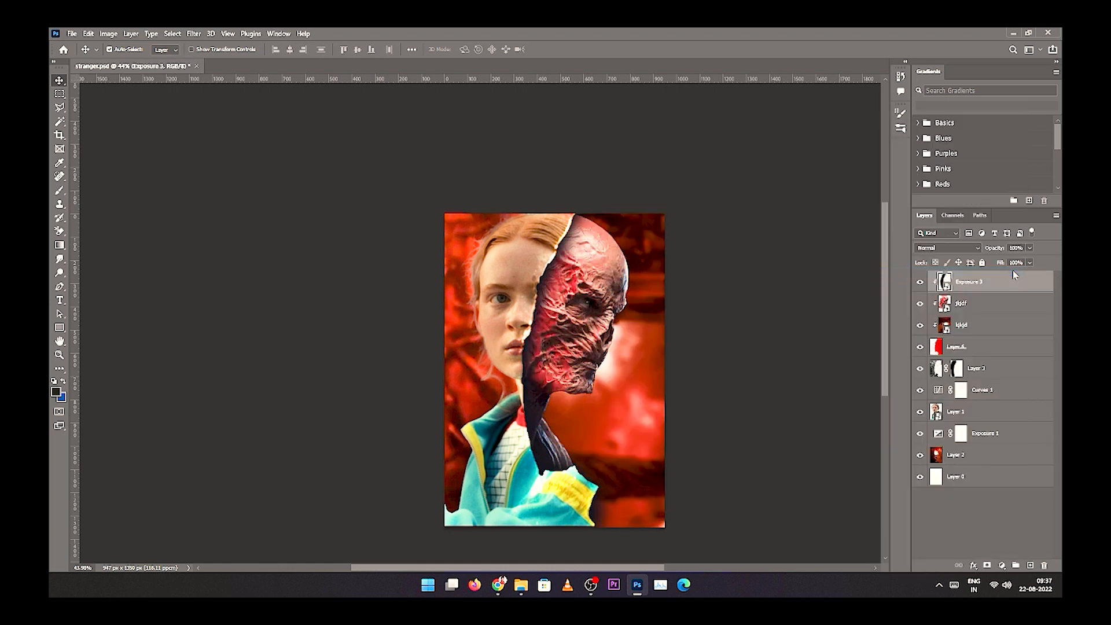
key("ctrl+z")
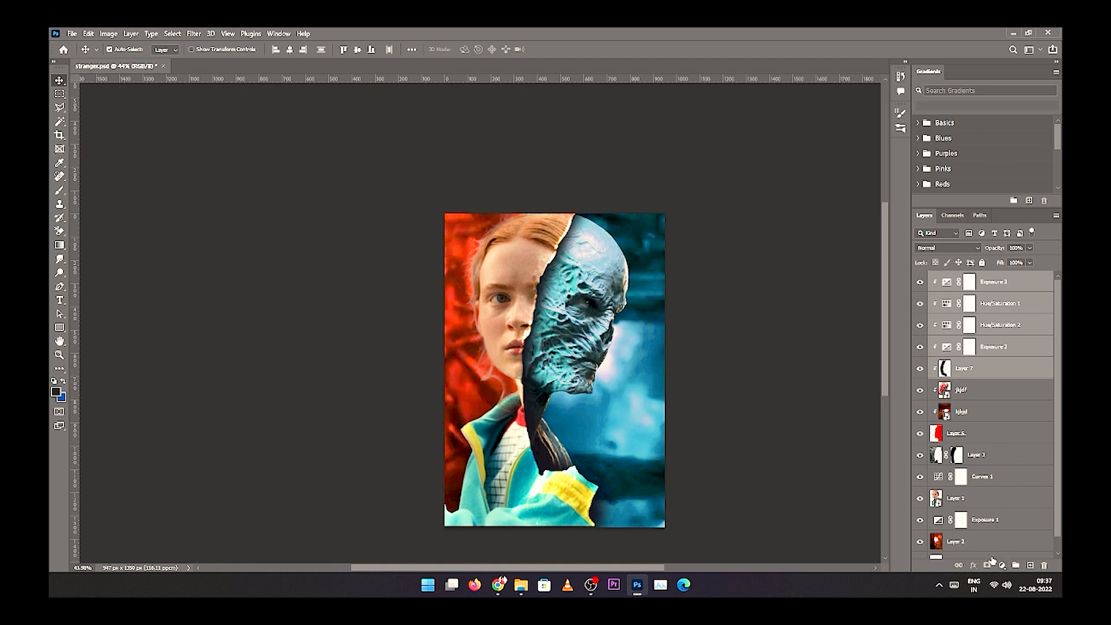
- Add a bright red Solid Color fill layer directly above the girl's portrait, Layer 1
left_click(992, 557)
left_click(1001, 567)
left_click(897, 492)
left_click(972, 488)
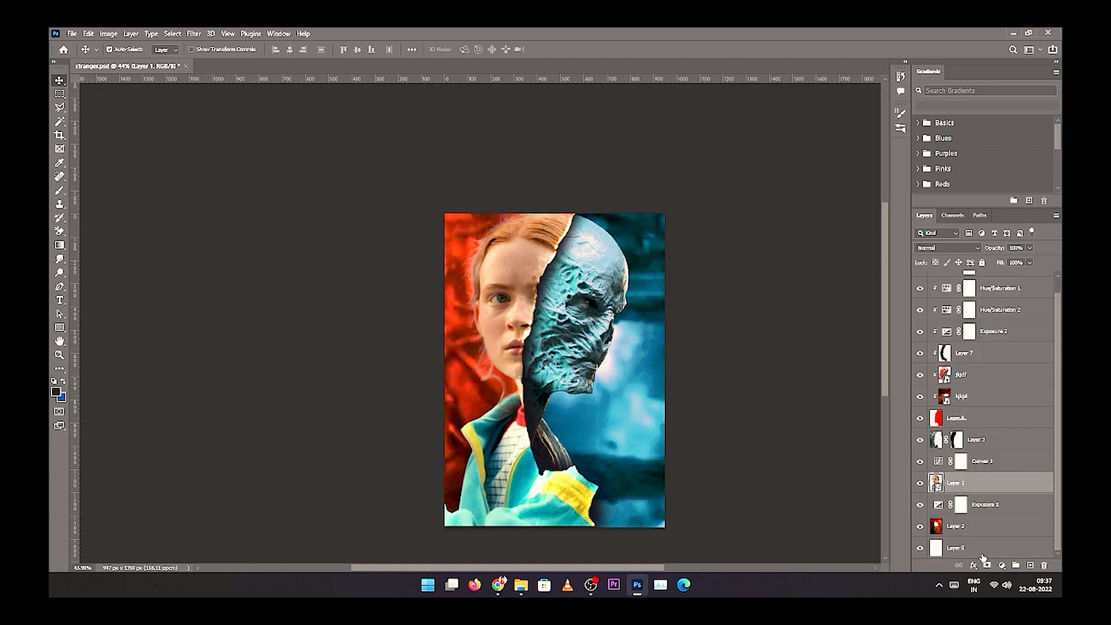
left_click(1001, 565)
left_click(1008, 385)
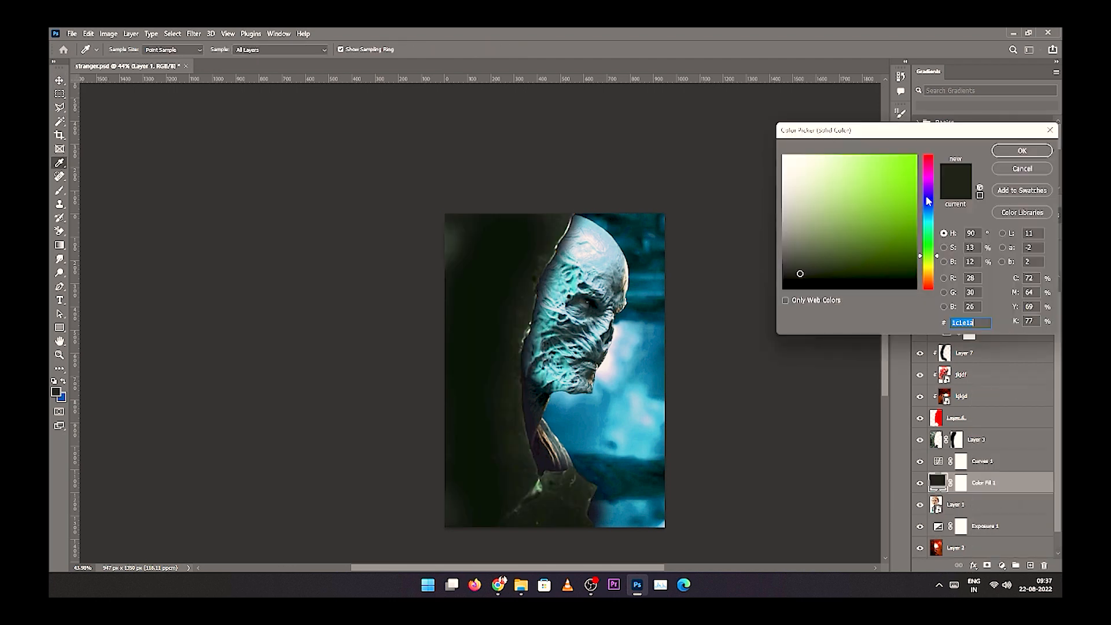
left_click(929, 161)
left_click(915, 156)
left_click(1022, 150)
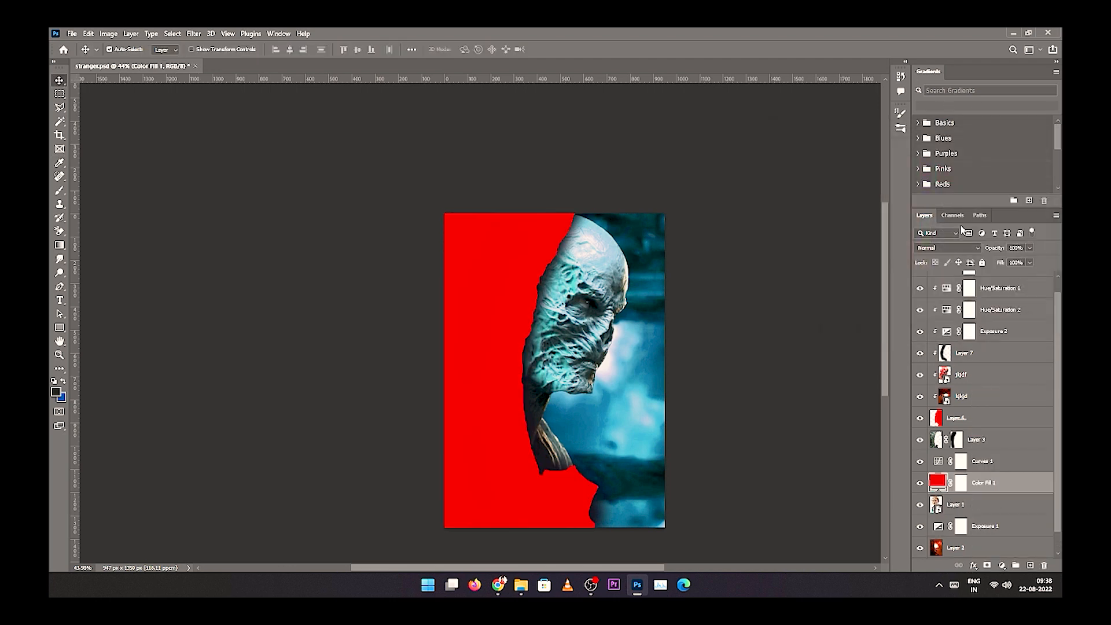
- Set the red fill to Overlay and use Blend If to exclude the darker tones of the underlying layer
left_click(962, 248)
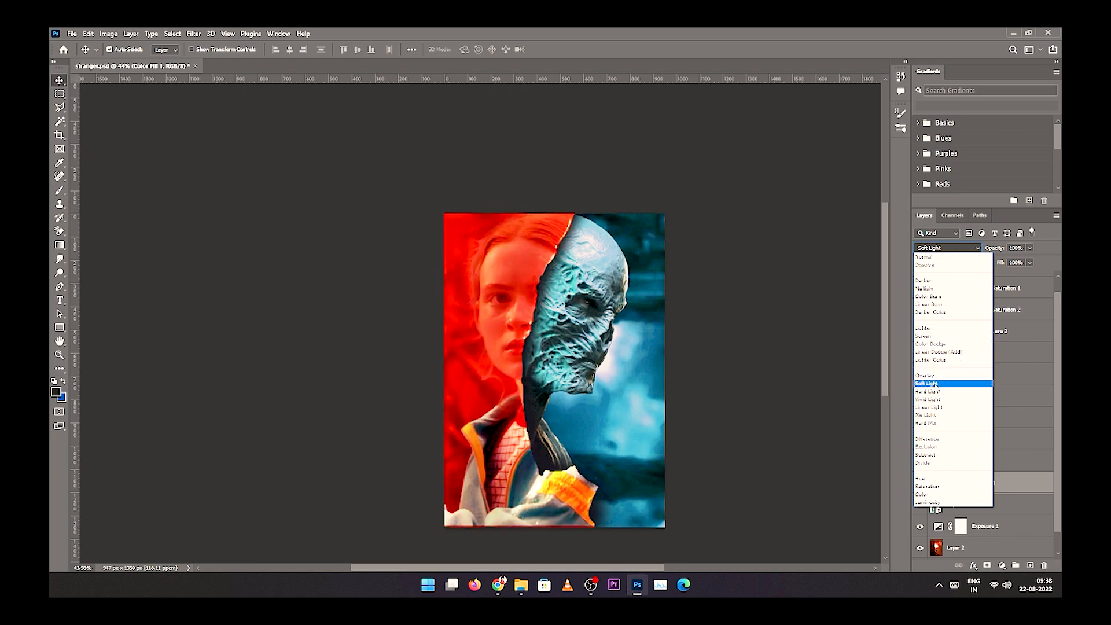
left_click(937, 375)
double_click(1040, 490)
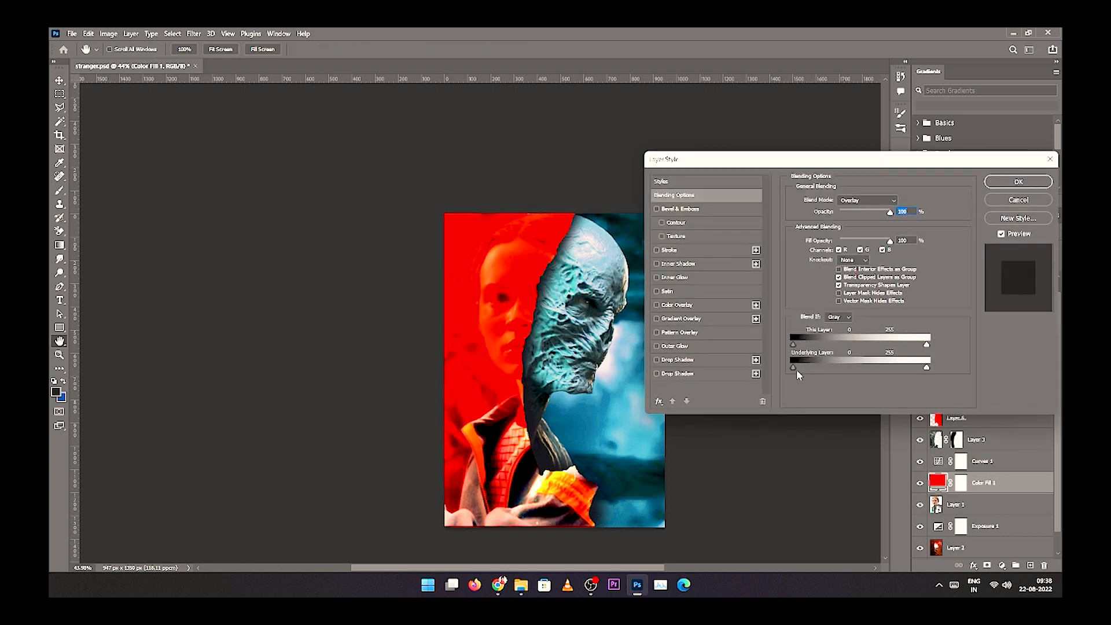
left_click_drag(805, 366, 904, 366)
left_click(1002, 185)
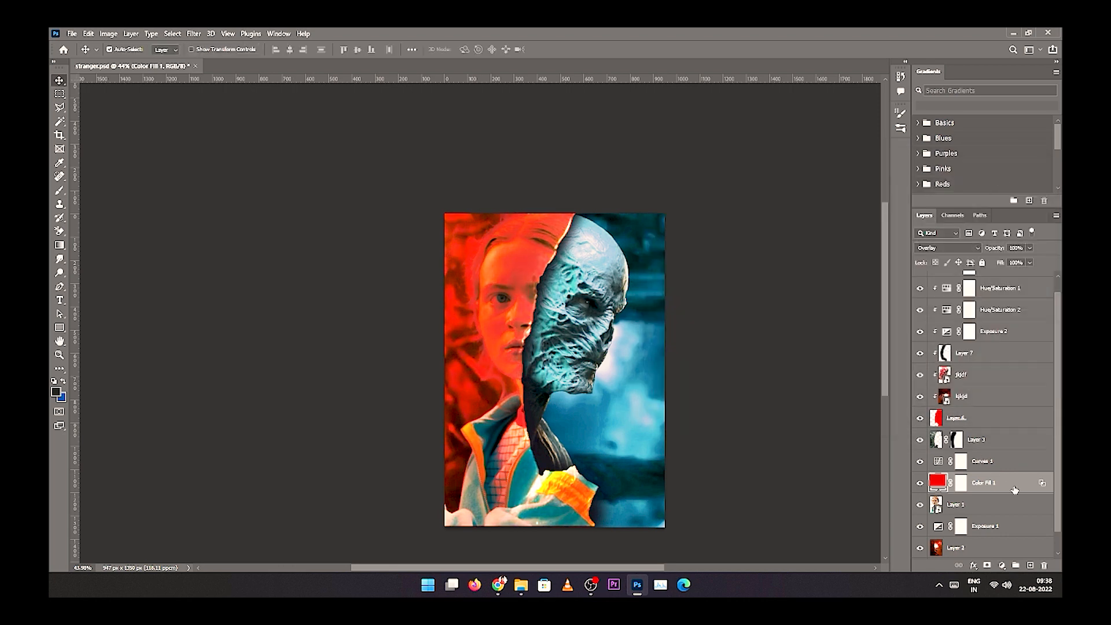
- Invert the red fill's mask to black and clip the fill to the girl's portrait layer
left_click(963, 488)
key("ctrl+i")
key("b")
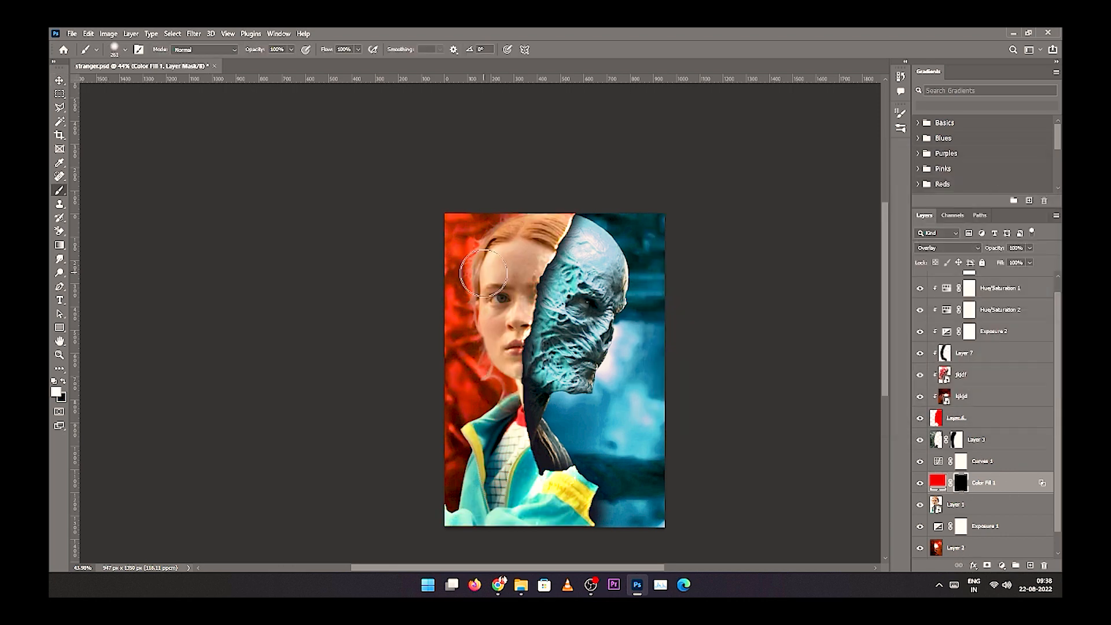
scroll(487, 259, "up", 2)
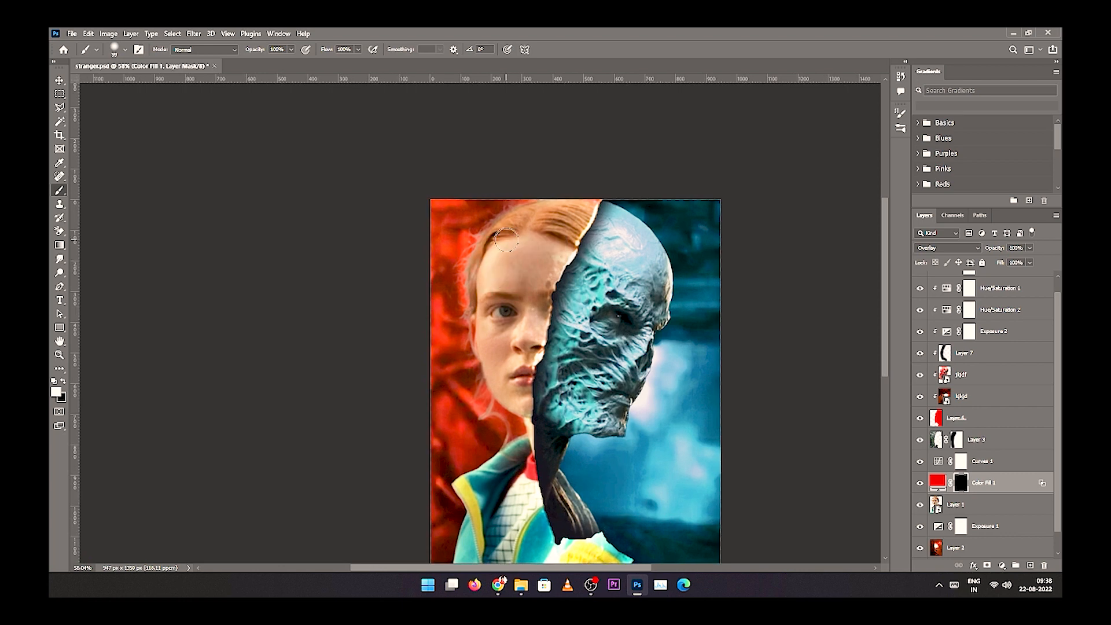
scroll(565, 359, "down", 2)
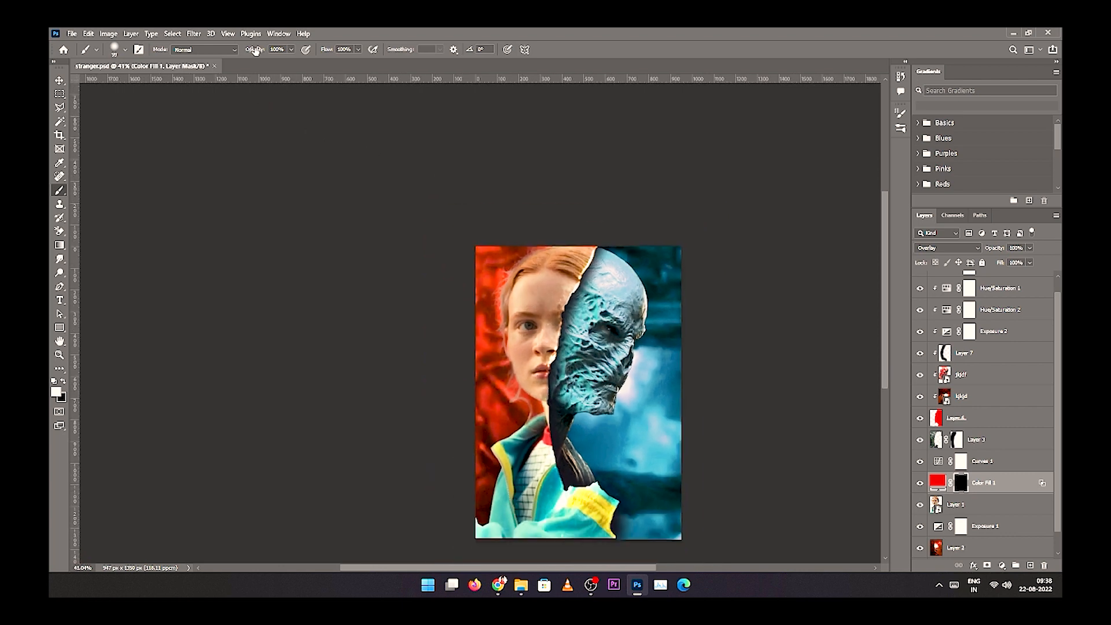
left_click(1010, 492, "alt")
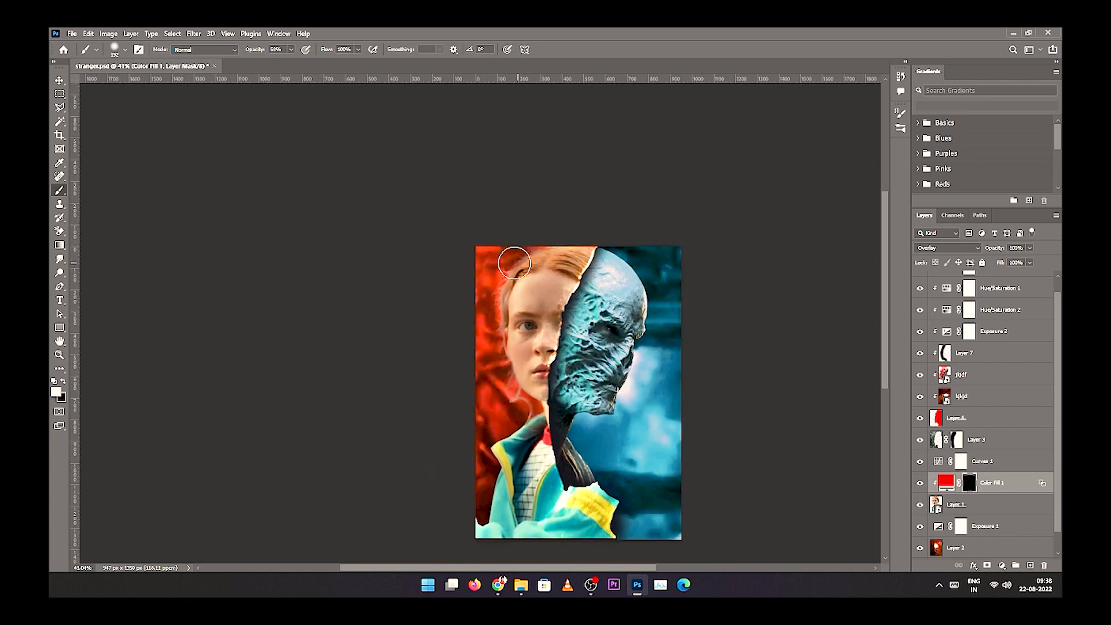
- Paint white on the red fill's mask with a large soft brush at 50% opacity, from the girl's hair down her outer side
key("bracketright")
key("bracketright")
mouse_move(515, 269)
left_mouse_down()
mouse_move(458, 340)
mouse_move(485, 417)
mouse_move(466, 533)
left_mouse_up()
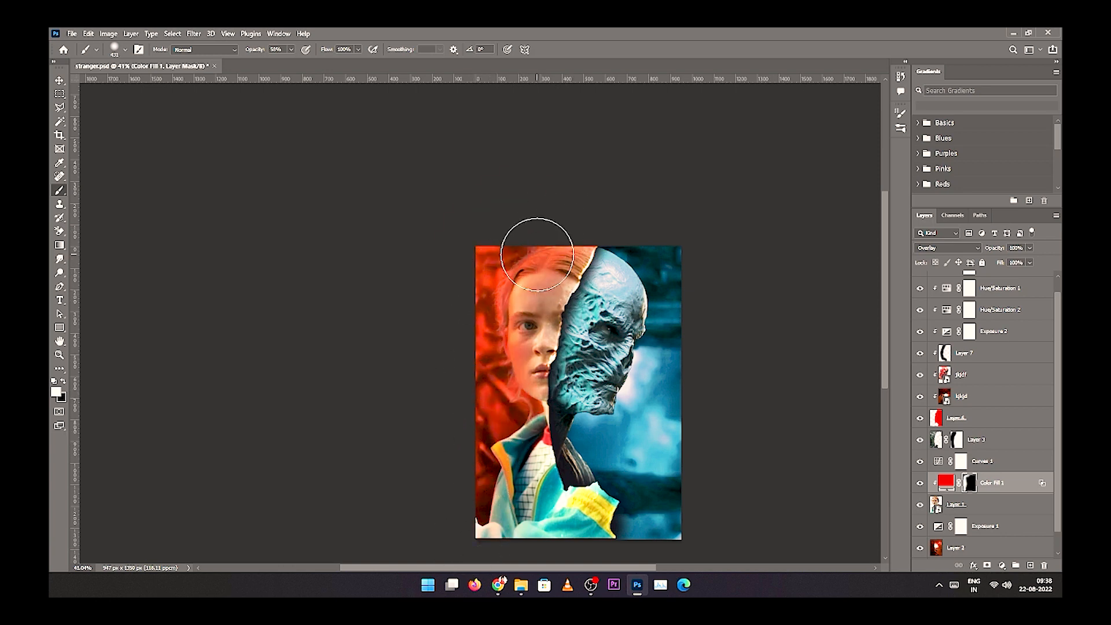
- Refine the red fill's mask around the girl's hair and face, painting in red light and reducing it with black near the broken edge
scroll(548, 334, "up", 4)
left_click_drag(521, 330, 436, 330)
key("bracketright")
key("bracketright")
key("bracketright")
key("bracketright")
key("bracketright")
key("bracketright")
key("bracketright")
mouse_move(483, 291)
left_mouse_down()
mouse_move(453, 392)
mouse_move(512, 420)
left_mouse_up()
key("x")
key("x")
mouse_move(526, 355)
left_mouse_down()
mouse_move(556, 346)
mouse_move(600, 235)
mouse_move(581, 292)
left_mouse_up()
key("x")
left_click_drag(588, 206, 557, 289)
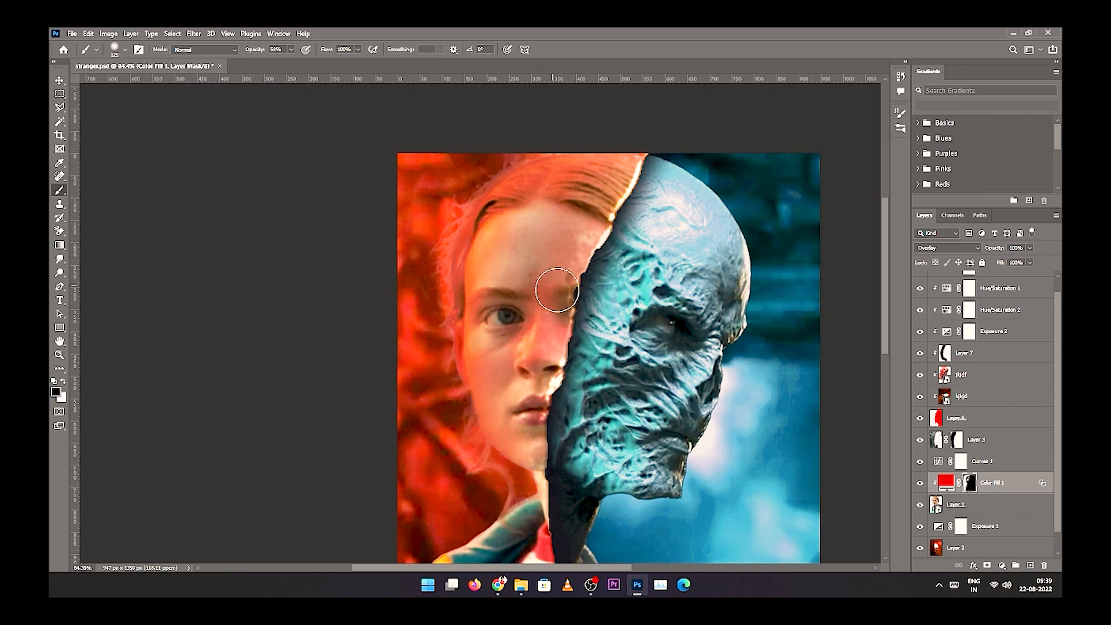
scroll(507, 240, "down", 4)
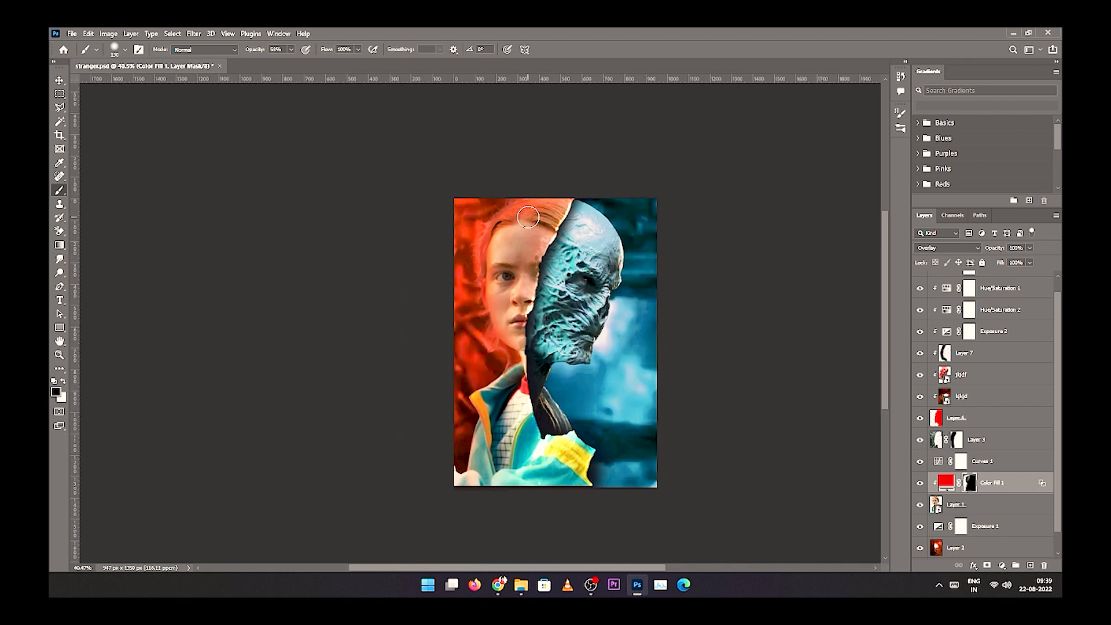
scroll(561, 382, "up", 2)
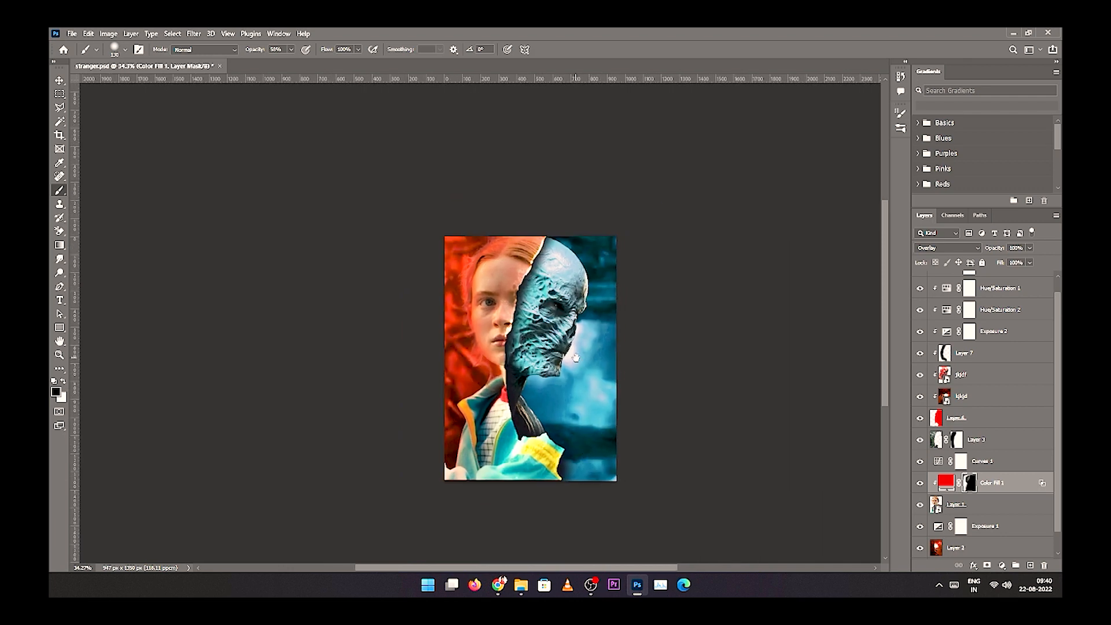
scroll(563, 354, "down", 1)
- Add an orange Solid Color fill #f37315 above the red fill and set its blend mode to Color Dodge
left_click(1002, 565)
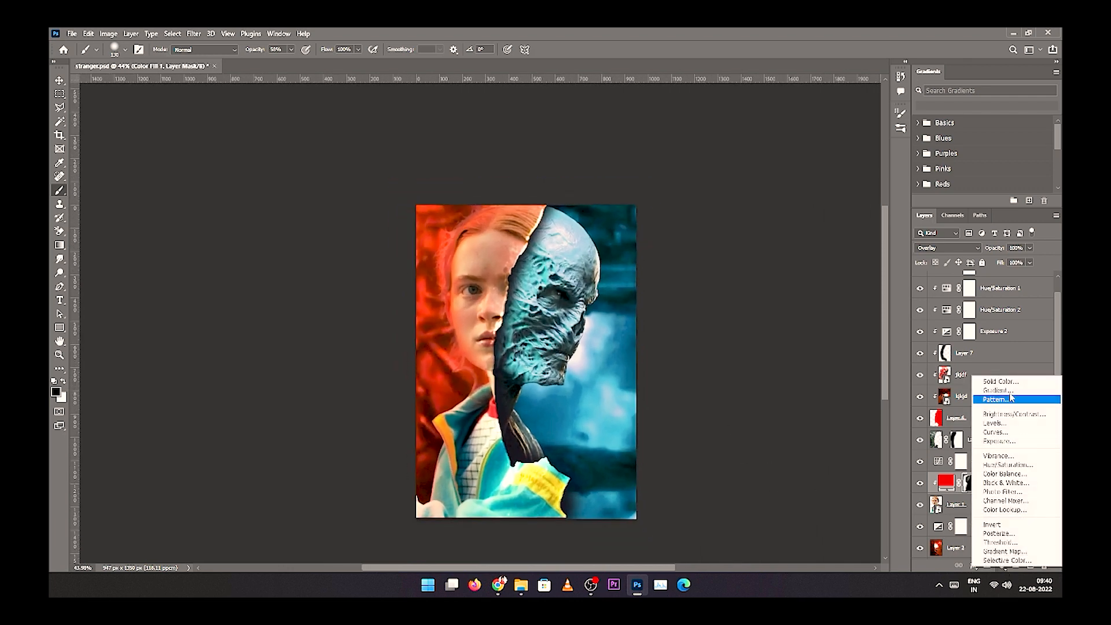
left_click(1006, 383)
left_click(928, 283)
left_click(911, 166)
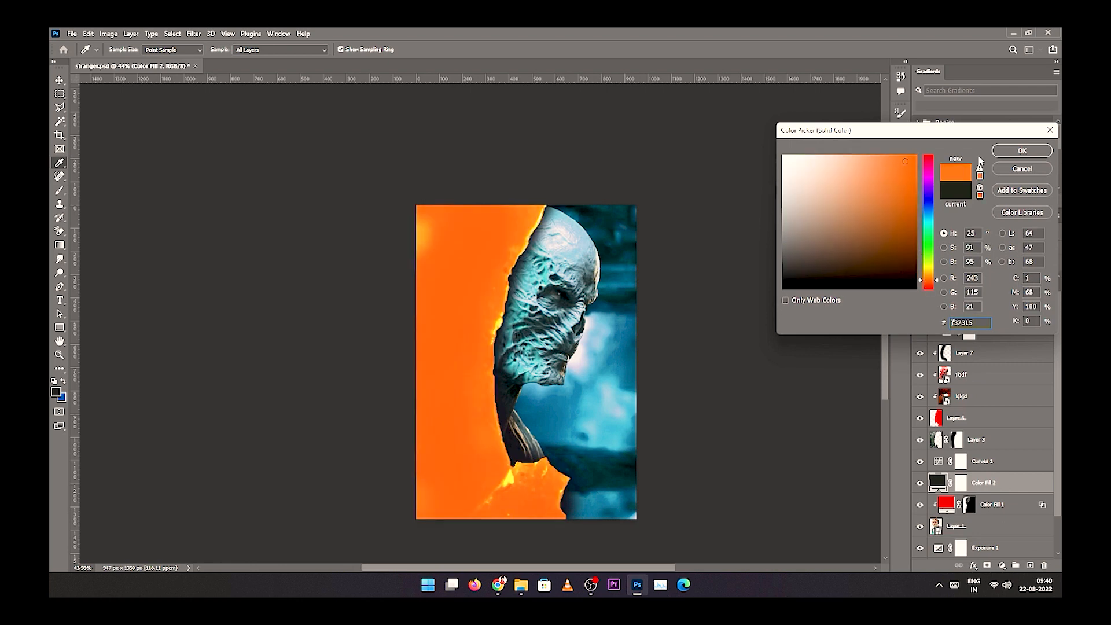
left_click(1021, 150)
left_click(946, 247)
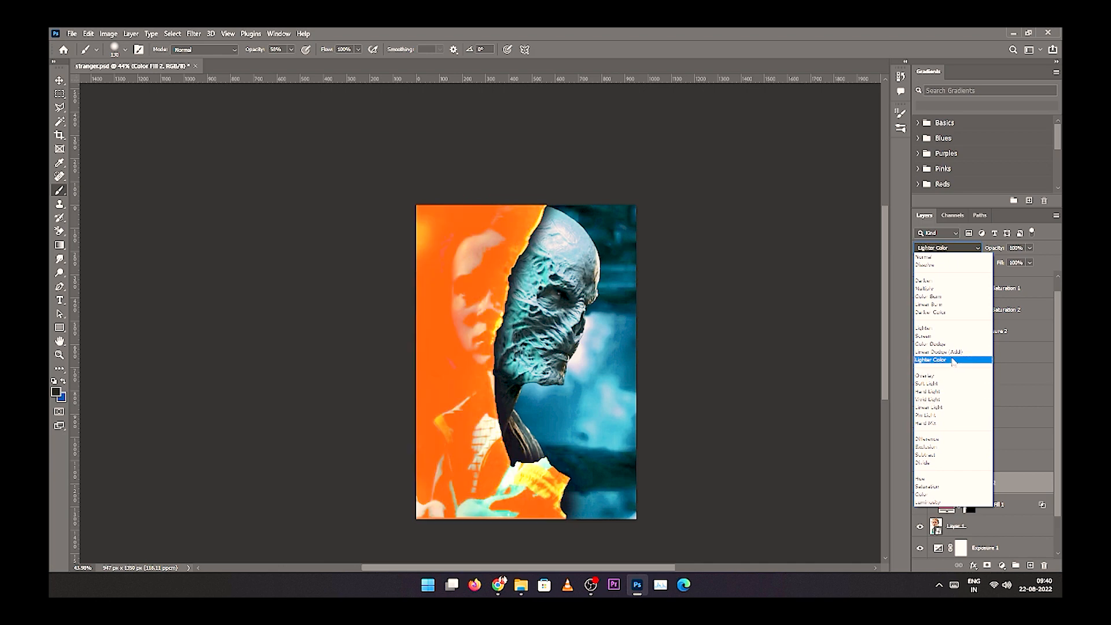
left_click(953, 345)
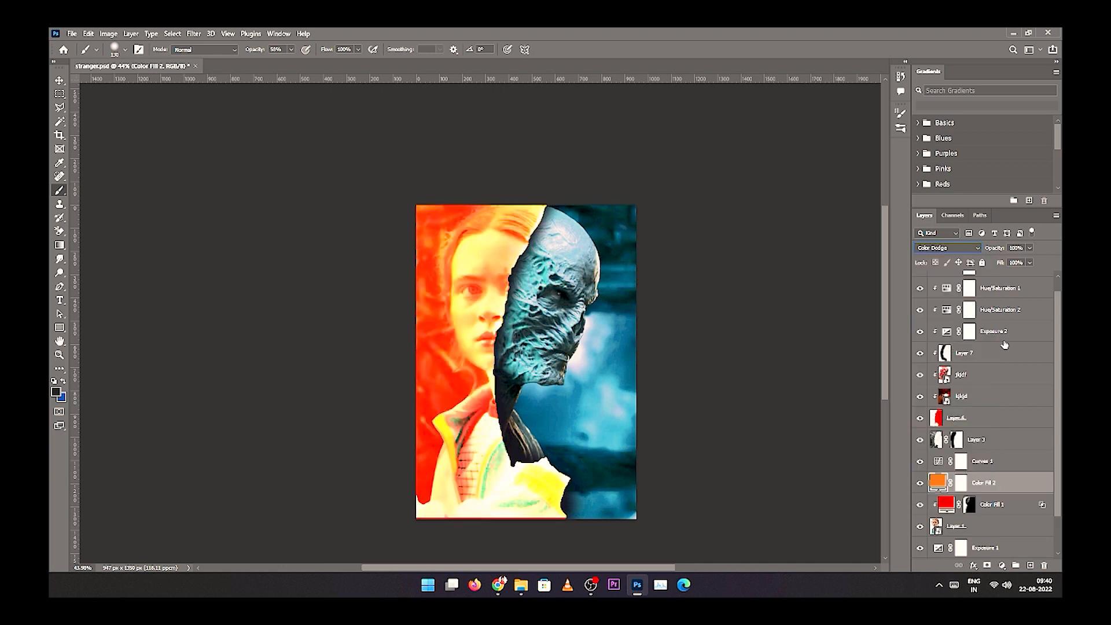
- Exclude the darker underlying tones from the orange fill with Blend If and invert its mask to black
double_click(1015, 490)
left_click_drag(793, 366, 883, 368)
key("Return")
left_click(956, 484)
key("ctrl+i")
- Paint orange highlights through the mask on the girl's hair, face and jacket edge, and clip the orange fill to her portrait layer
key("x")
mouse_move(475, 250)
left_mouse_down()
mouse_move(459, 282)
mouse_move(482, 237)
mouse_move(455, 329)
mouse_move(467, 356)
mouse_move(478, 342)
mouse_move(468, 353)
mouse_move(486, 399)
mouse_move(452, 400)
mouse_move(438, 451)
left_mouse_up()
key("x")
key("x")
left_click_drag(488, 295, 490, 324)
scroll(529, 430, "down", 2)
left_click(1031, 489, "alt")
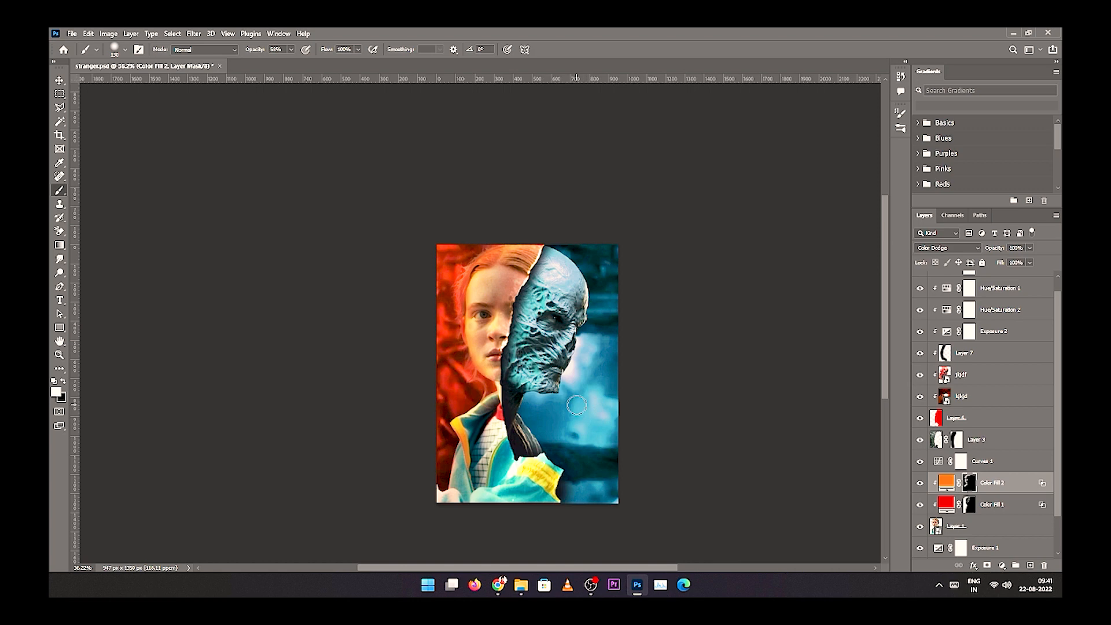
scroll(586, 421, "up", 2)
key("v")
key("b")
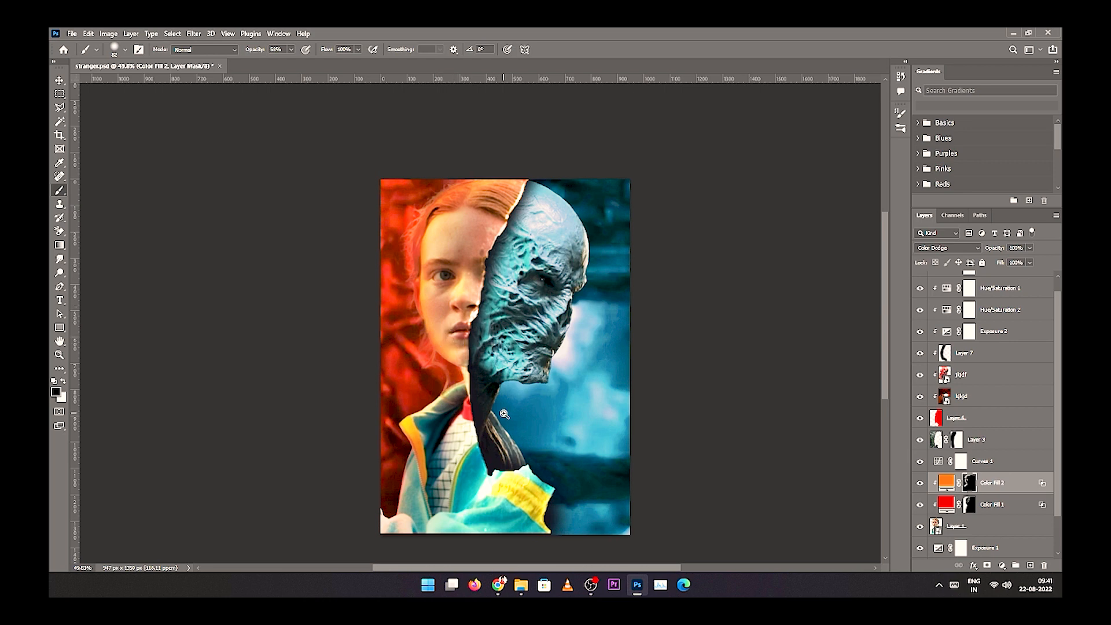
scroll(504, 414, "down", 3)
- Add a clipped Hue/Saturation adjustment directly above the girl's Layer 1 with hue -6, saturation -12 and lightness -20
left_click(989, 530)
left_click(1001, 565)
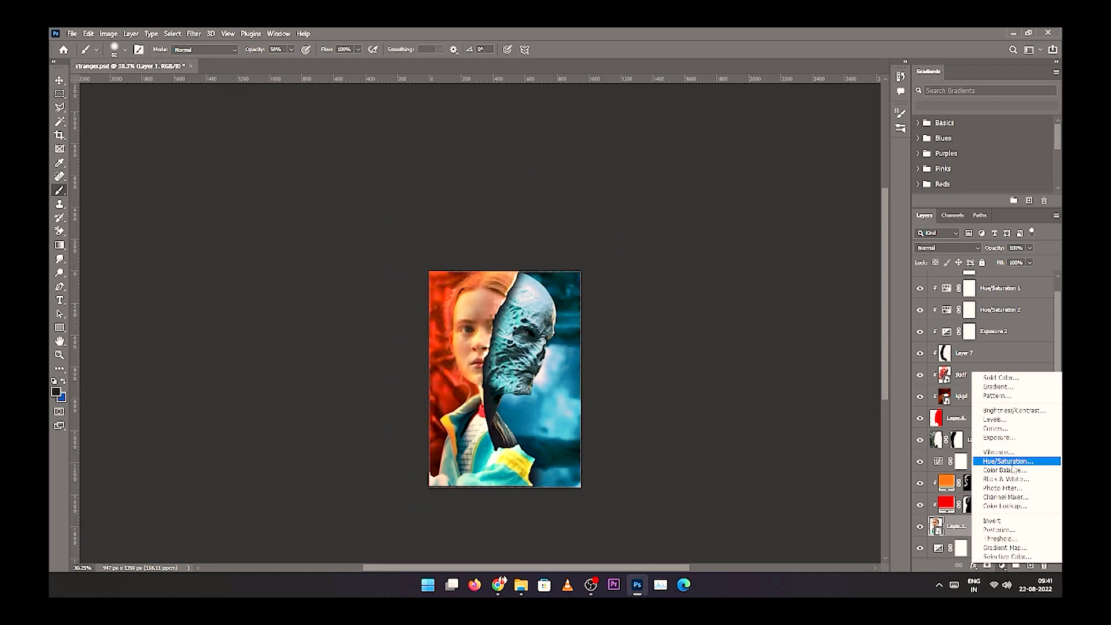
left_click(1014, 466)
left_click_drag(863, 280, 855, 280)
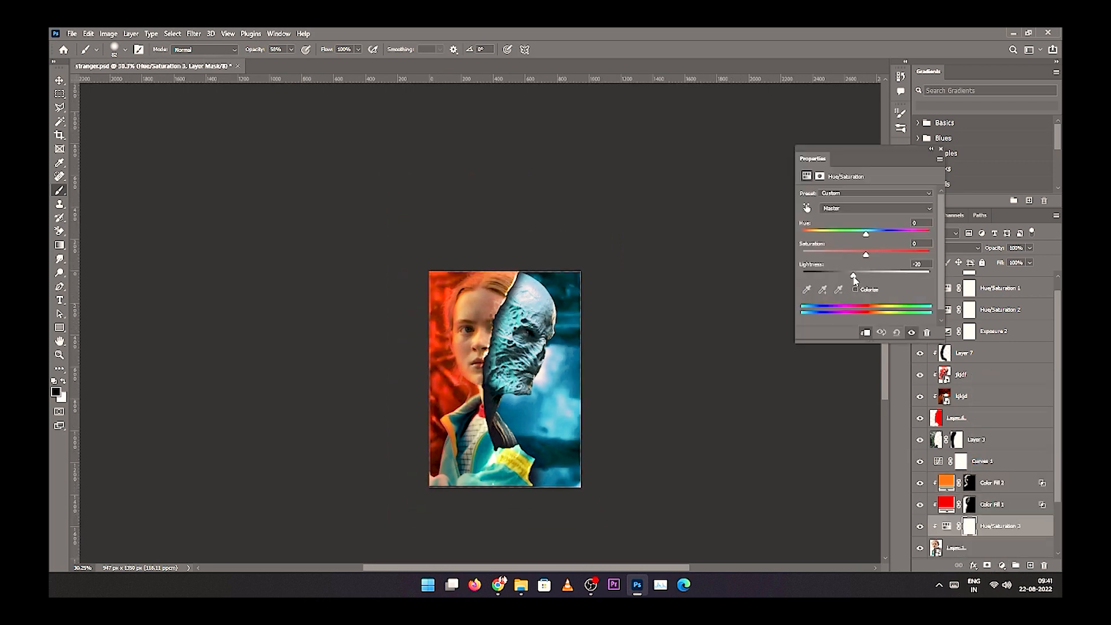
left_click_drag(865, 236, 863, 242)
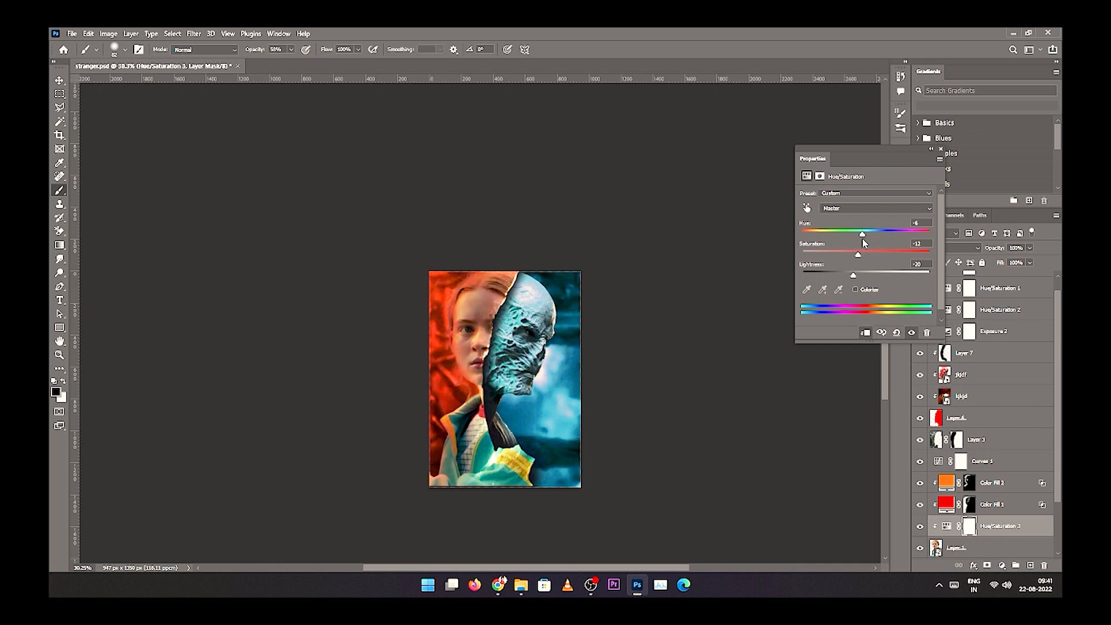
left_click(941, 150)
left_click_drag(545, 394, 560, 393)
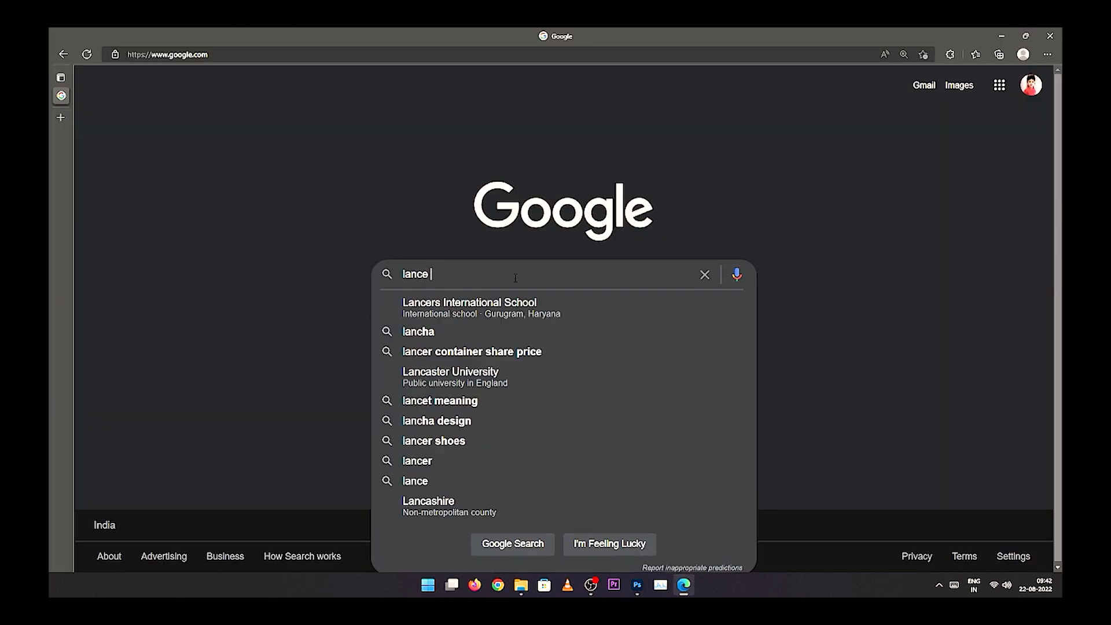
- Switch to the Edge browser and search Google for lens flare
type("flare")
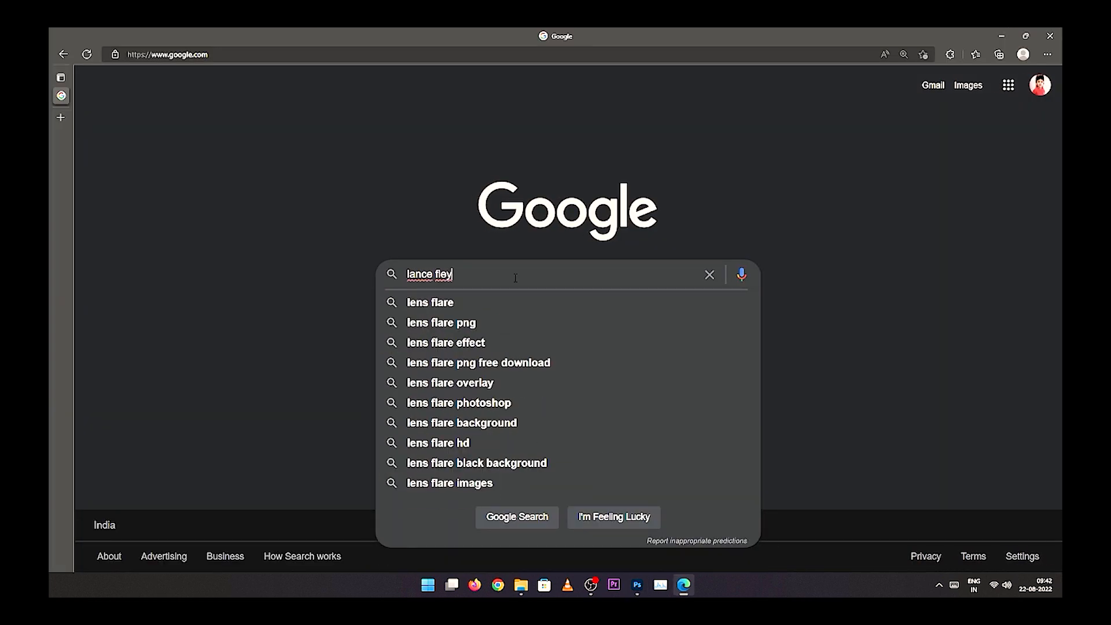
key("Return")
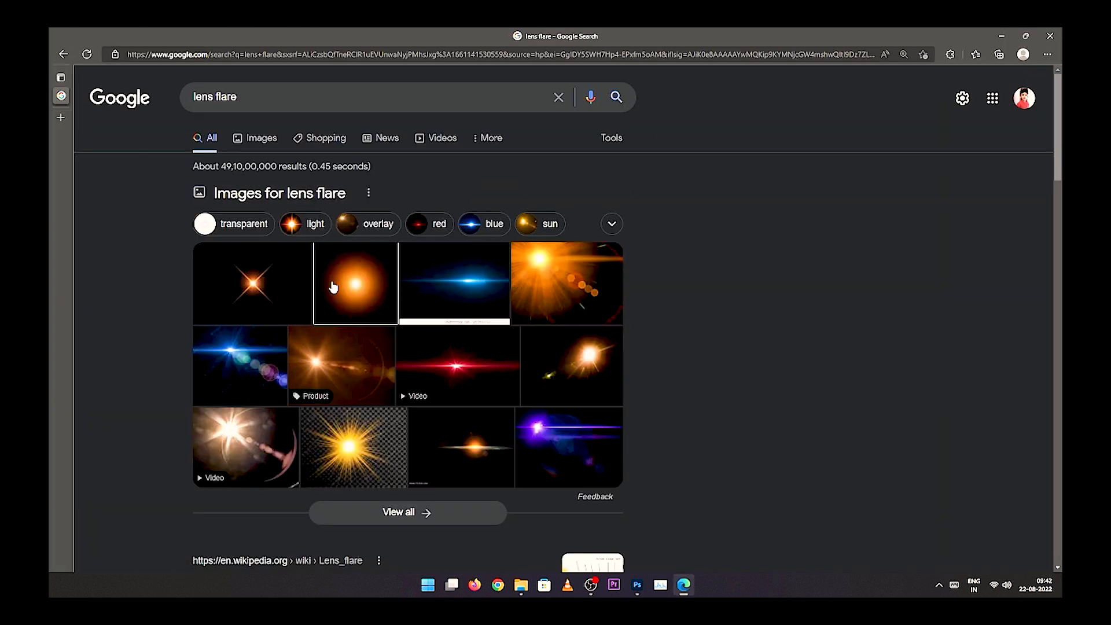
- Open the round orange lens flare from the search results and copy the image
left_click(332, 287)
right_click(795, 240)
left_click(863, 389)
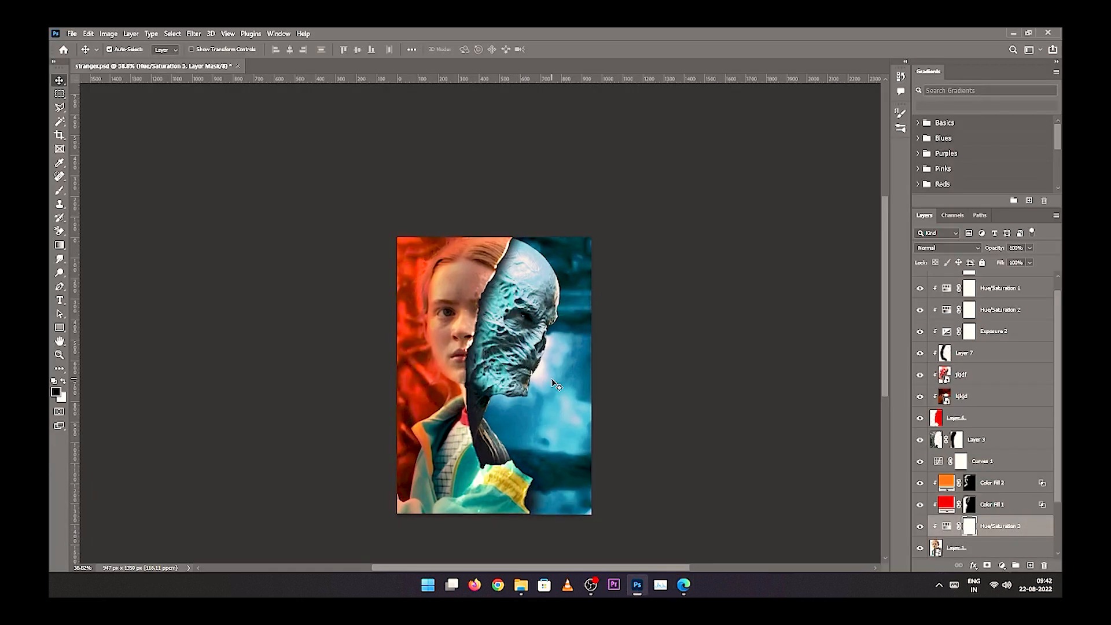
- Paste the flare into stranger.psd beneath the girl's Layer 1 and enlarge it to about 147%
key("ctrl+v")
left_click_drag(997, 508, 1017, 497)
key("ctrl+t")
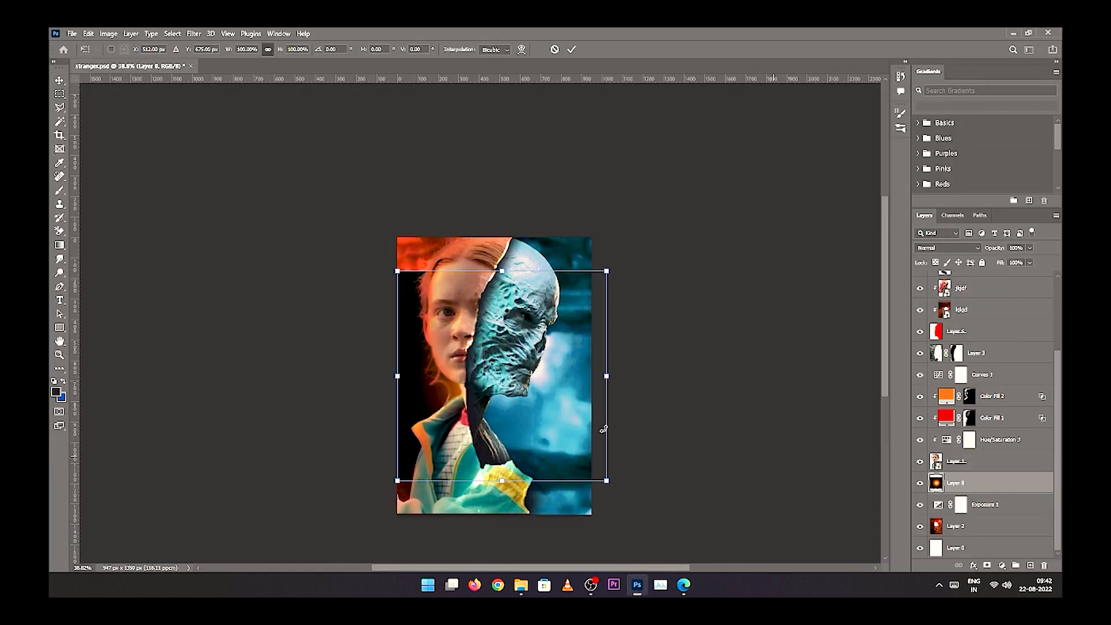
left_click_drag(397, 237, 299, 172)
- Set the flare layer's blend mode to Color Dodge and move its glow behind the girl's neck and shoulder
left_click(952, 248)
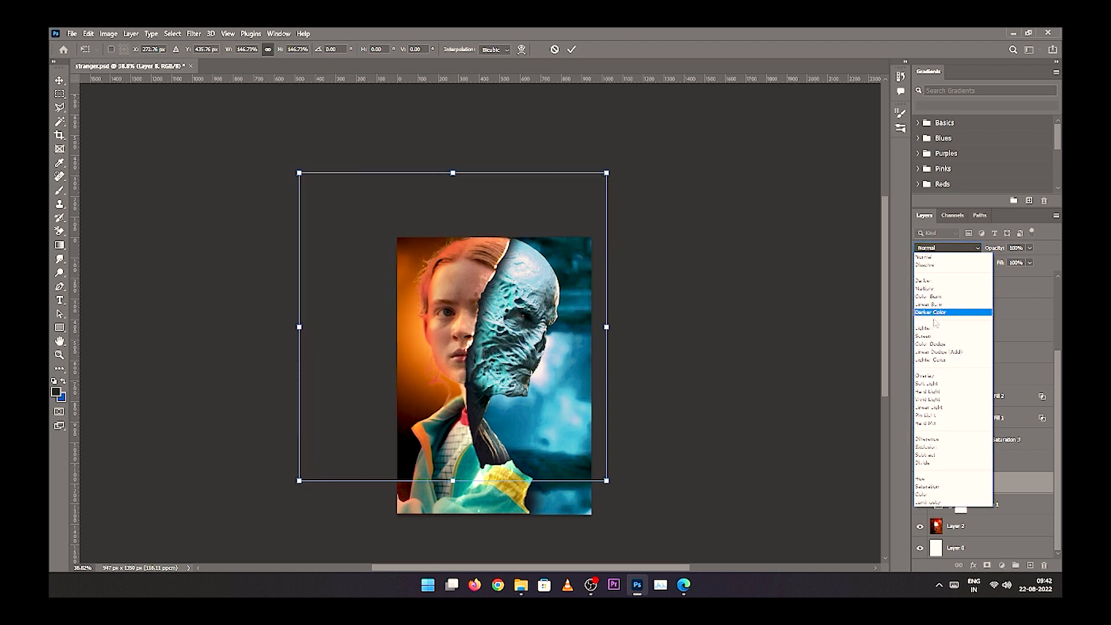
left_click(935, 339)
left_click_drag(407, 346, 425, 398)
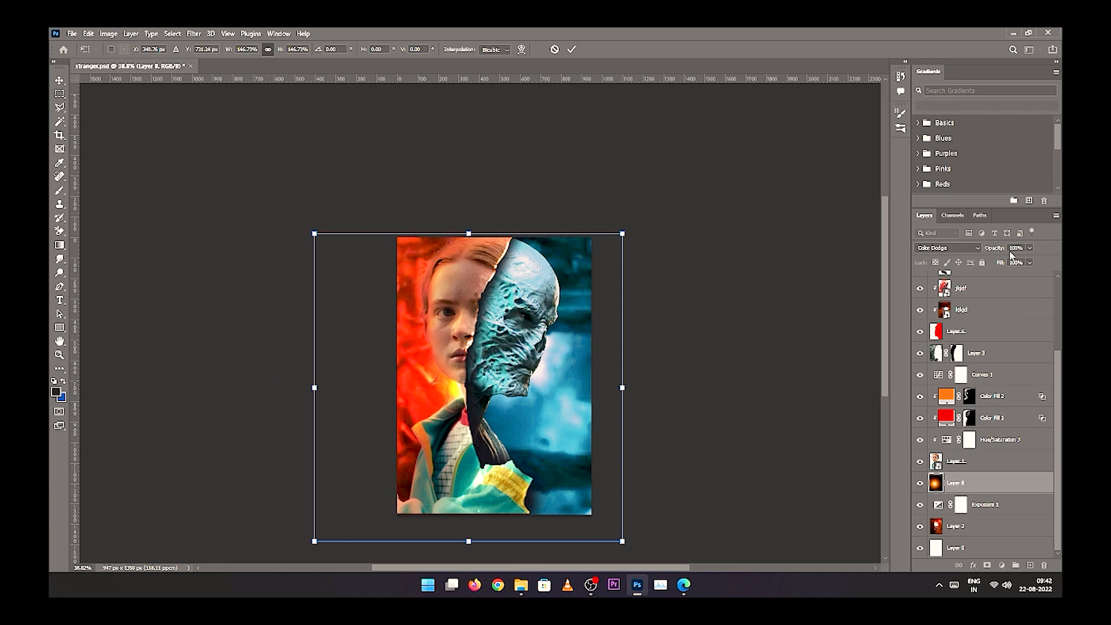
key("Return")
- Change the flare's blend mode to Linear Dodge (Add) and scale it down slightly
left_click(960, 249)
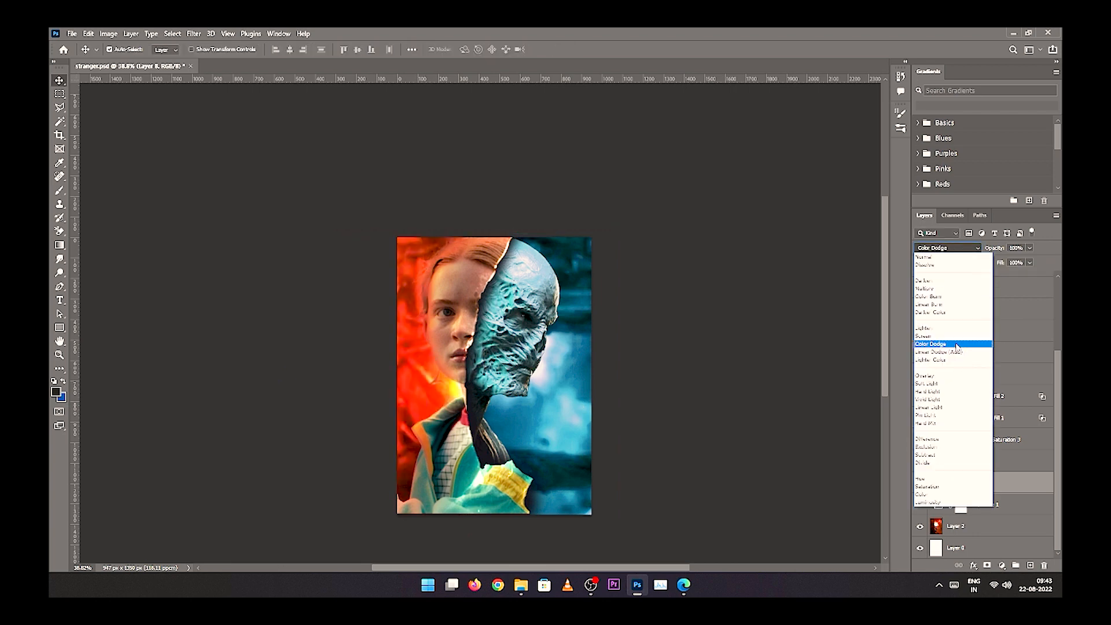
left_click(949, 344)
left_click(500, 412)
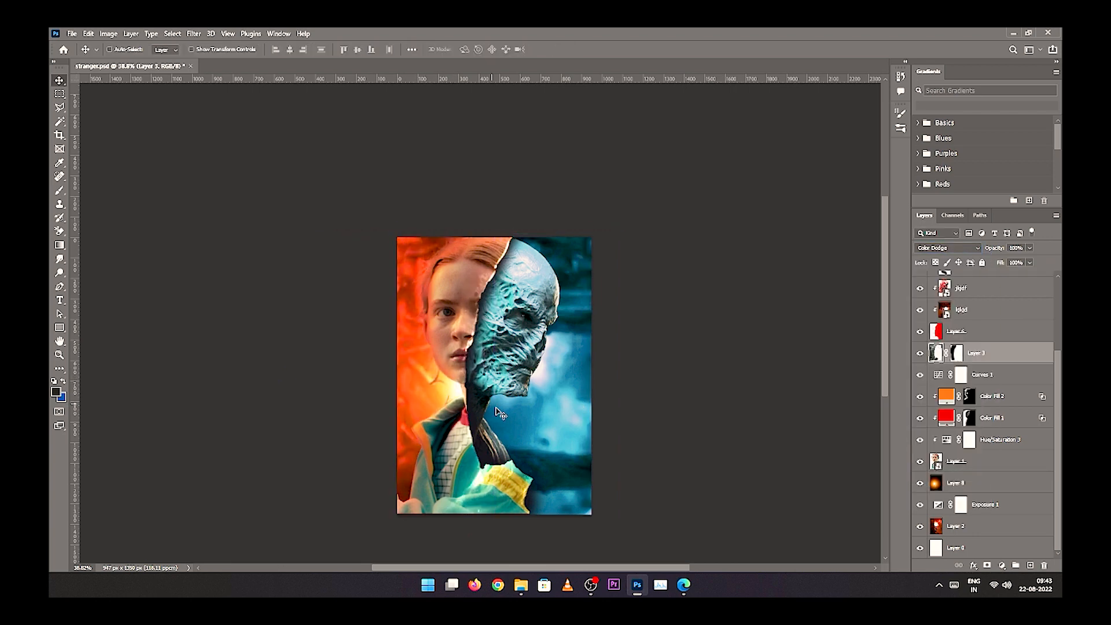
left_click(977, 483)
key("ctrl+t")
left_click_drag(312, 233, 345, 264)
key("Return")
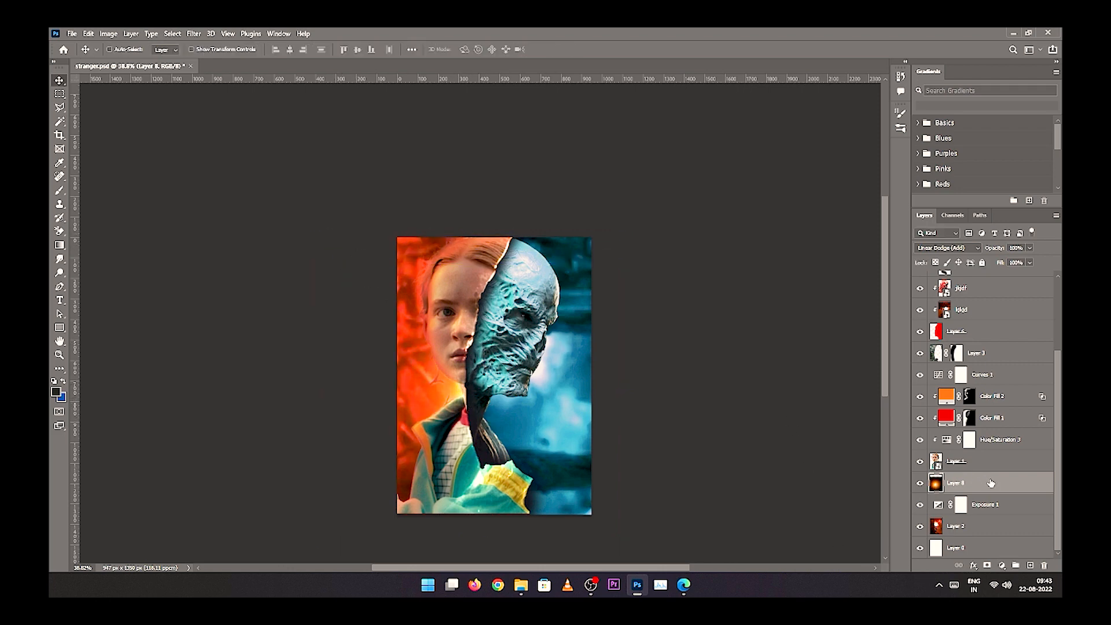
- Duplicate the flare into the blue half's clipped layers and place its glow just below the creature's chin
key("ctrl+j")
left_click_drag(1005, 484, 1010, 304)
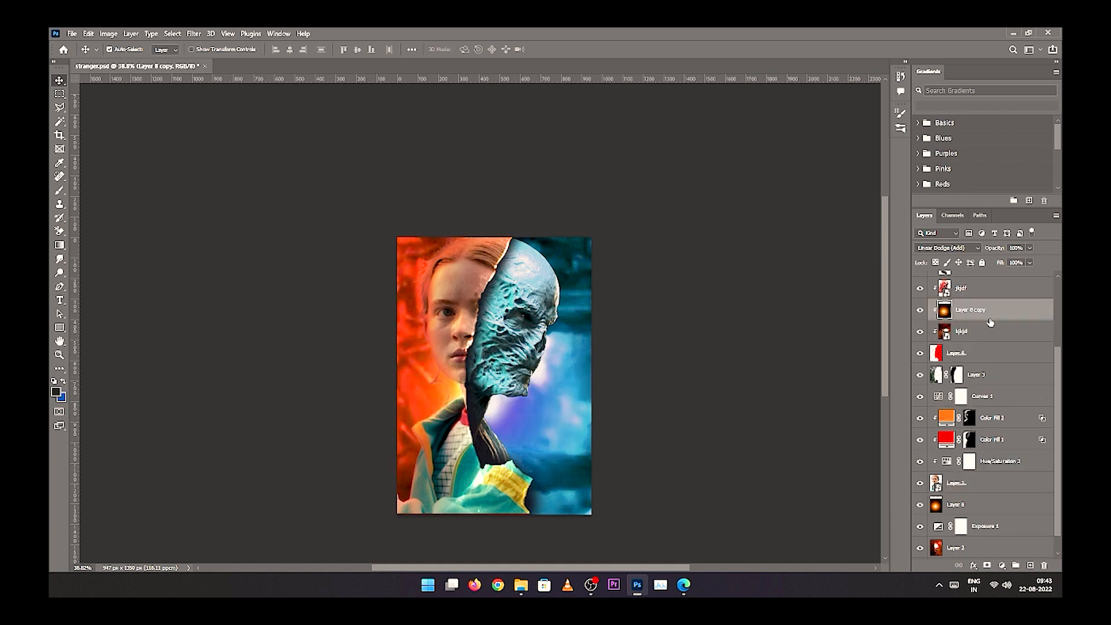
mouse_move(487, 431)
left_mouse_down()
mouse_move(509, 408)
mouse_move(488, 403)
mouse_move(494, 410)
left_mouse_up()
- Add a clipped Exposure adjustment directly above the duplicated flare and adjust its exposure
left_click(1001, 566)
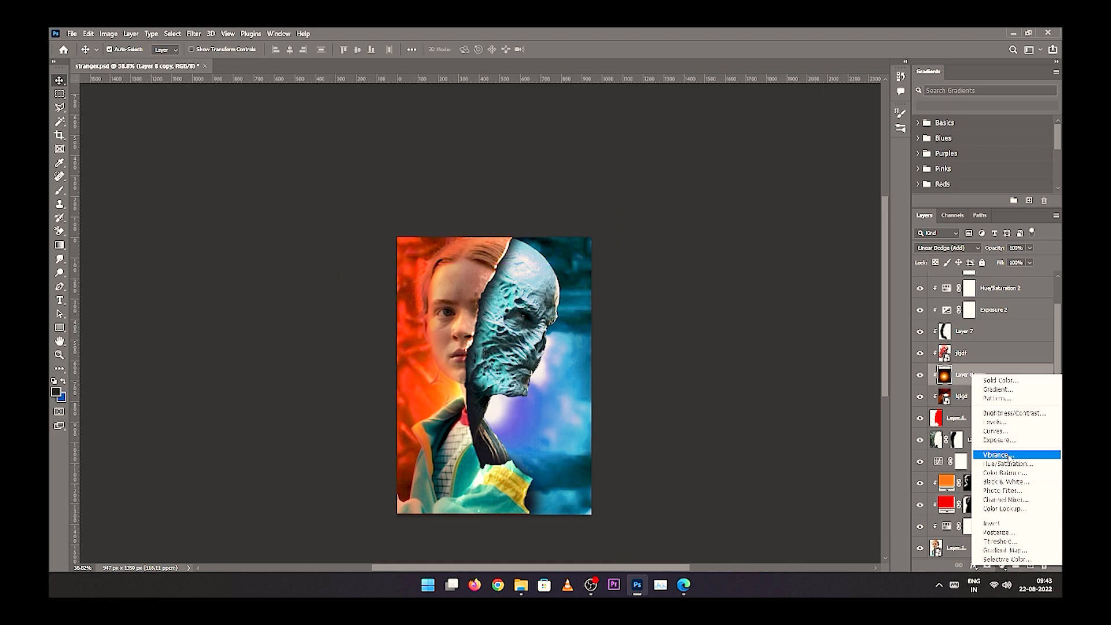
left_click(1006, 457)
left_click_drag(866, 223, 875, 228)
left_click(942, 151)
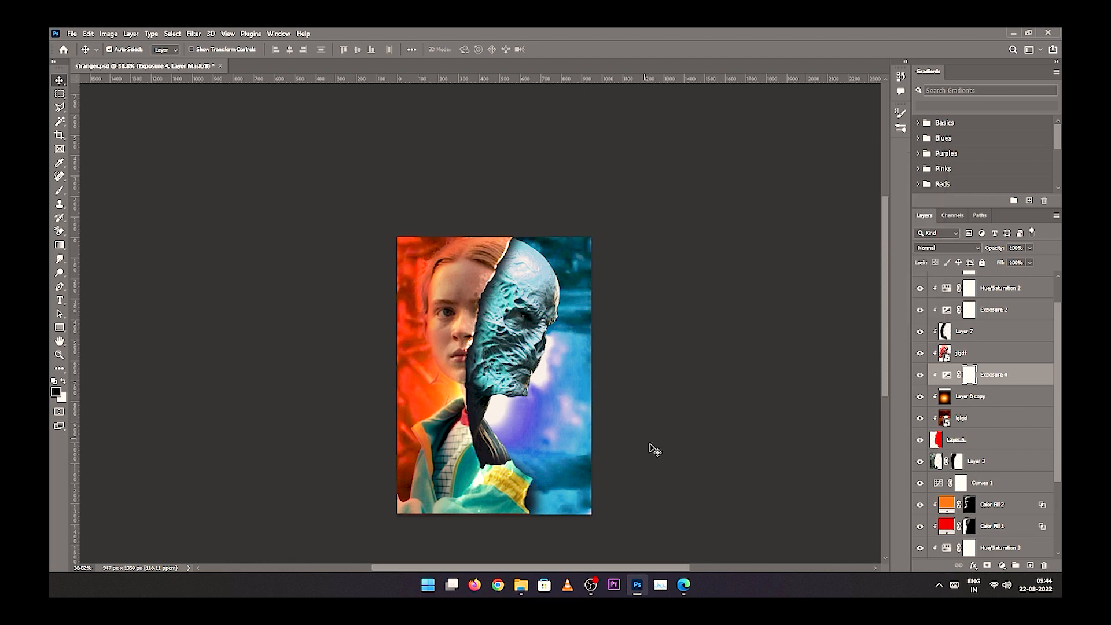
left_click_drag(574, 418, 559, 418)
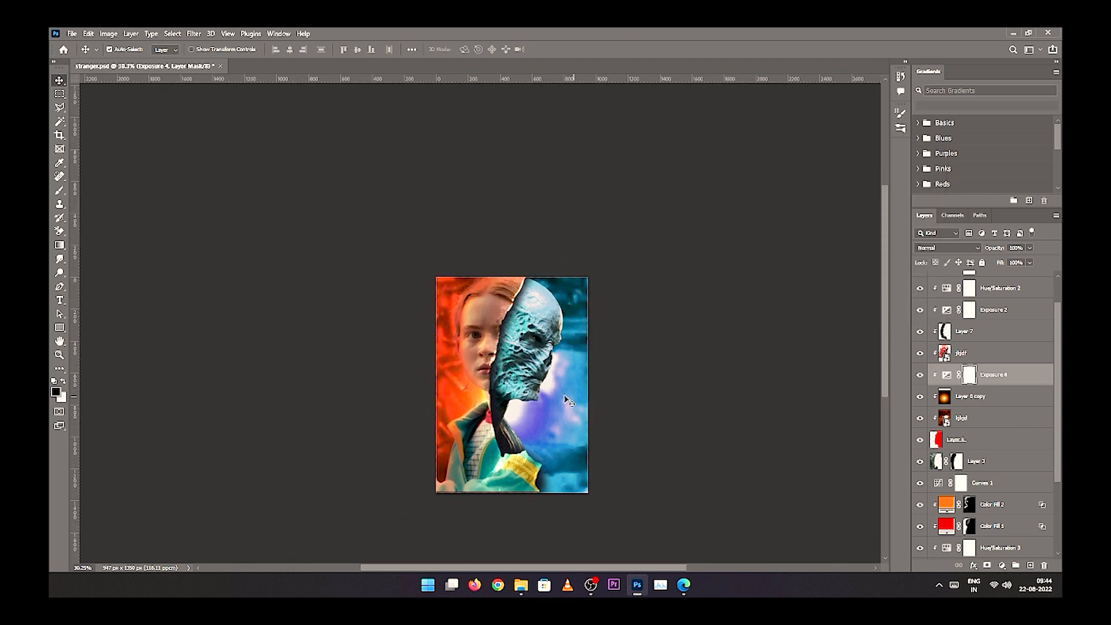
- Bring the red cloud image from sky.jpg in above Exposure 3 and clip it to the blue half
scroll(579, 403, "up", 2)
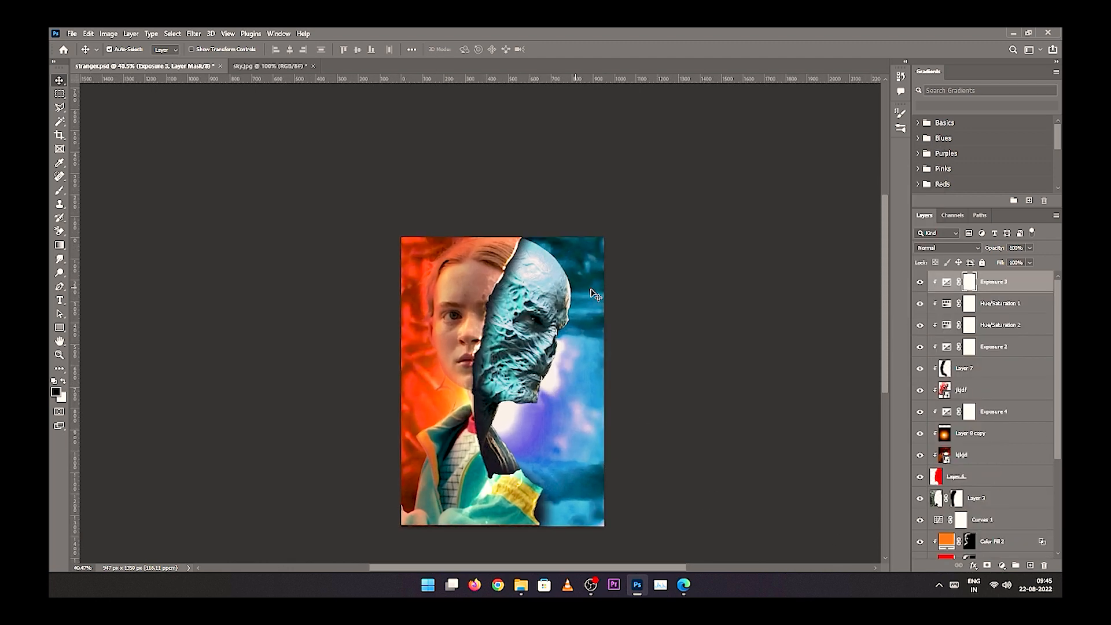
left_click_drag(583, 312, 525, 274)
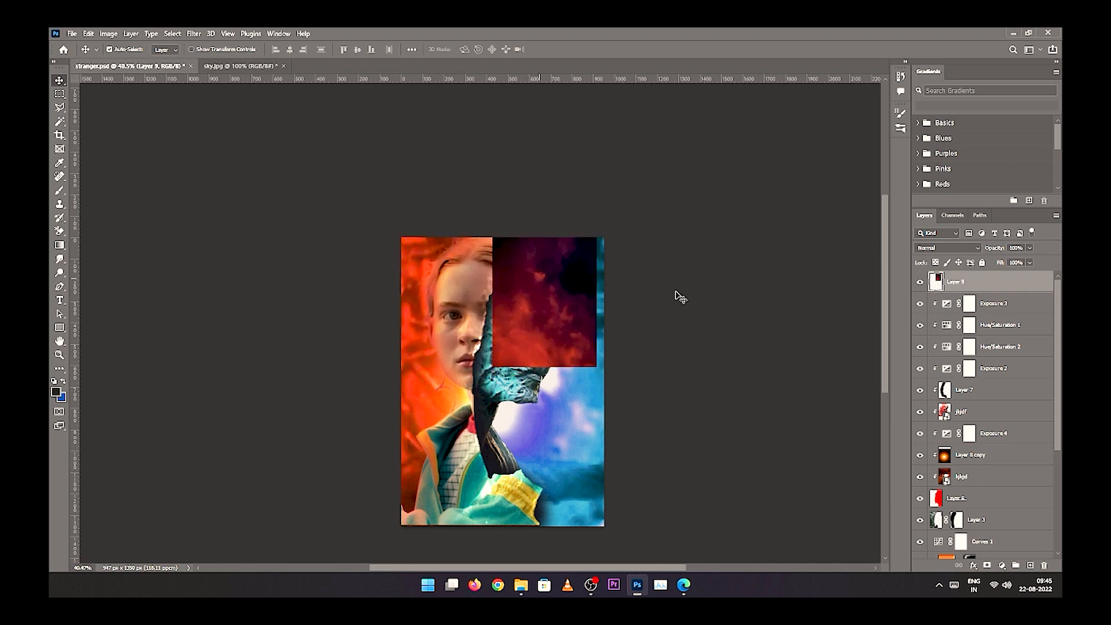
left_click(1009, 293, "alt")
mouse_move(550, 333)
left_mouse_down()
mouse_move(530, 357)
mouse_move(539, 329)
left_mouse_up()
- Enlarge the clipped sky to cover the blue half and set its blend mode to Lighten
key("ctrl+t")
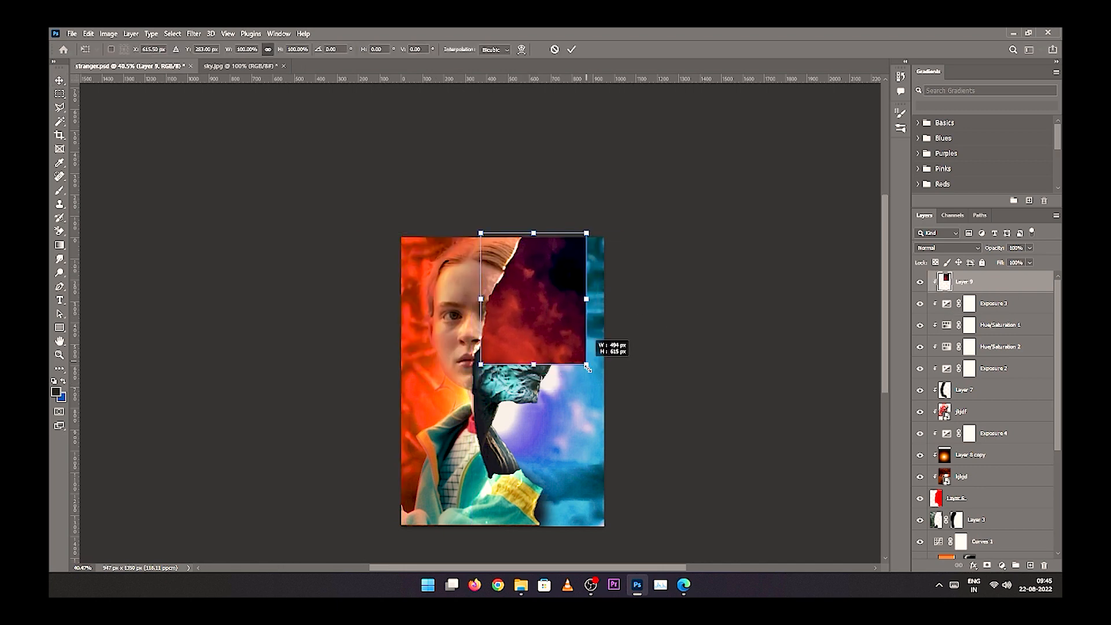
left_click_drag(586, 362, 716, 527)
left_click_drag(579, 448, 489, 452)
key("Return")
left_click(948, 248)
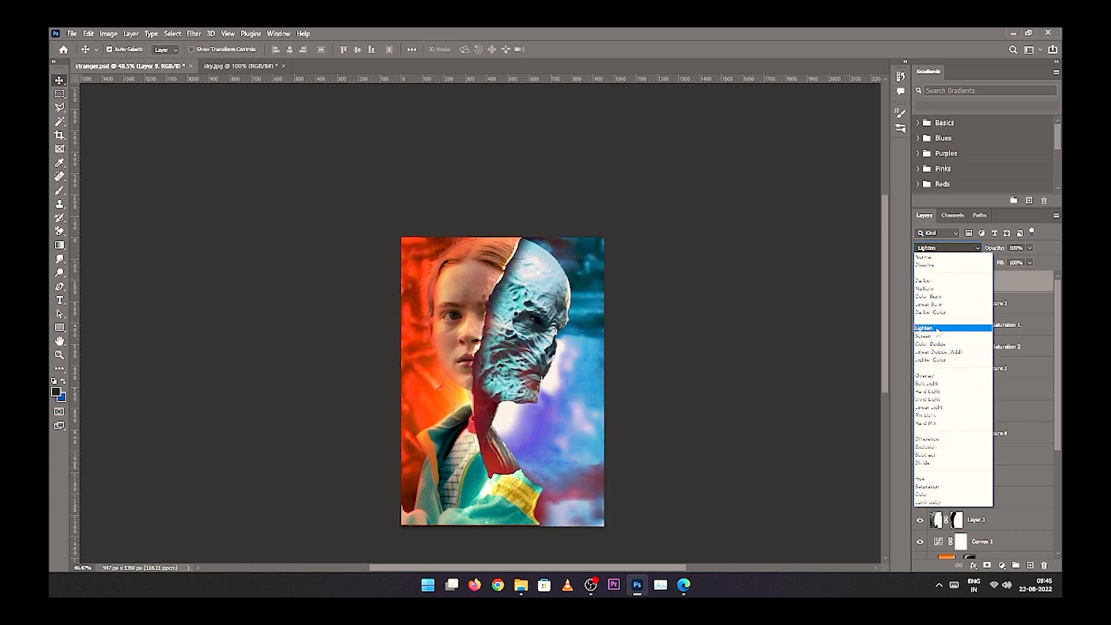
left_click(938, 328)
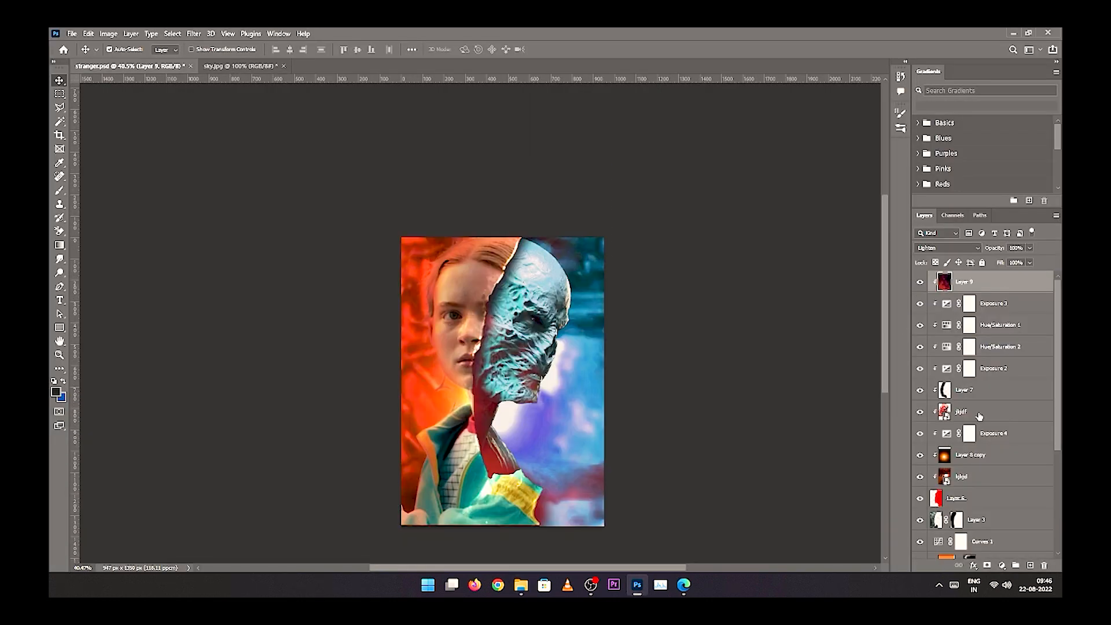
- Paste another copy of the red sky between the girl's Layer 1 and its Hue/Saturation adjustment
scroll(979, 415, "down", 5)
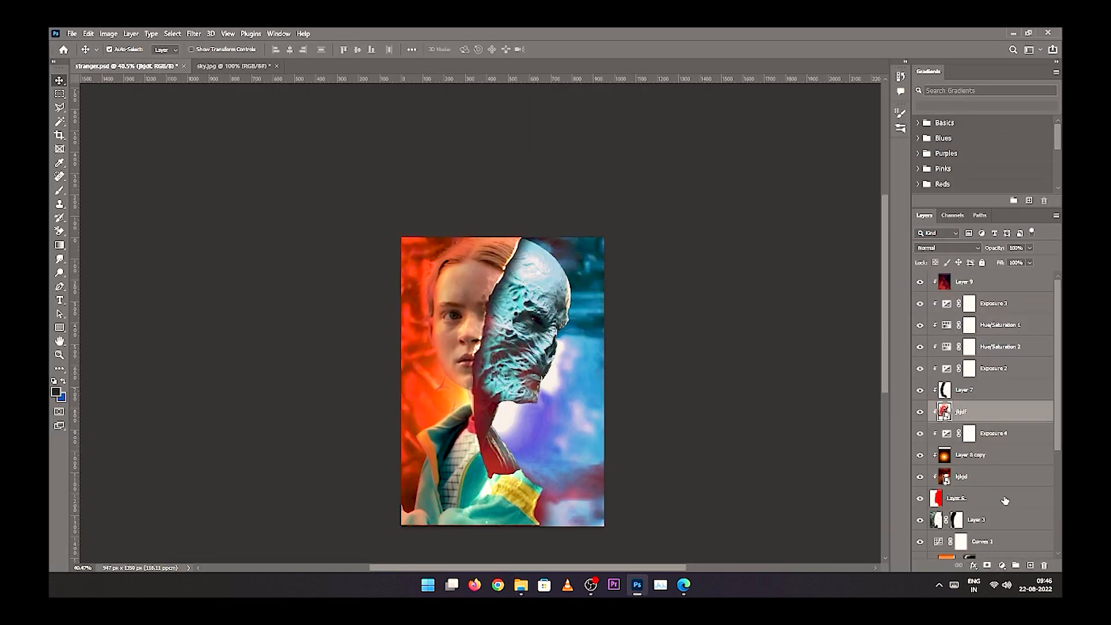
left_click(991, 476)
key("ctrl+v")
left_click_drag(463, 327, 427, 286)
key("ctrl+z")
left_click(1007, 479)
- Scale the pasted sky to about 259% over the girl's half and release it from the clipping mask
key("ctrl+t")
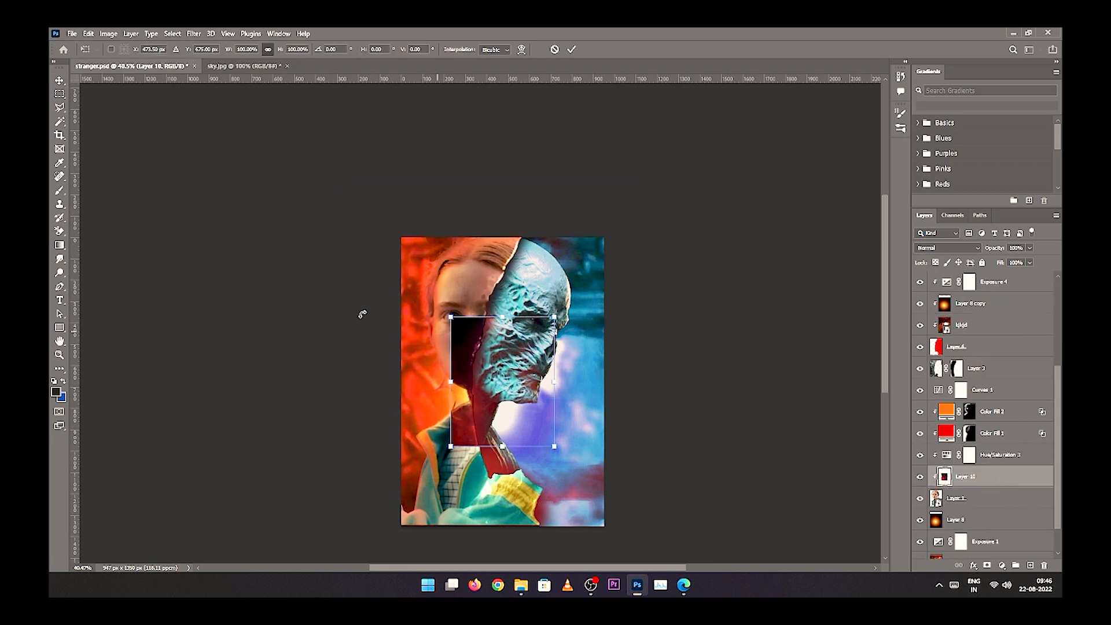
left_click_drag(451, 316, 348, 190)
left_click_drag(456, 499, 452, 526)
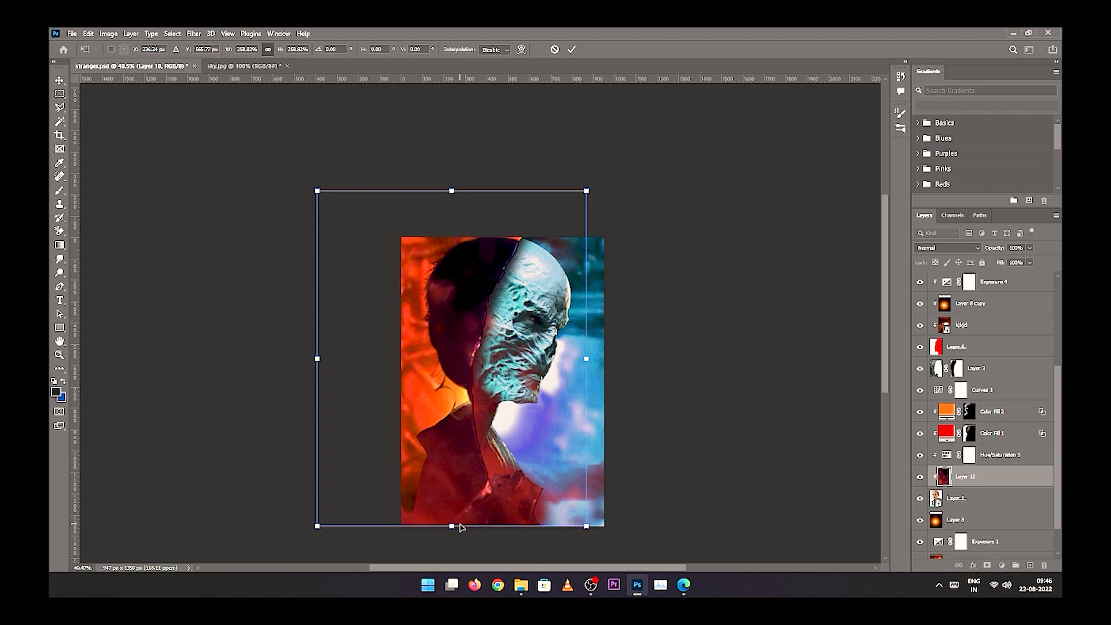
key("Return")
key("ctrl+0")
left_click(977, 486, "alt")
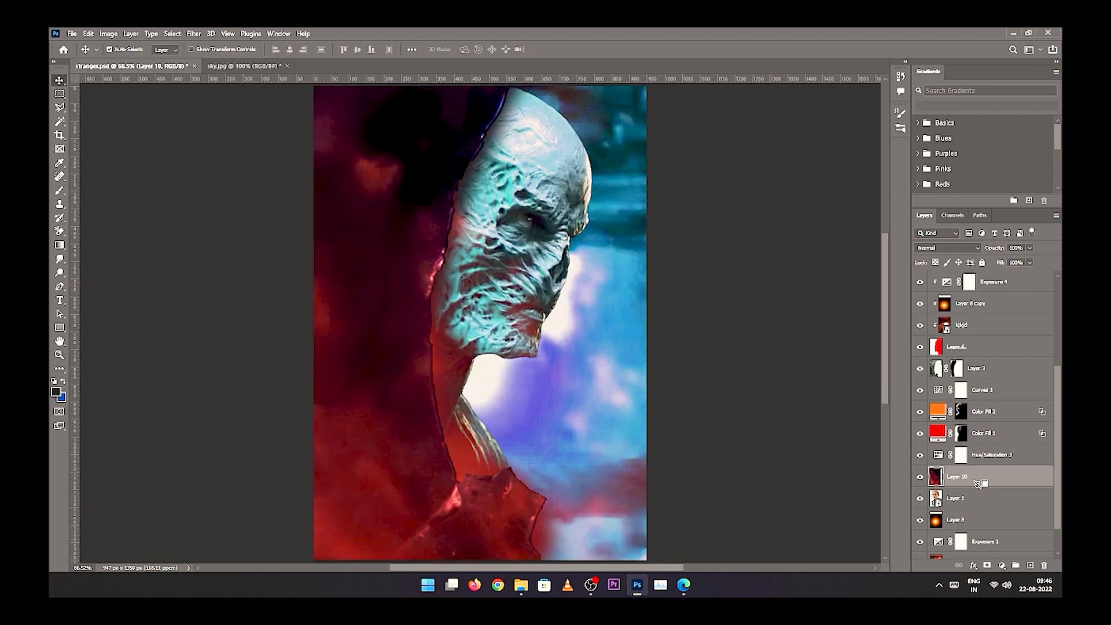
- Try several blend modes on the sky above the girl and settle on Color Dodge
left_click(946, 248)
left_click(938, 328)
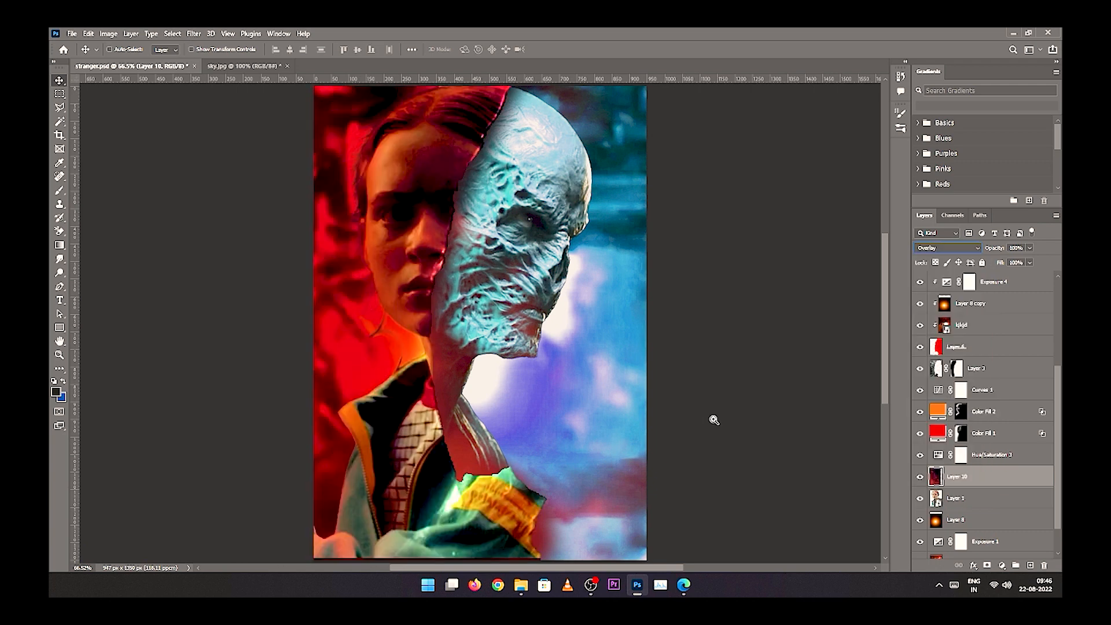
scroll(714, 420, "down", 5)
left_click(946, 248)
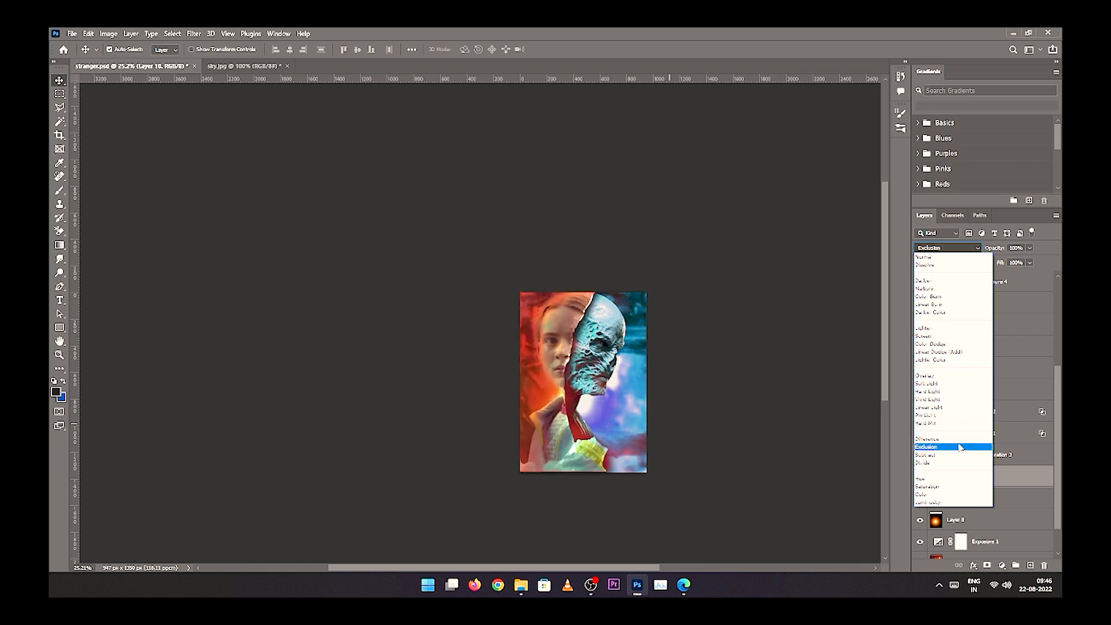
left_click(942, 344)
scroll(712, 409, "up", 4)
scroll(667, 399, "down", 2)
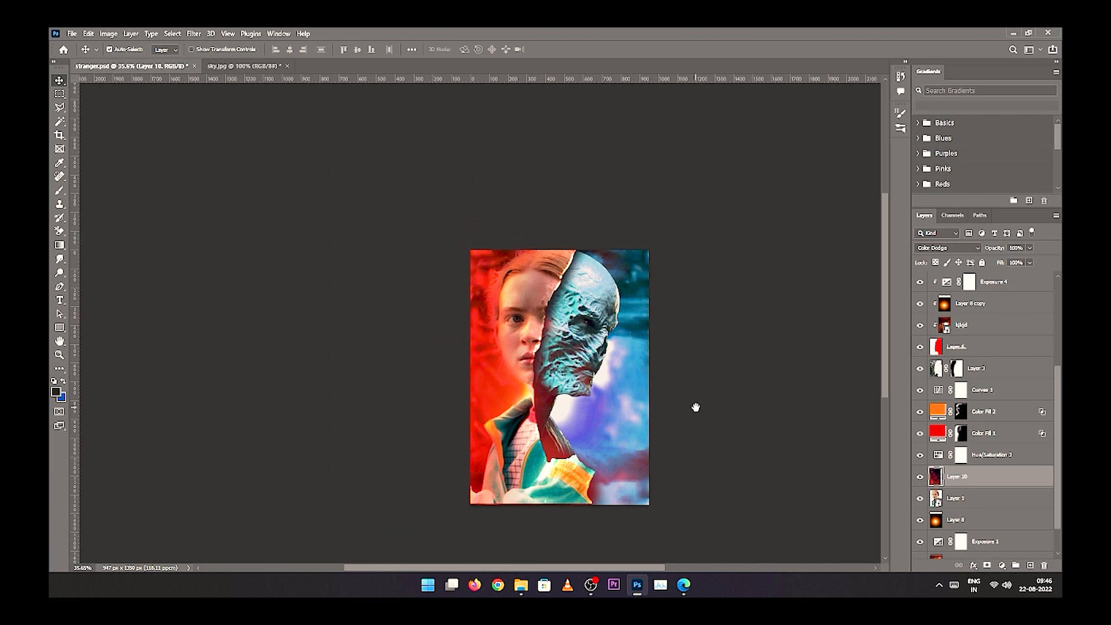
left_click_drag(695, 407, 653, 400)
scroll(719, 426, "down", 1)
scroll(635, 404, "up", 3)
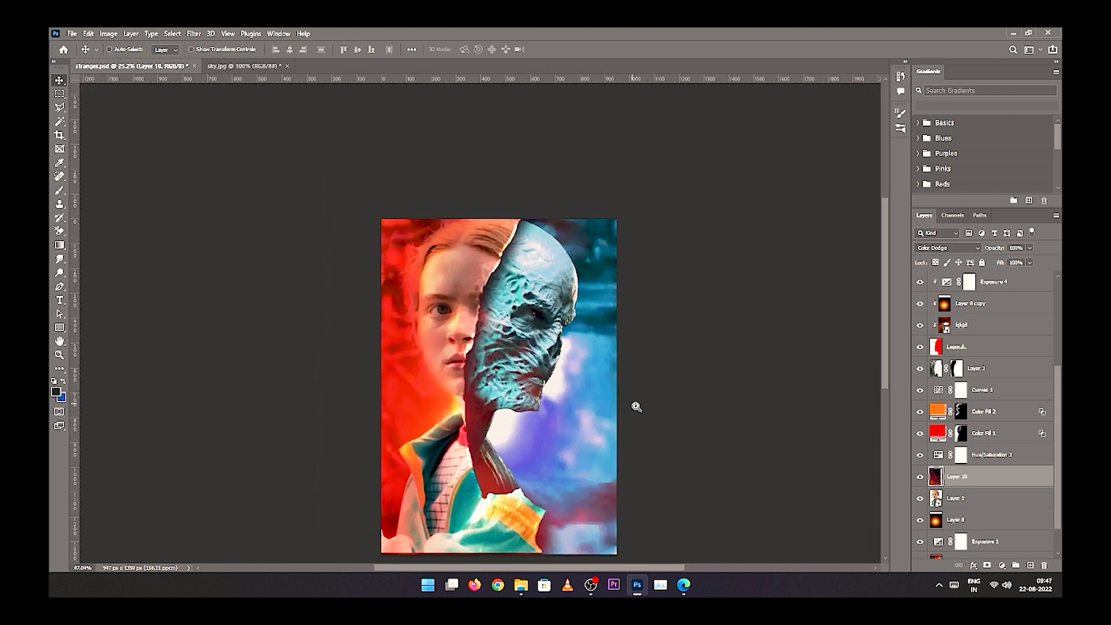
- Try placing the sky image file as a smart object clipped above Layer 10
key("alt+Tab")
left_click_drag(592, 132, 582, 279)
key("alt+Tab")
key("Return")
left_click(1008, 486, "alt")
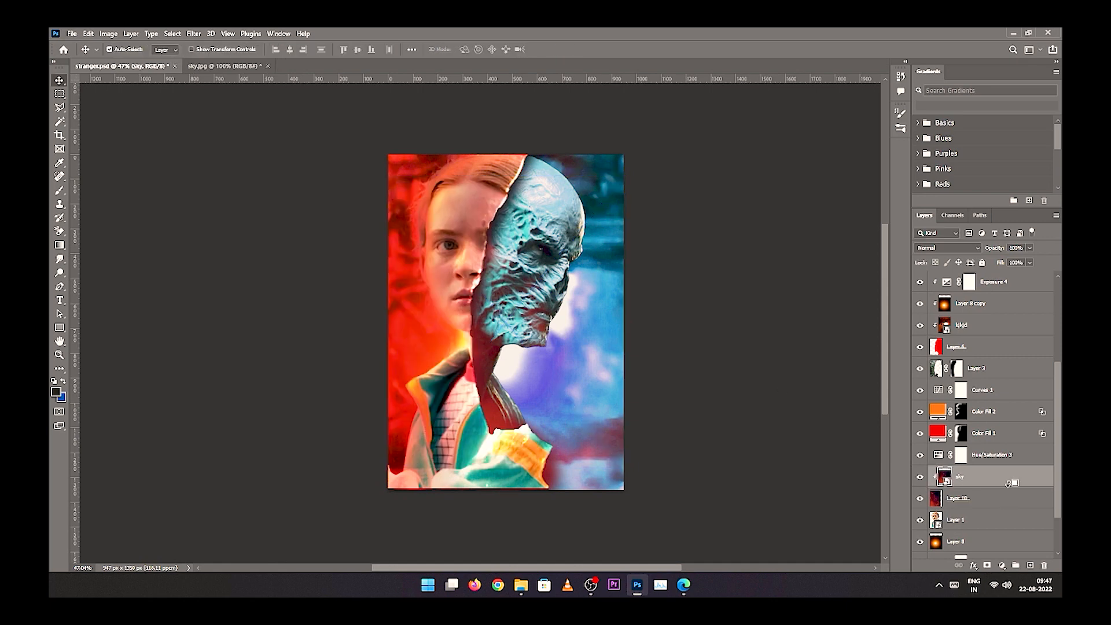
- Release the placed sky from its clipping mask and move it to the top of the layer stack
left_click(1010, 485, "alt")
left_click_drag(1005, 485, 1009, 280)
scroll(1008, 324, "up", 3)
left_click_drag(1027, 417, 1022, 280)
scroll(1031, 300, "up", 1)
left_click(1012, 293, "alt")
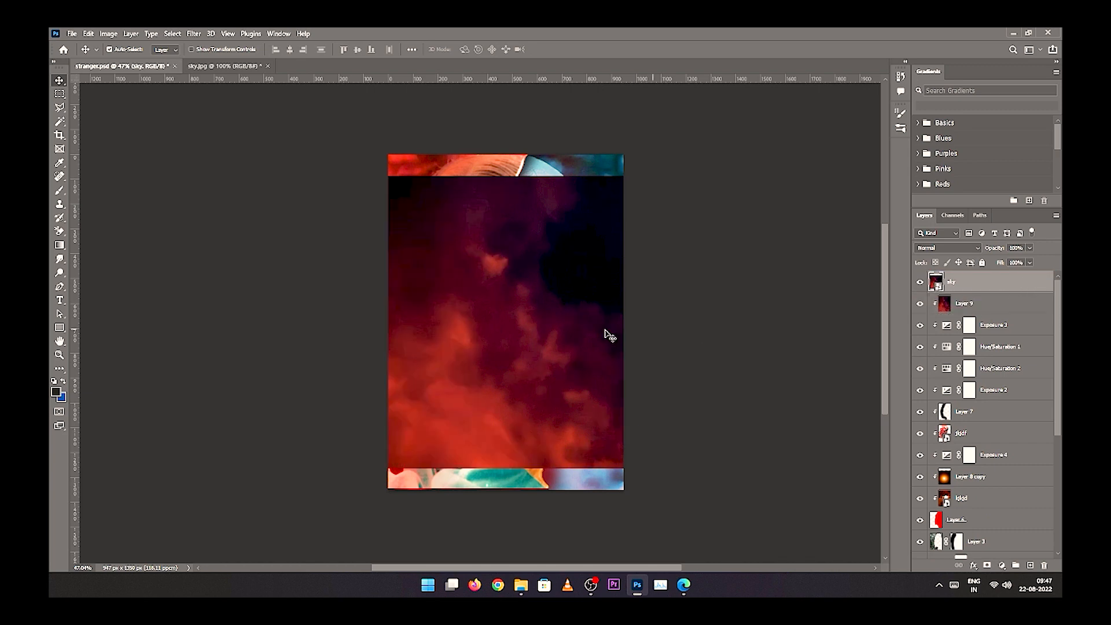
- Scale the placed sky to about 54% so it covers the poster and try the Lighter Color blend mode
key("ctrl+t")
left_click_drag(506, 472, 504, 489)
left_click_drag(506, 164, 506, 149)
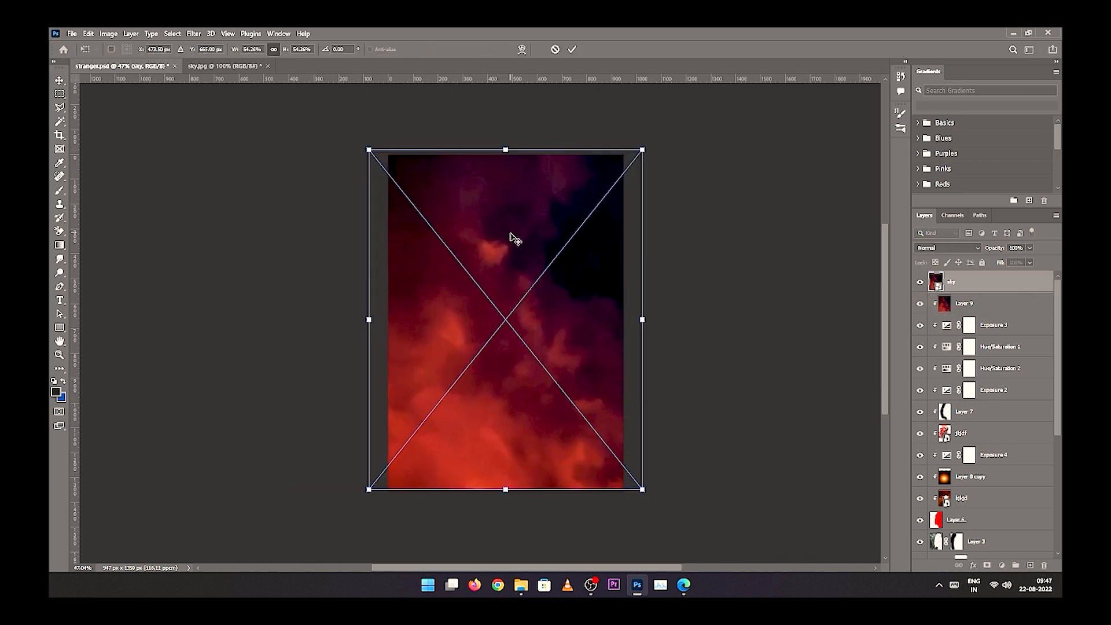
key("Return")
left_click(947, 248)
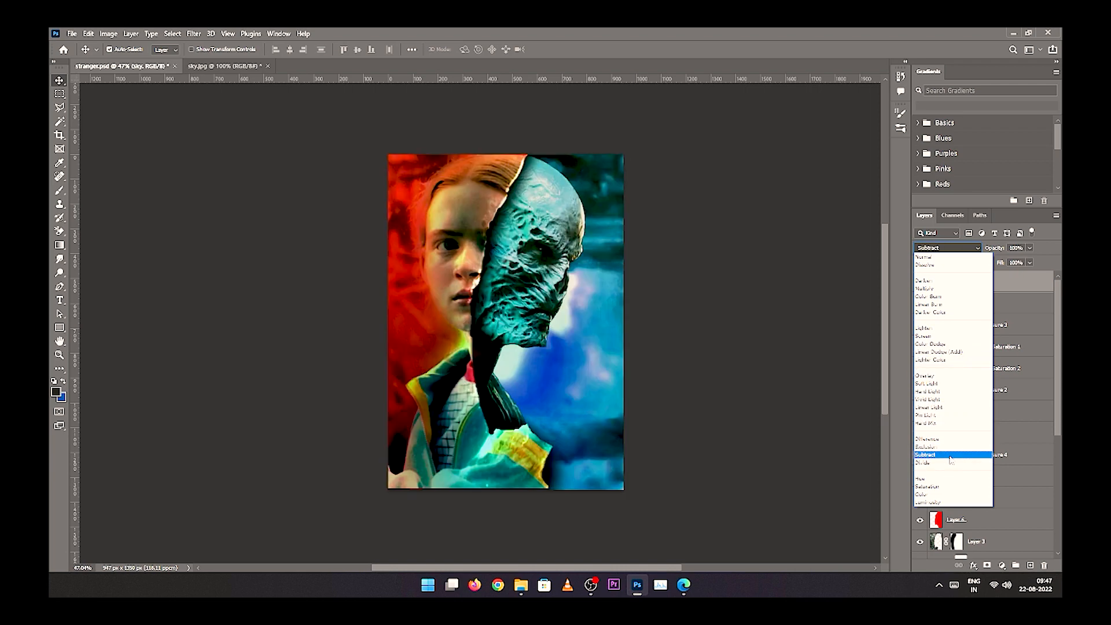
left_click(934, 360)
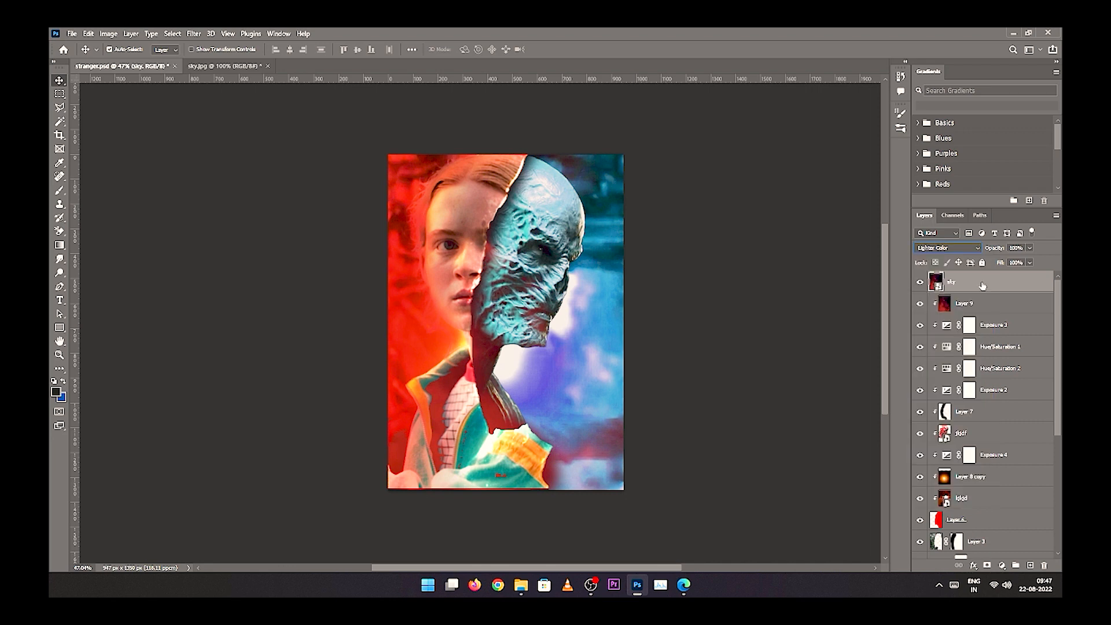
- Delete the placed sky smart object from the top of the layer stack
left_click(919, 284)
key("Delete")
left_click_drag(624, 383, 479, 309)
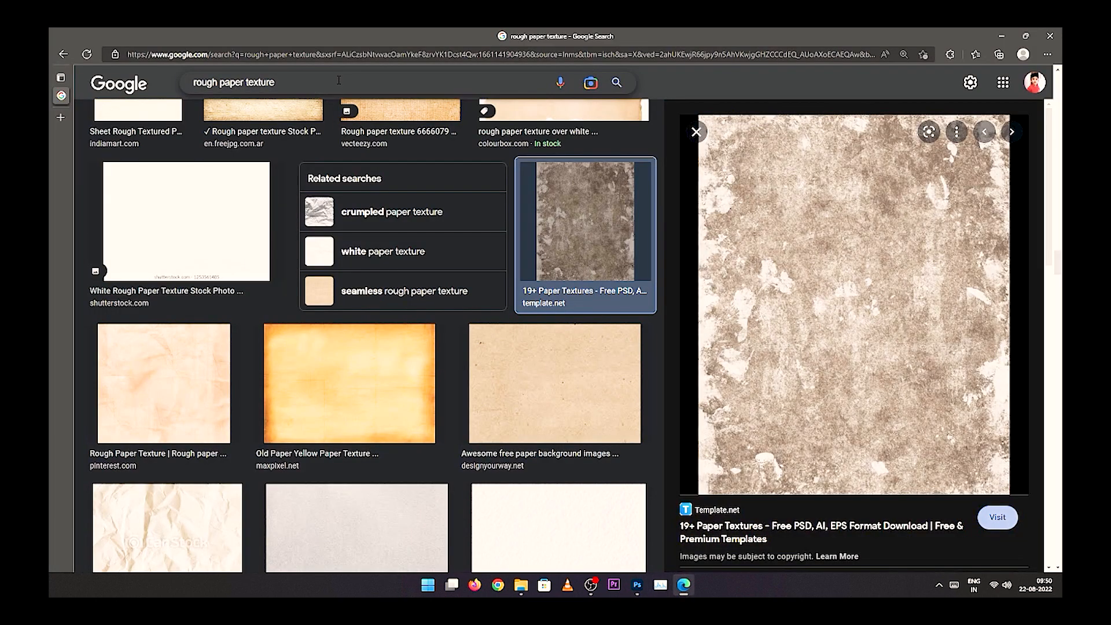
- Switch to the Edge browser and search Google Images for glass break
left_click(249, 82)
type("glass break")
key("Return")
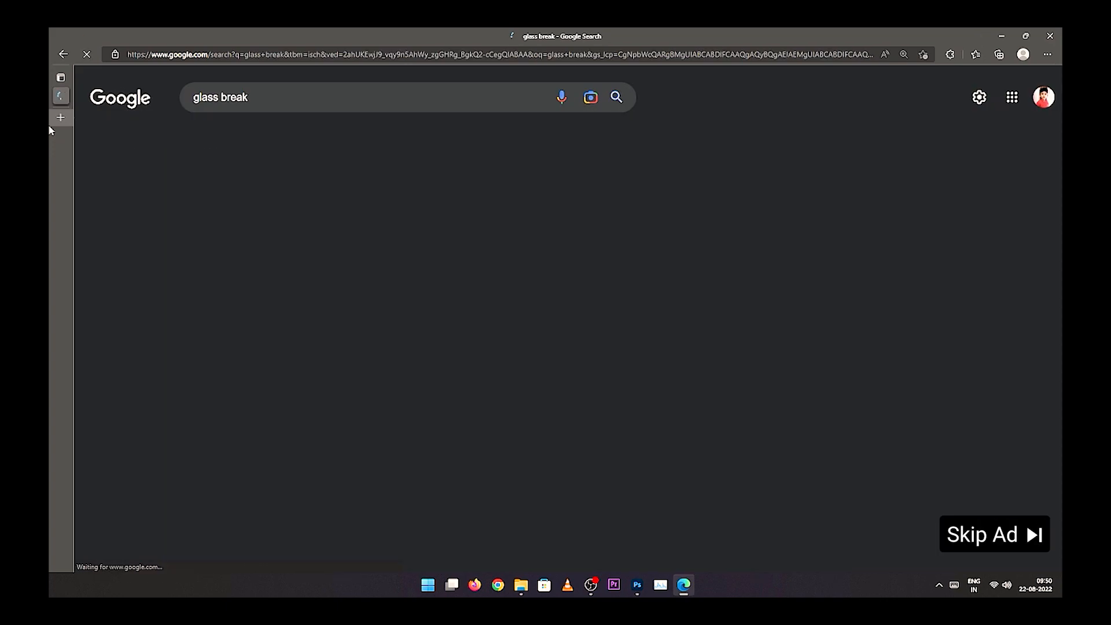
- Find the WallpaperAccess image of white glass cracks on black in the results and copy it
scroll(671, 379, "down", 1)
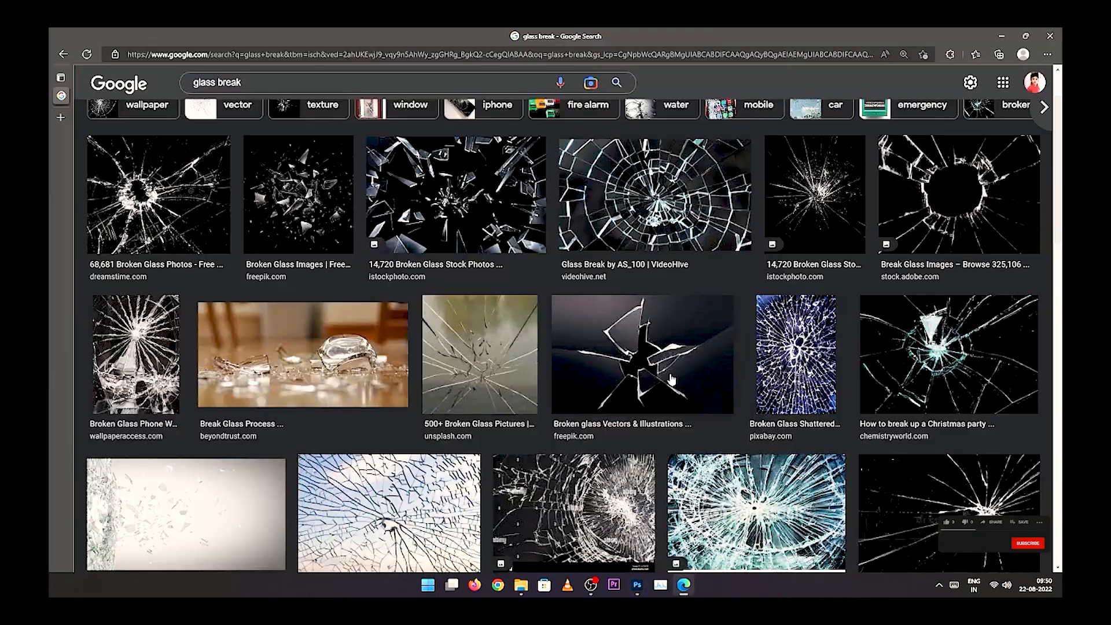
scroll(508, 376, "down", 3)
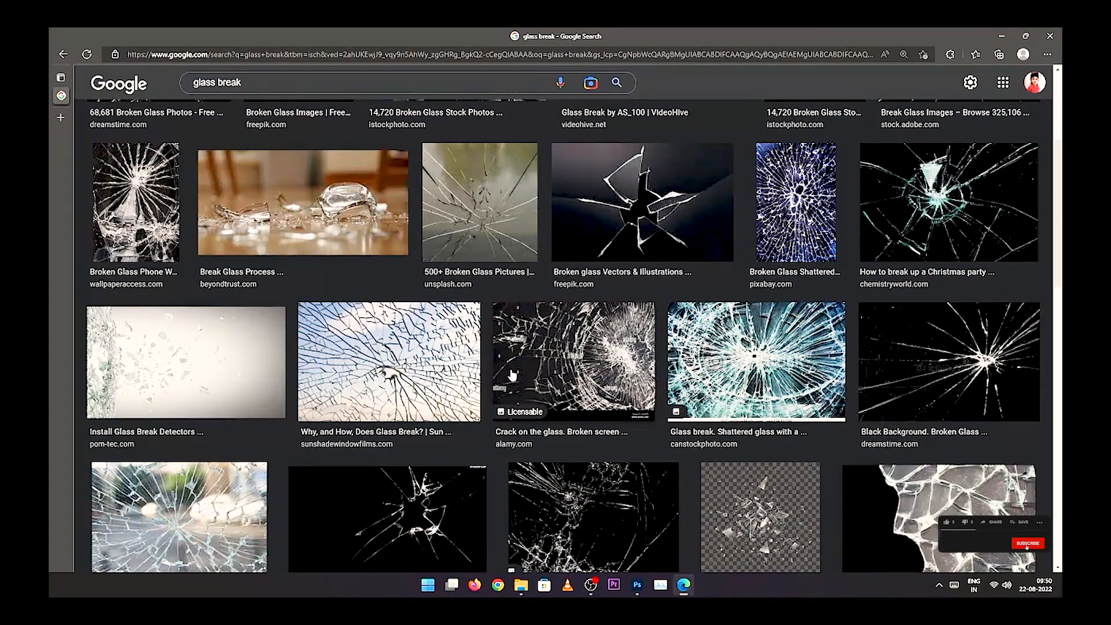
scroll(511, 375, "down", 3)
left_click(394, 365)
right_click(871, 209)
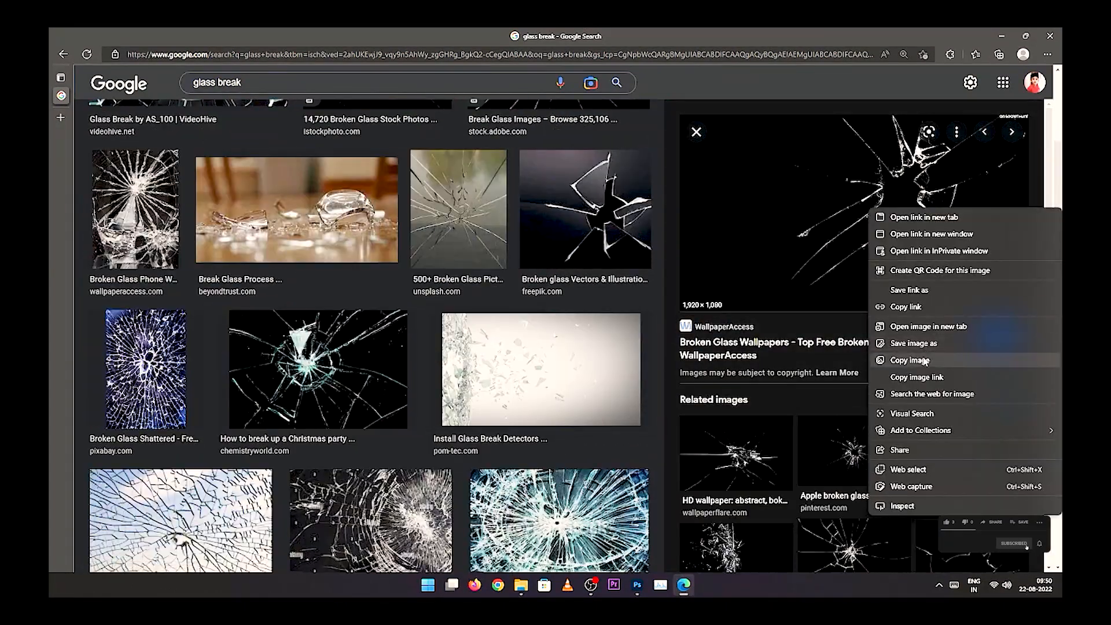
left_click(924, 360)
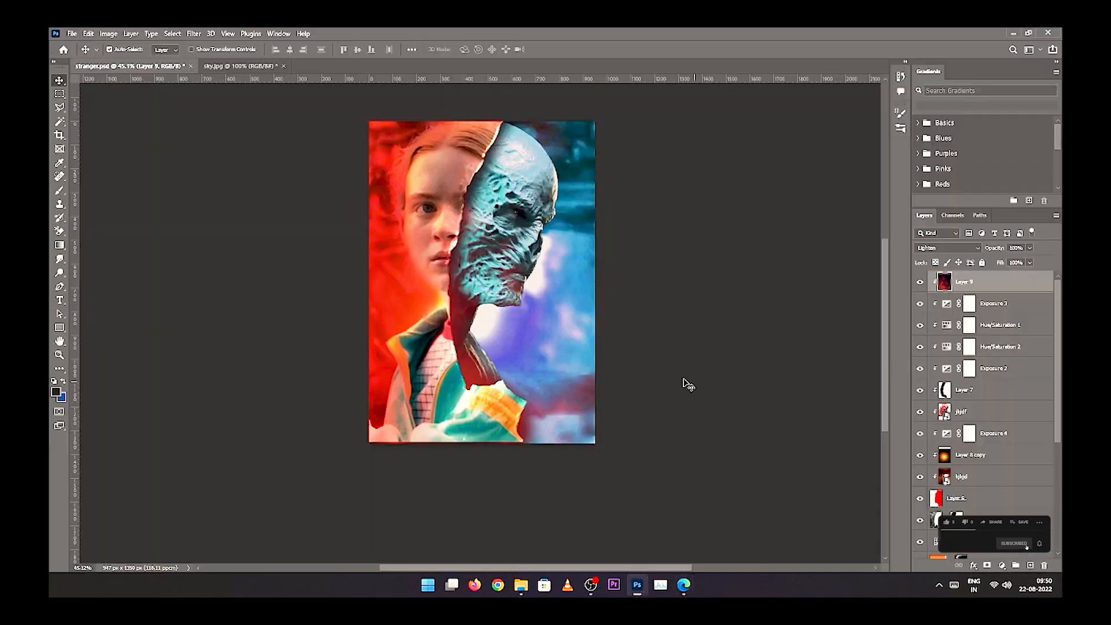
- Paste the cracked-glass image as the top layer, rotate it about 90° and position it to cover the whole poster
key("ctrl+v")
left_click_drag(570, 310, 389, 250)
key("ctrl+t")
left_click_drag(739, 342, 734, 356)
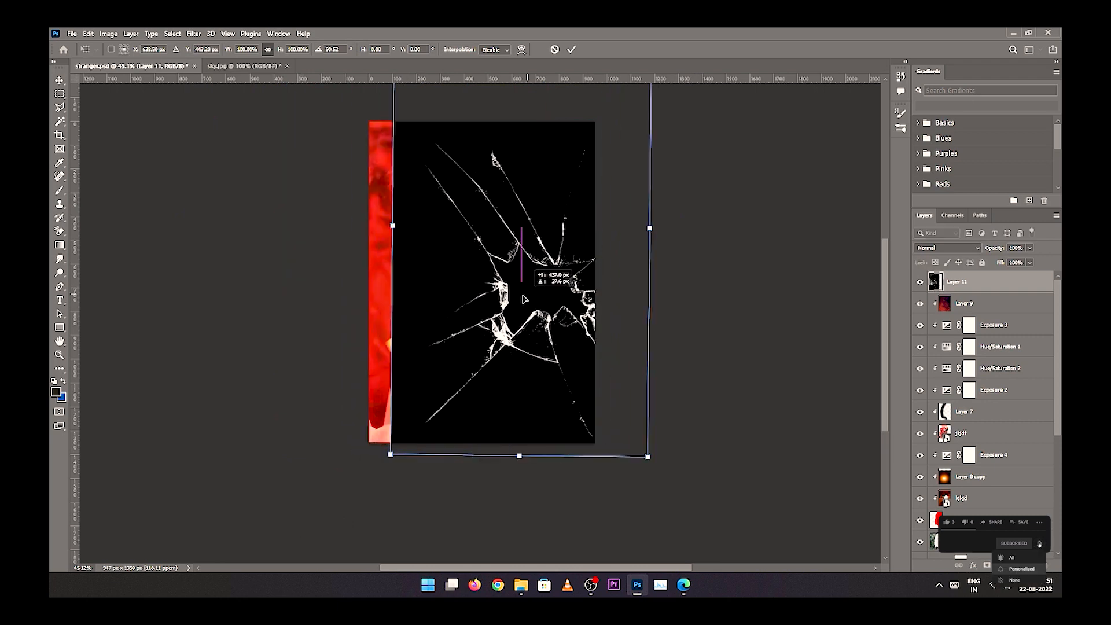
key("Return")
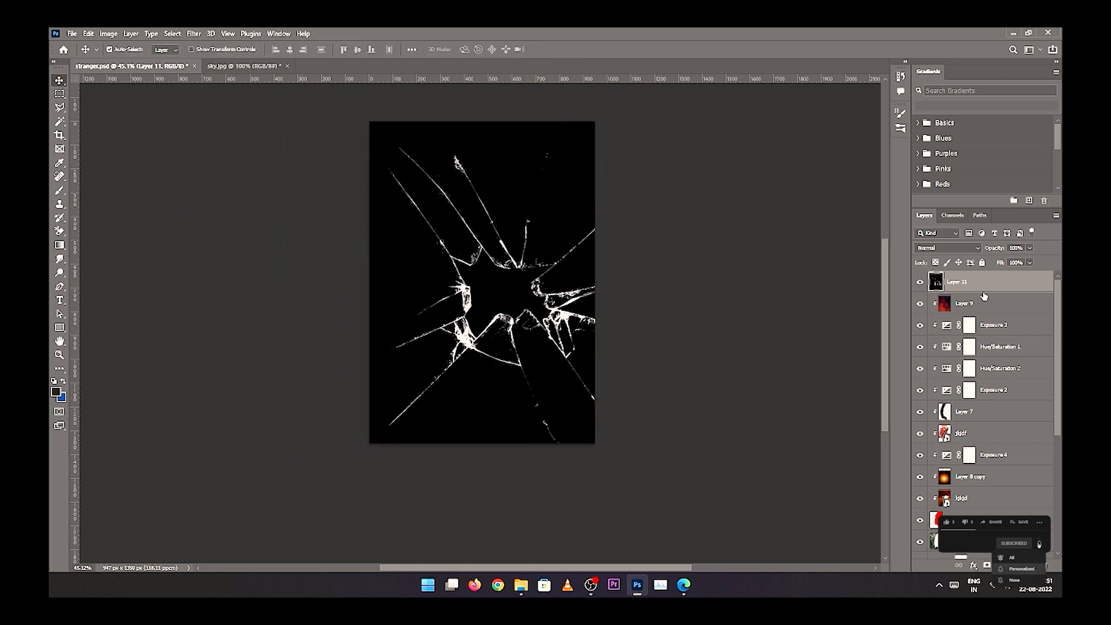
- Set the cracked-glass layer to the Lighten blend mode and move the cracks onto the poster's lower-right area
left_click(950, 247)
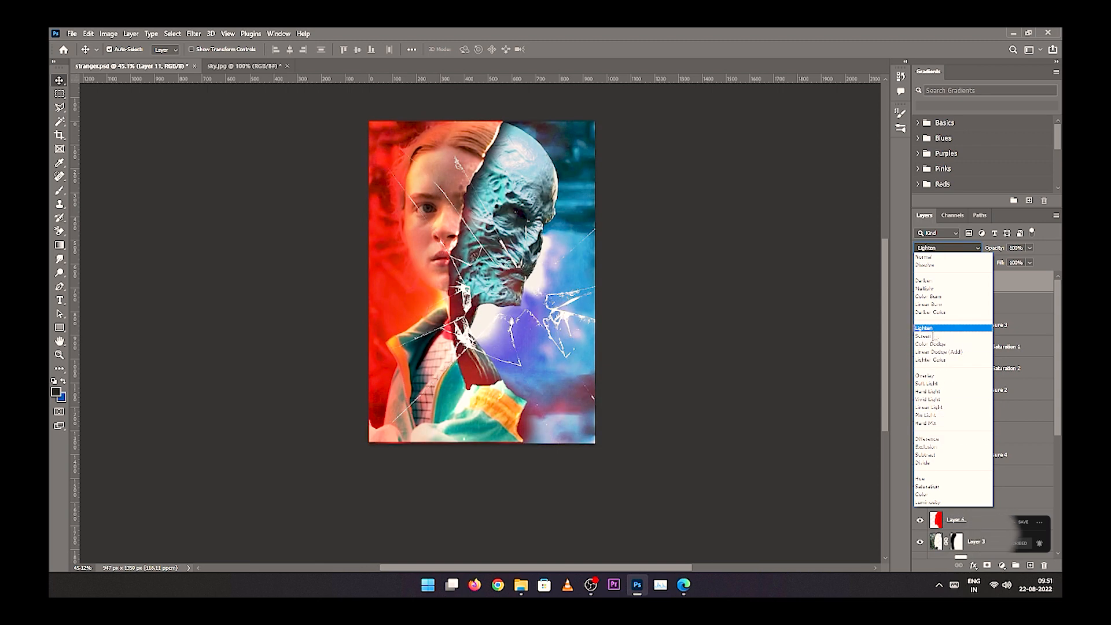
left_click(924, 328)
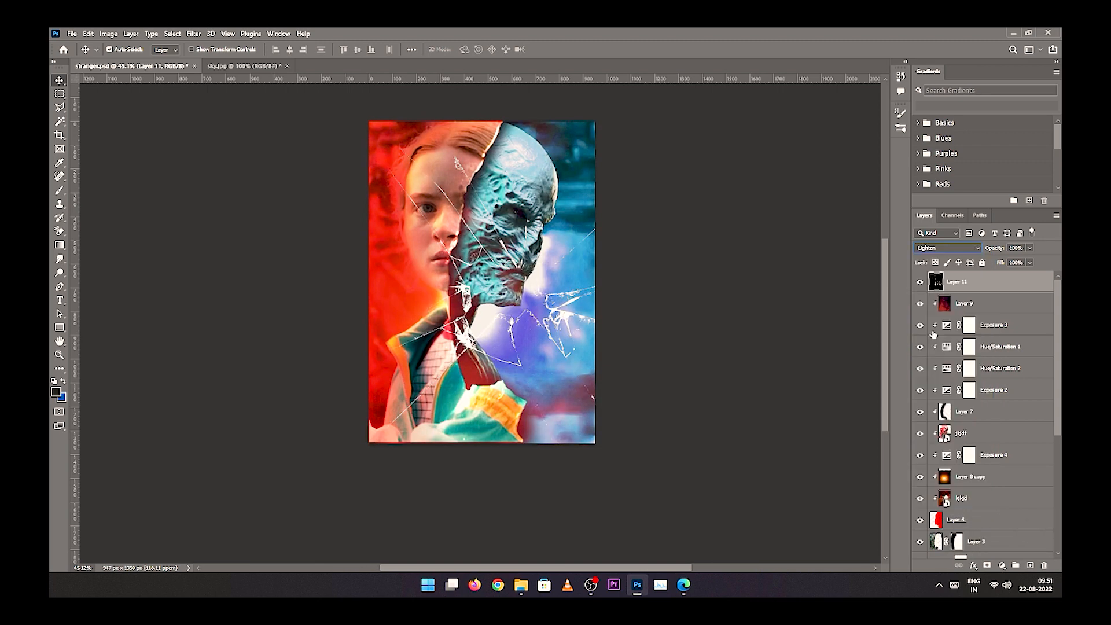
left_click_drag(492, 335, 515, 405)
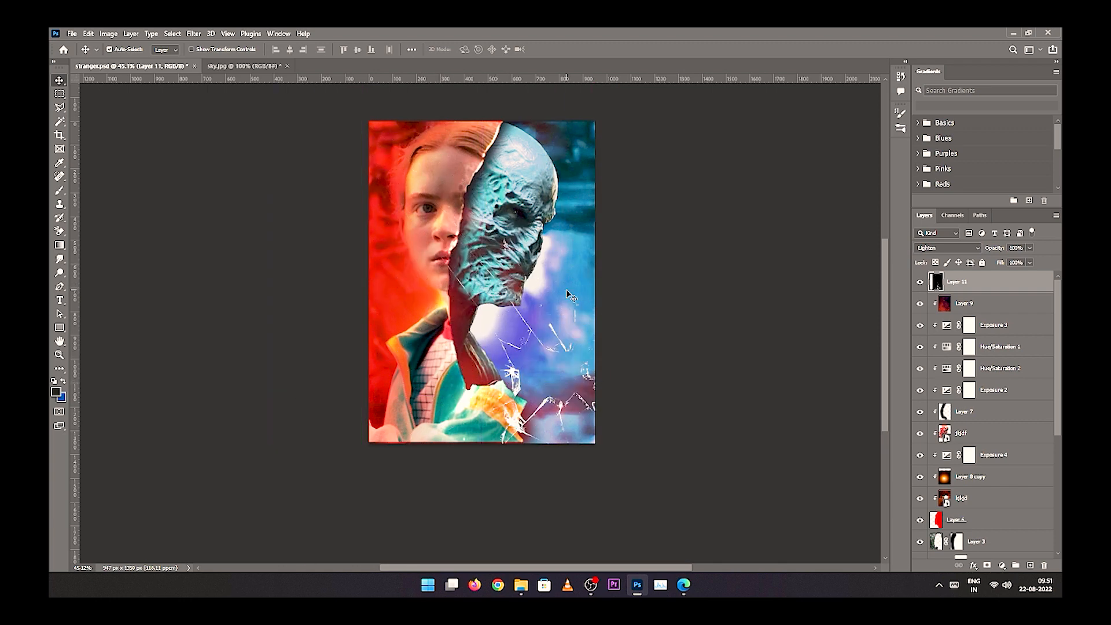
- Stamp all visible layers into a new top layer and add 7.73% uniform noise to it
key("ctrl+shift+alt+e")
left_click(194, 33)
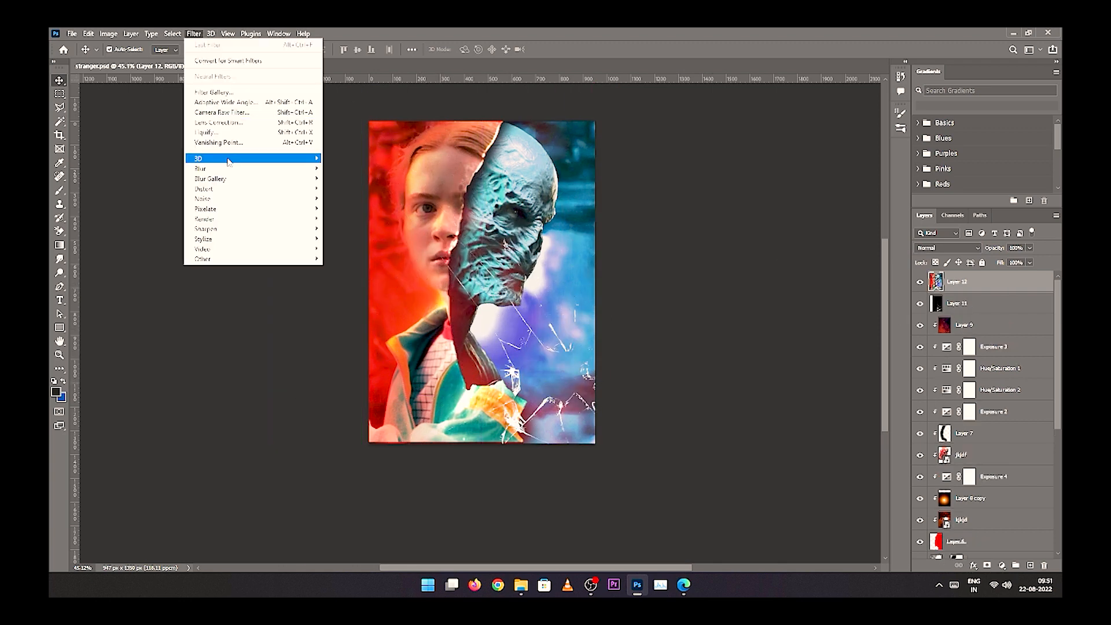
mouse_move(231, 202)
left_click(347, 202)
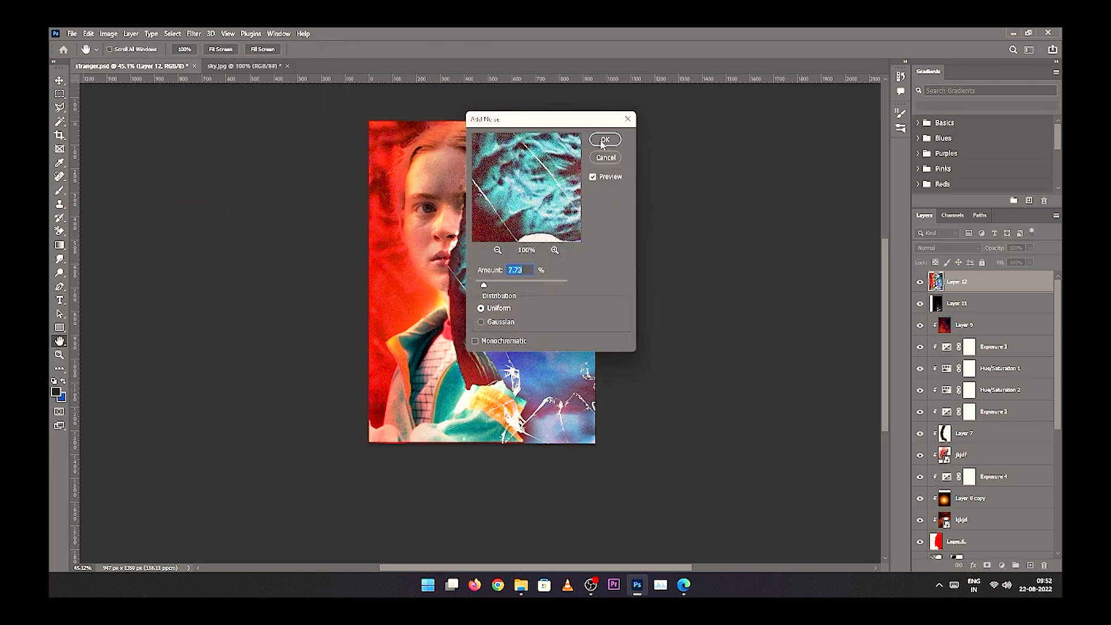
left_click(603, 140)
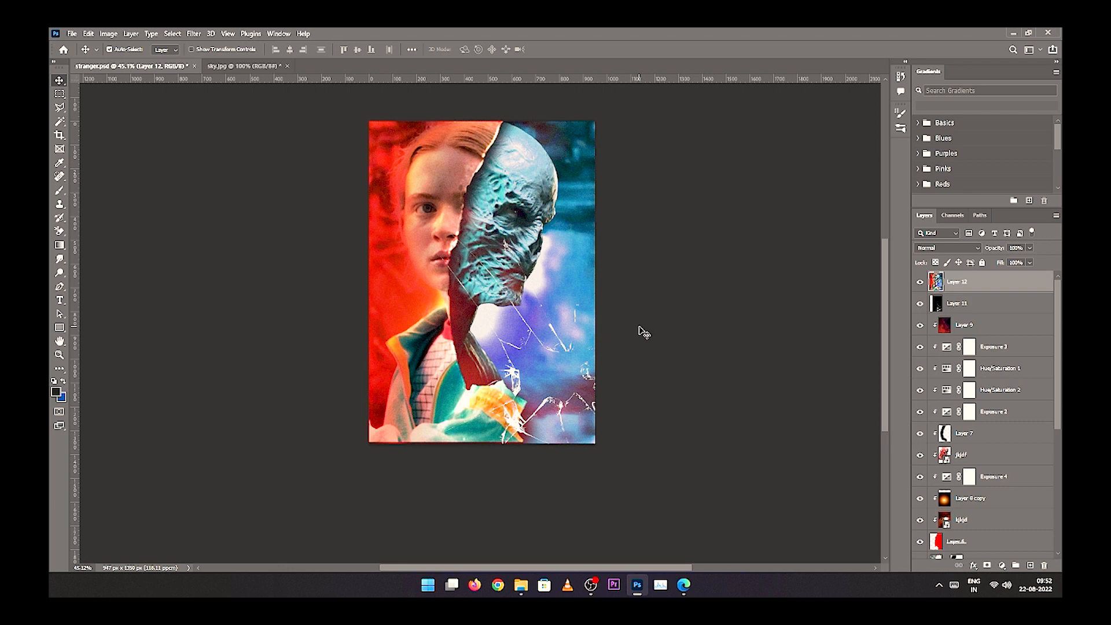
- Add a Color Lookup adjustment layer on top and go through the 3DLUT presets to a Kodak 5218 film look
scroll(616, 363, "down", 1)
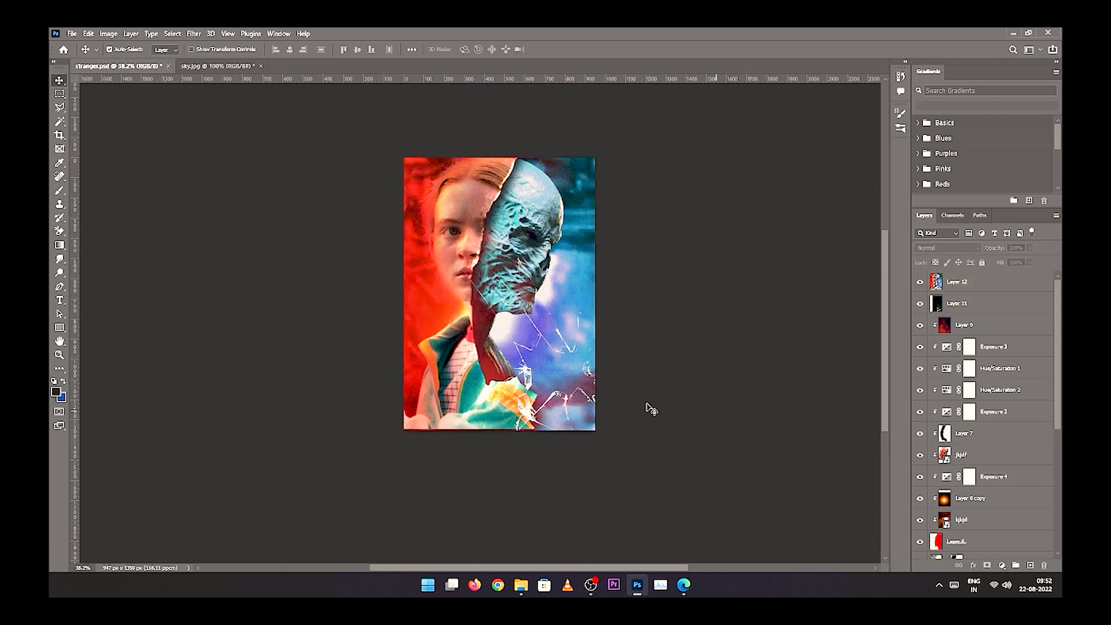
left_click(1000, 565)
left_click(1006, 513)
left_click(885, 195)
left_click(873, 252)
key("Down")
key("Down")
key("Down")
key("Down")
key("Down")
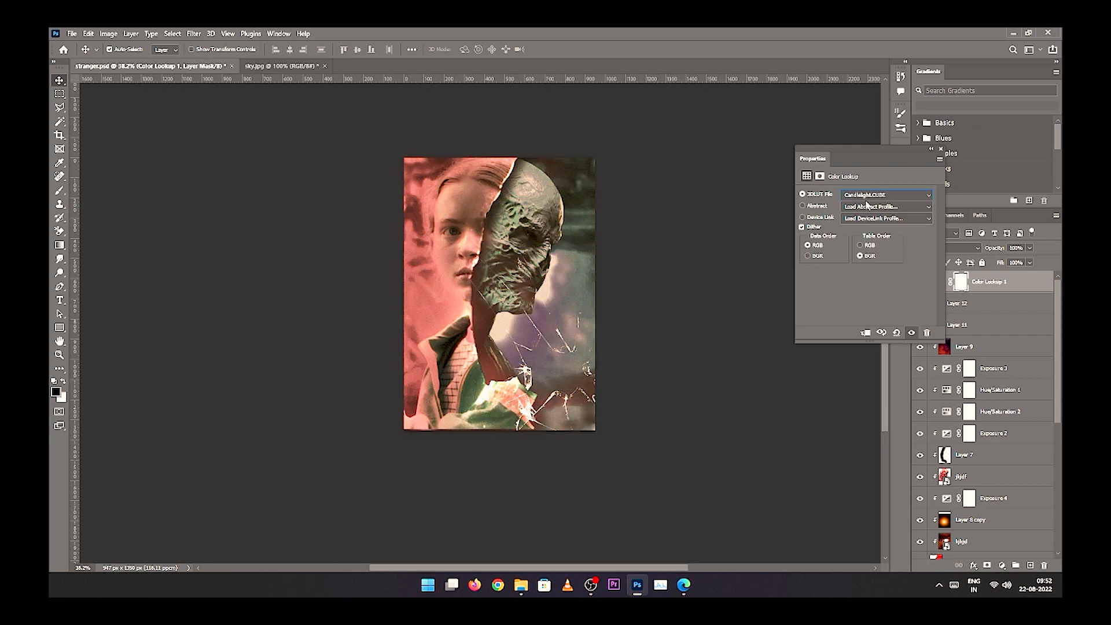
key("Down")
key("Down")
key("Down")
key("Down")
key("Down")
key("Down")
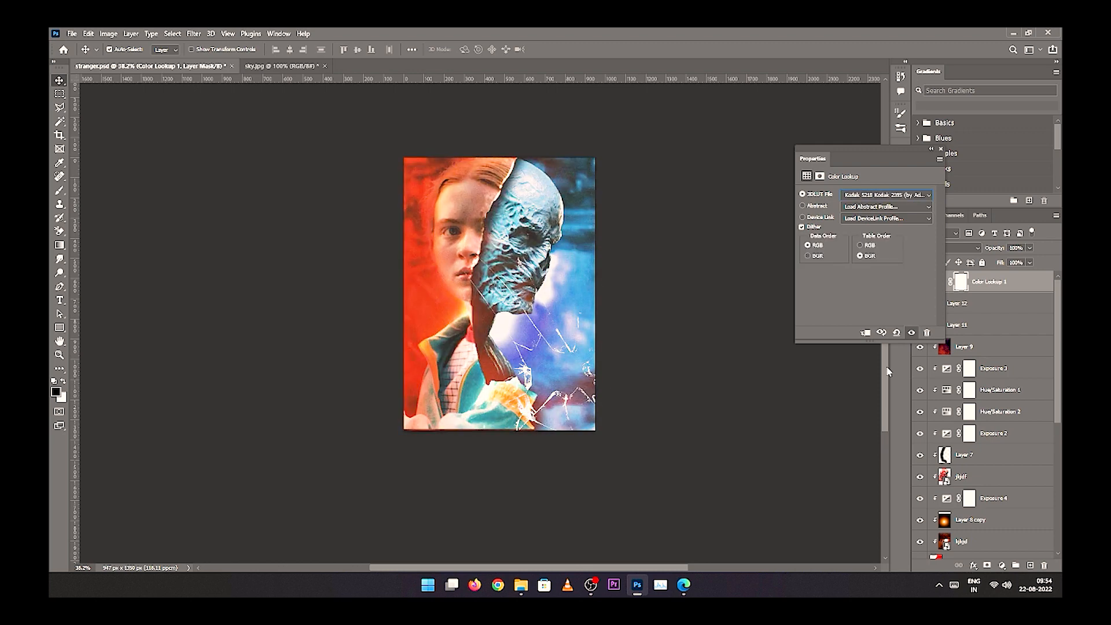
key("Down")
left_click(941, 150)
scroll(567, 313, "up", 2)
scroll(567, 312, "down", 2)
key("s")
key("v")
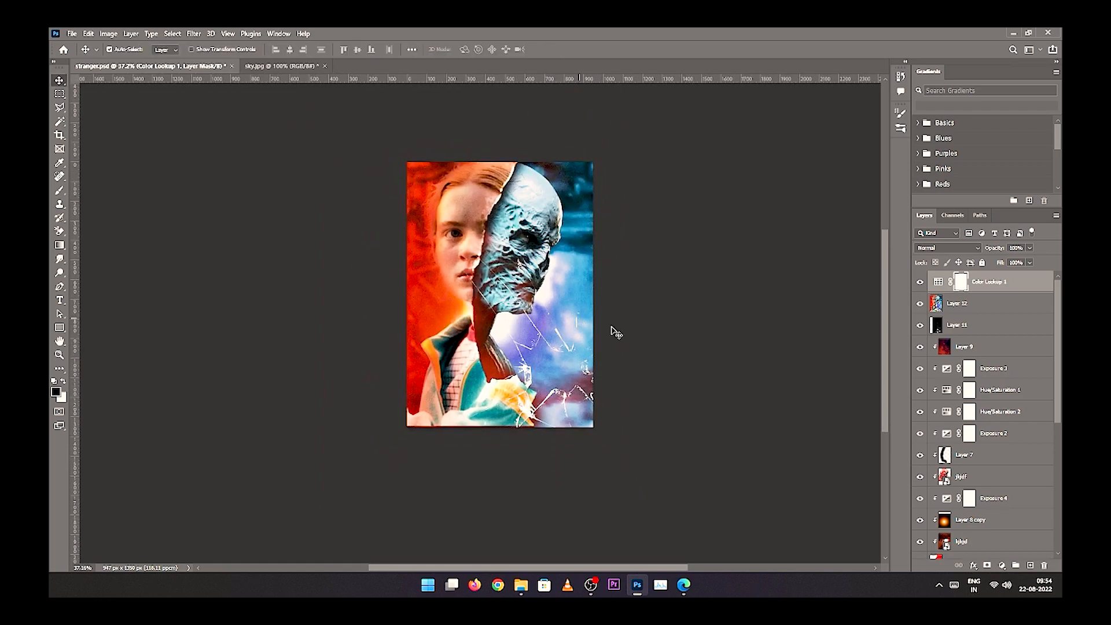
- Grade the merged layer in Camera Raw: temperature -12, tint -19, exposure -0.25, contrast +16, highlights +14, whites and blacks -10, clarity +7, dehaze +10, vibrance +12
left_click(614, 330)
left_click(627, 332)
left_click(193, 33)
left_click(220, 115)
left_click(702, 352)
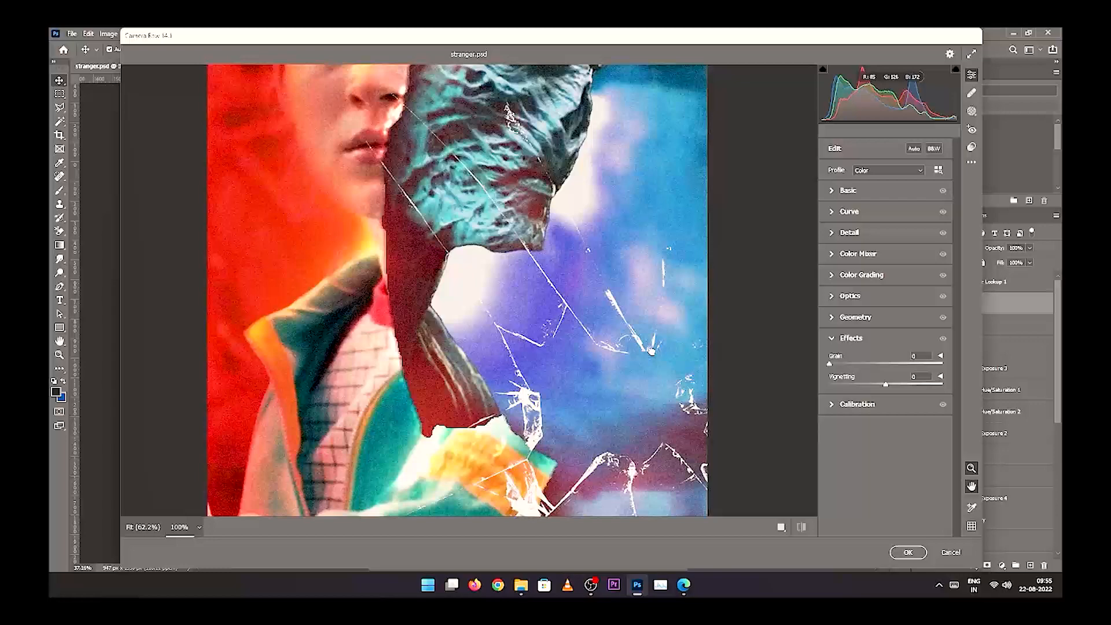
left_click(873, 188)
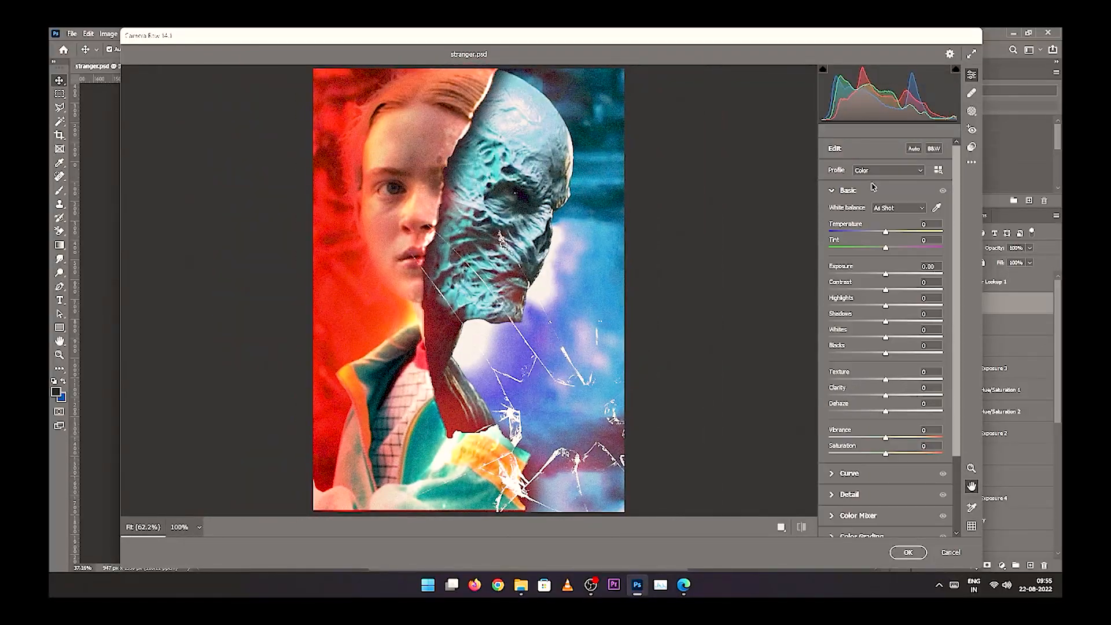
left_click_drag(885, 233, 892, 435)
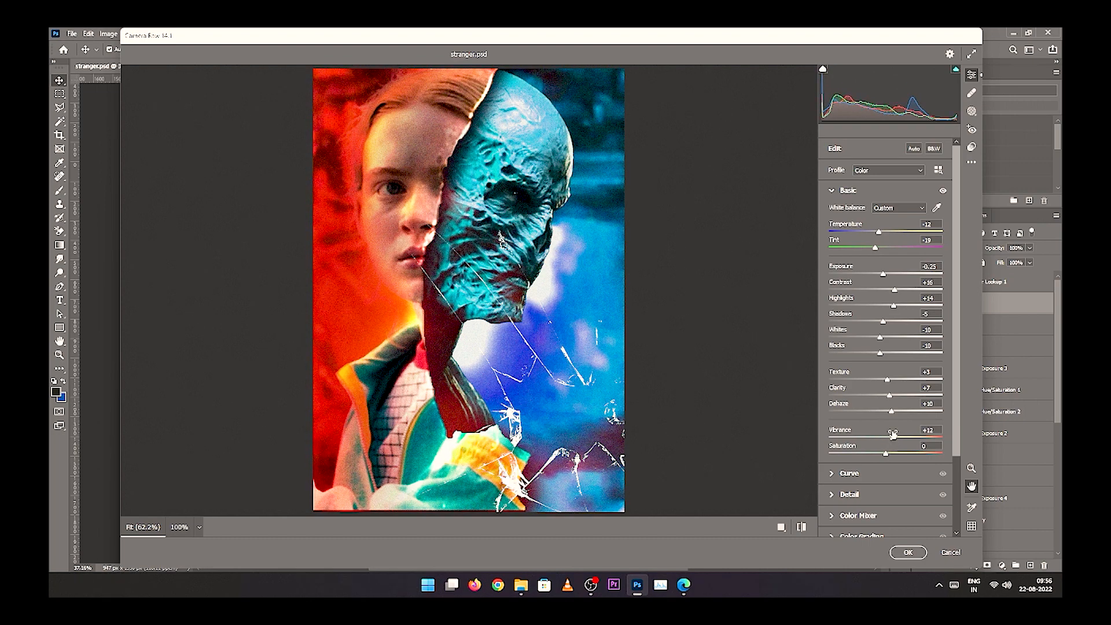
- Apply the Camera Raw filter with noise reduction and color noise reduction at 14, and save stranger.psd
left_click(880, 494)
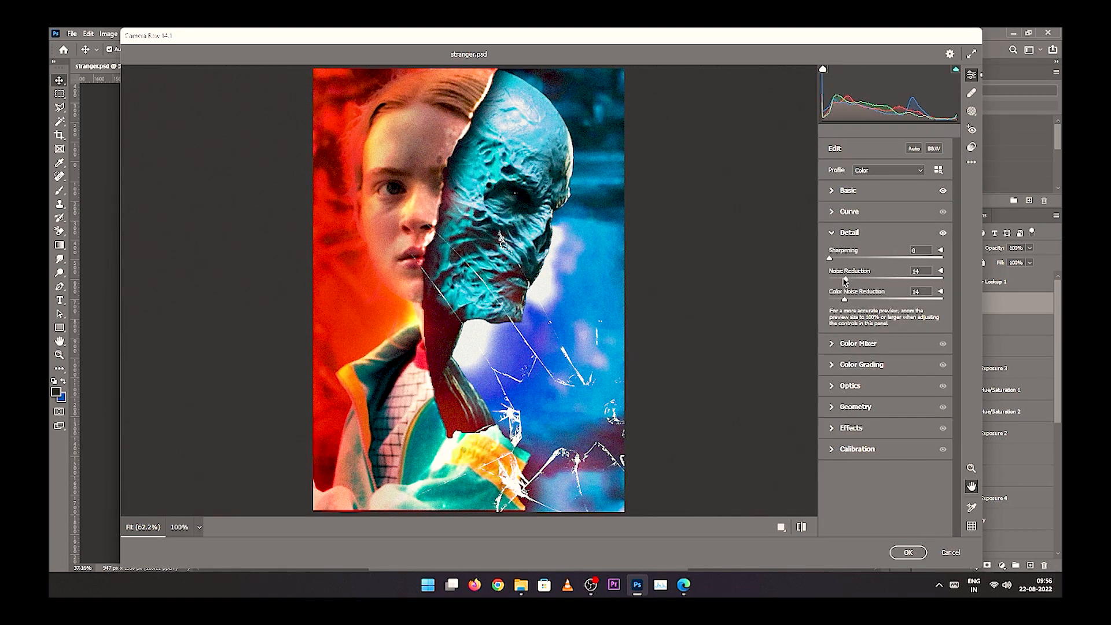
left_click(905, 552)
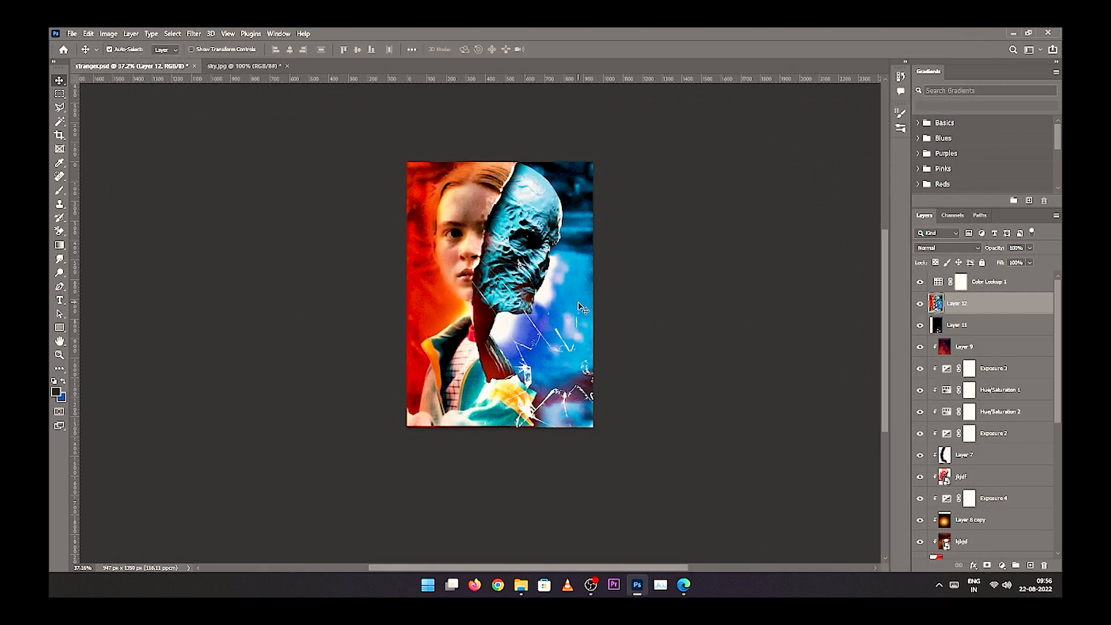
scroll(584, 296, "down", 2)
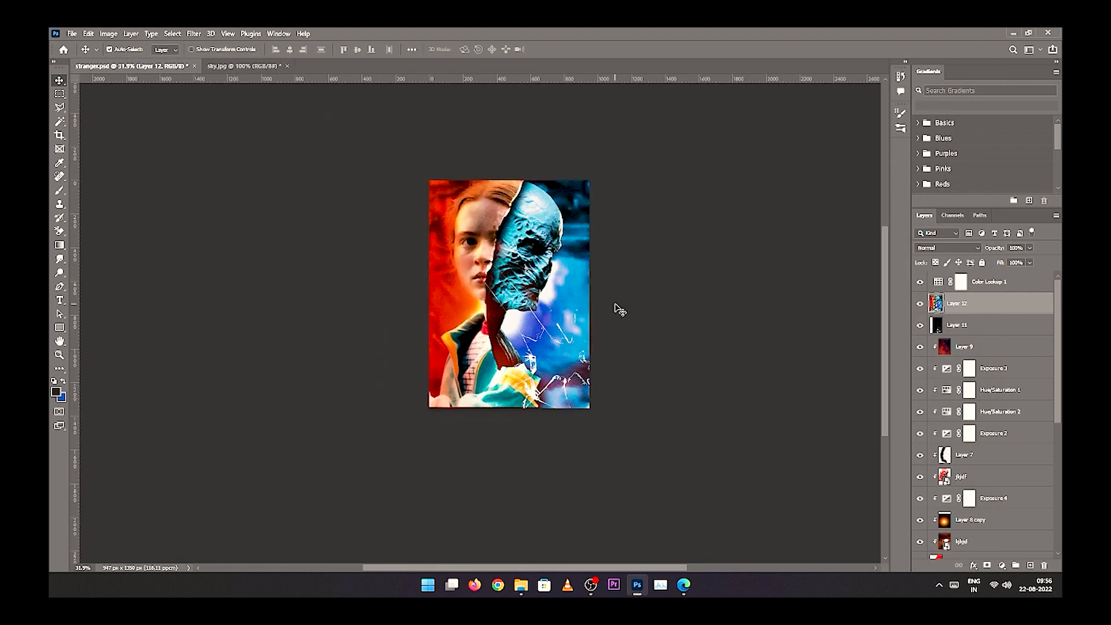
key("ctrl+s")
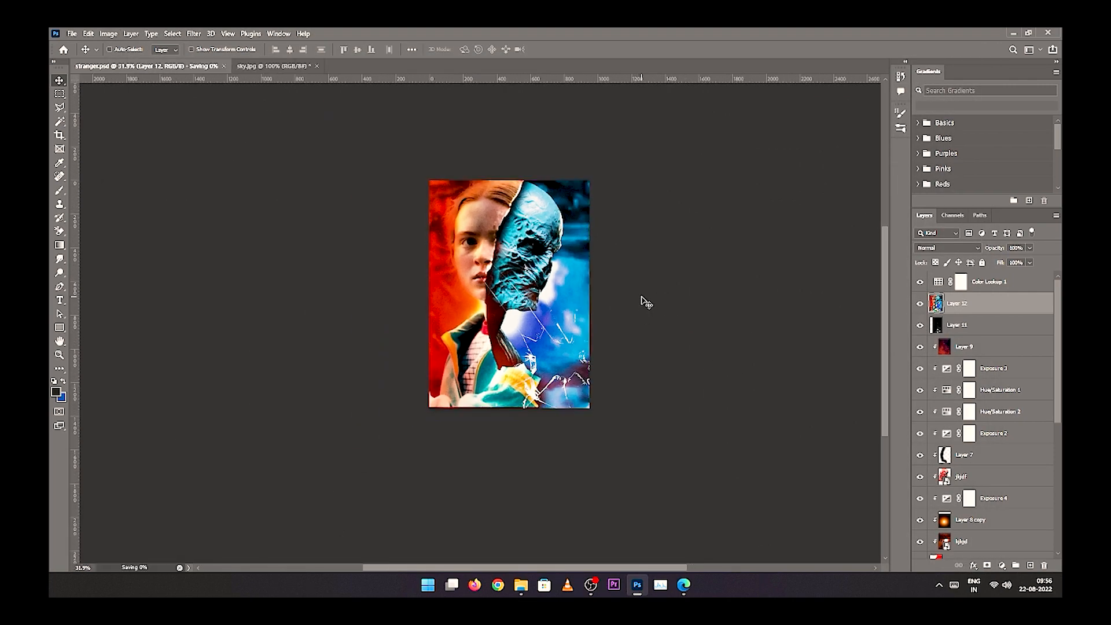